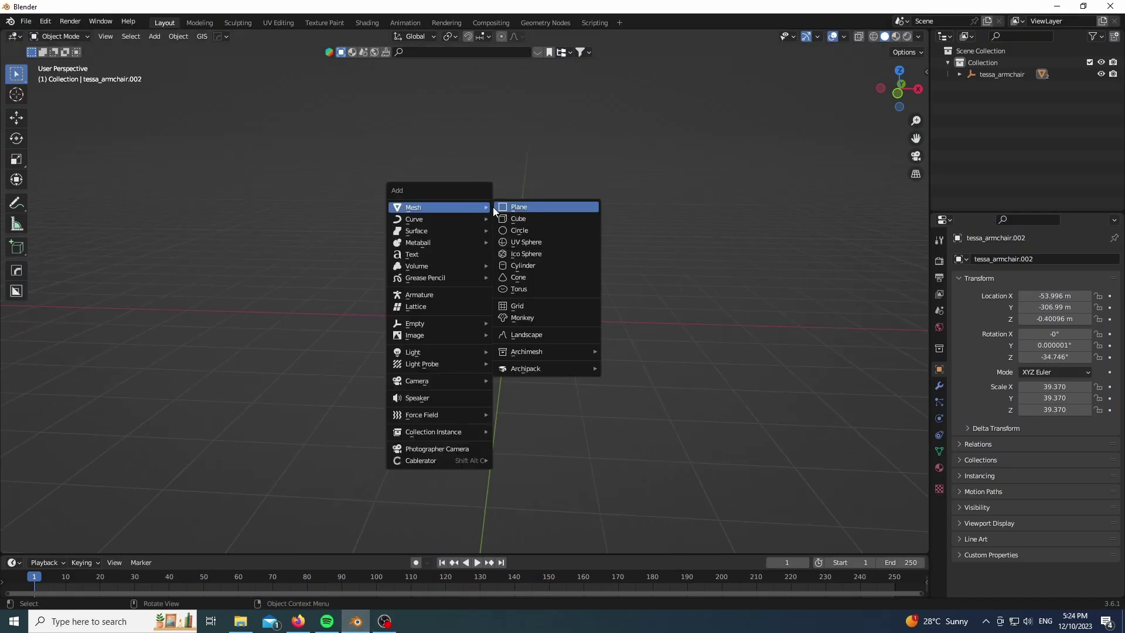
- Add a plane mesh and scale its geometry by 3 along the Y axis
left_click(515, 206)
key("KP_7")
key("Tab")
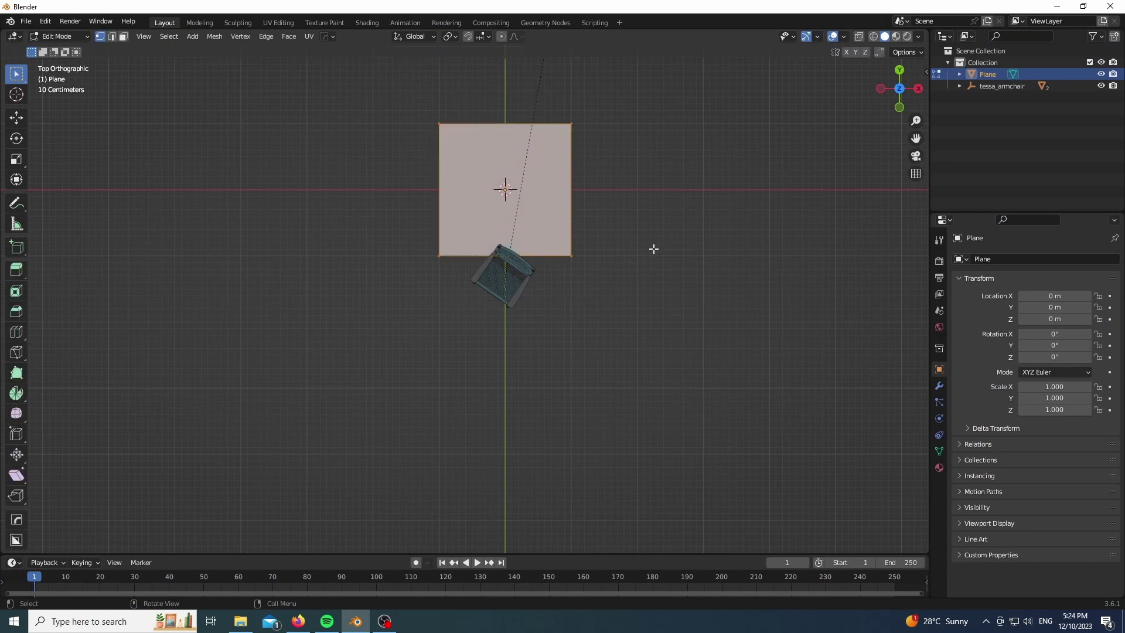
key("s")
key("y")
key("3")
key("Return")
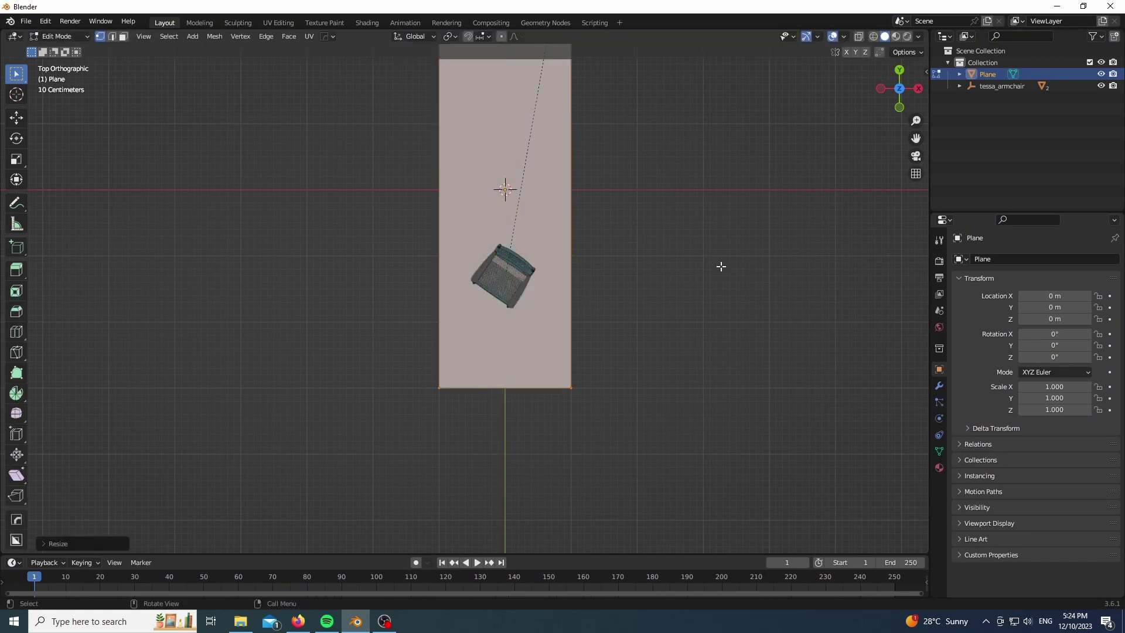
- Scale the plane's geometry by 4 along the X axis
key("s")
key("x")
key("4")
key("Return")
scroll(636, 387, "down", 2)
scroll(636, 386, "down", 1)
- Stretch the plane further along the X axis by eye to form an elongated floor
key("s")
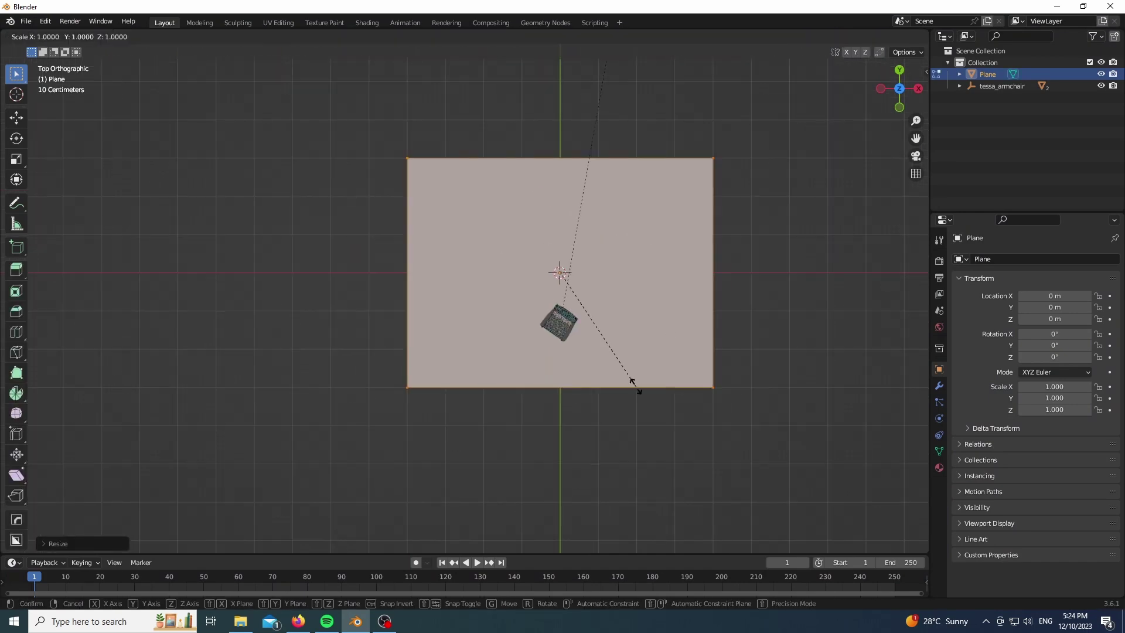
key("x")
key("2")
key("BackSpace")
type(".5")
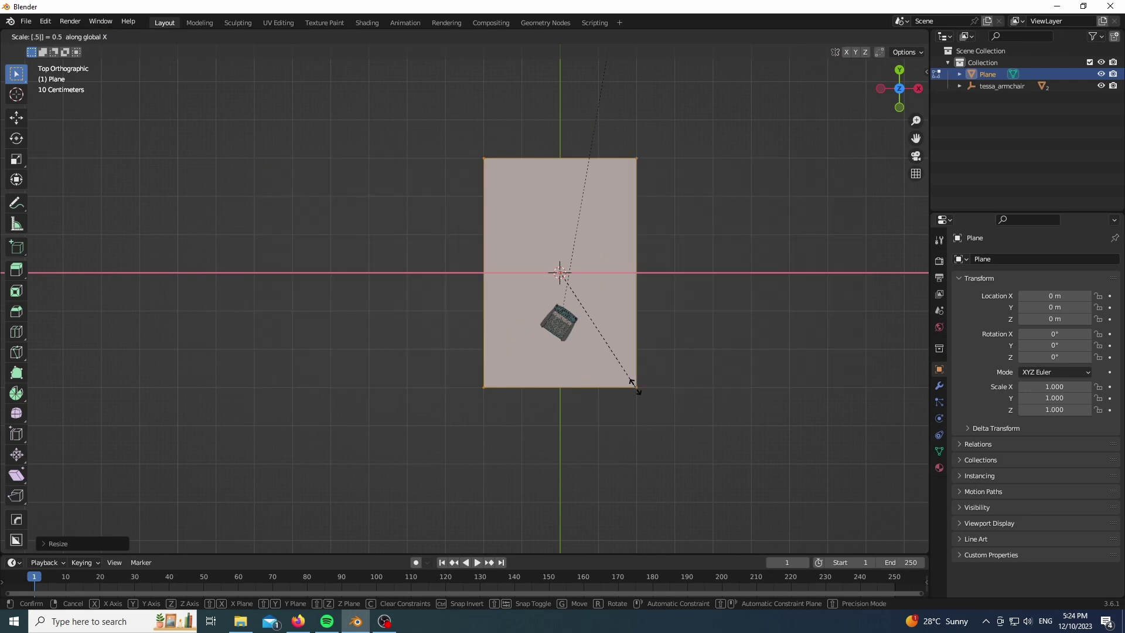
key("BackSpace")
key("BackSpace")
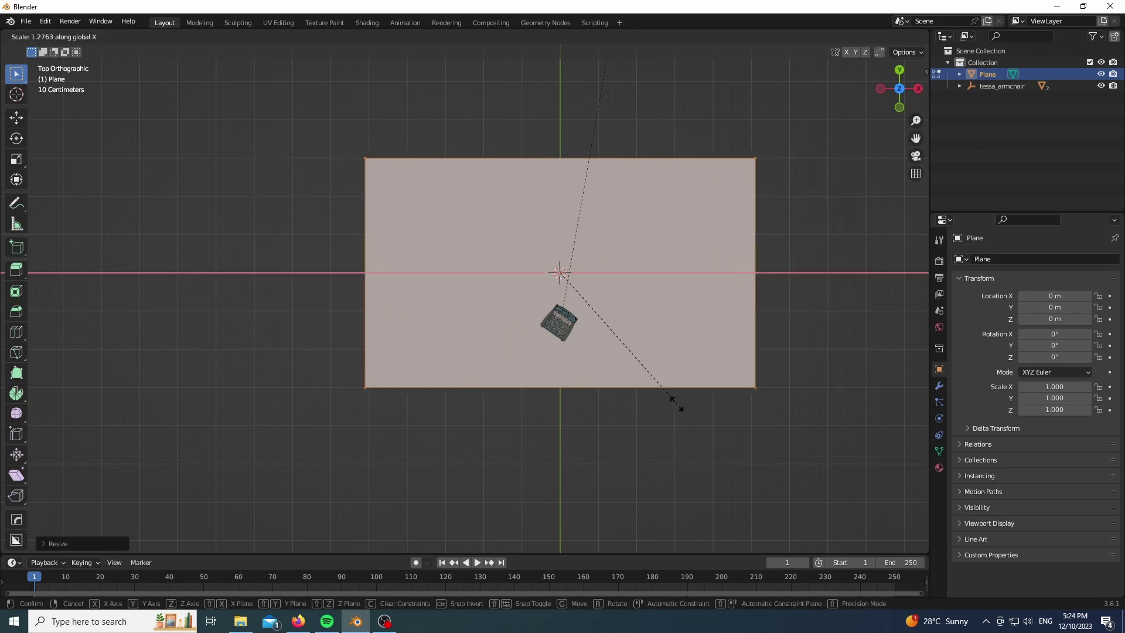
left_click(708, 419)
left_click_drag(899, 87, 902, 91)
key("KP_1")
scroll(384, 276, "up", 5)
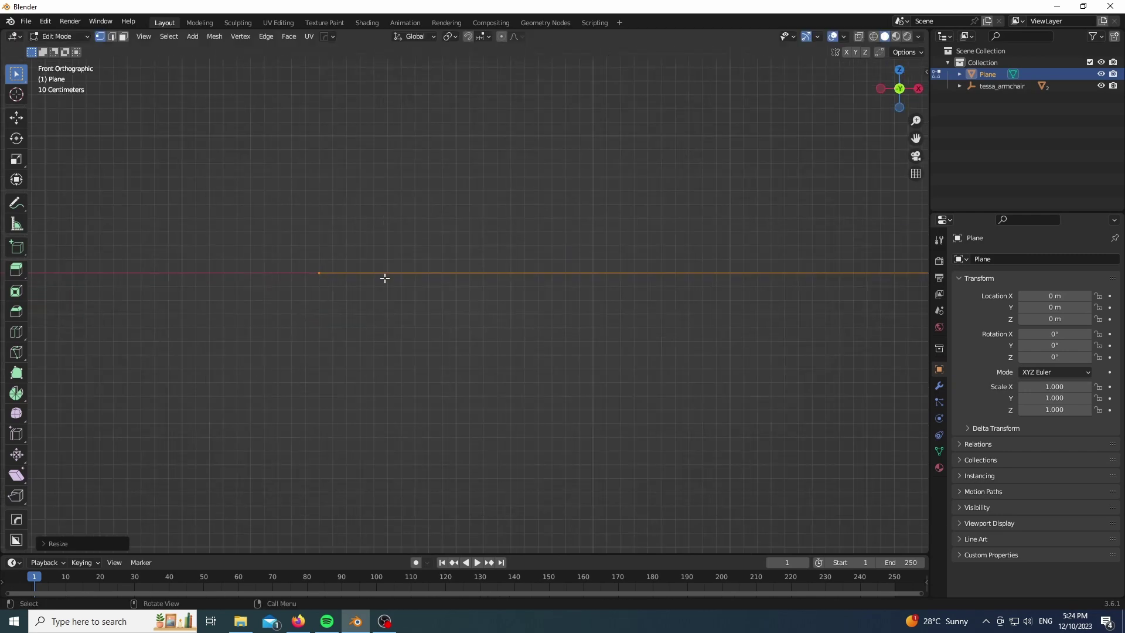
key("Tab")
scroll(338, 316, "down", 6)
- Duplicate the floor's back, right and front edges in place and separate them into their own object
left_click_drag(899, 88, 902, 141)
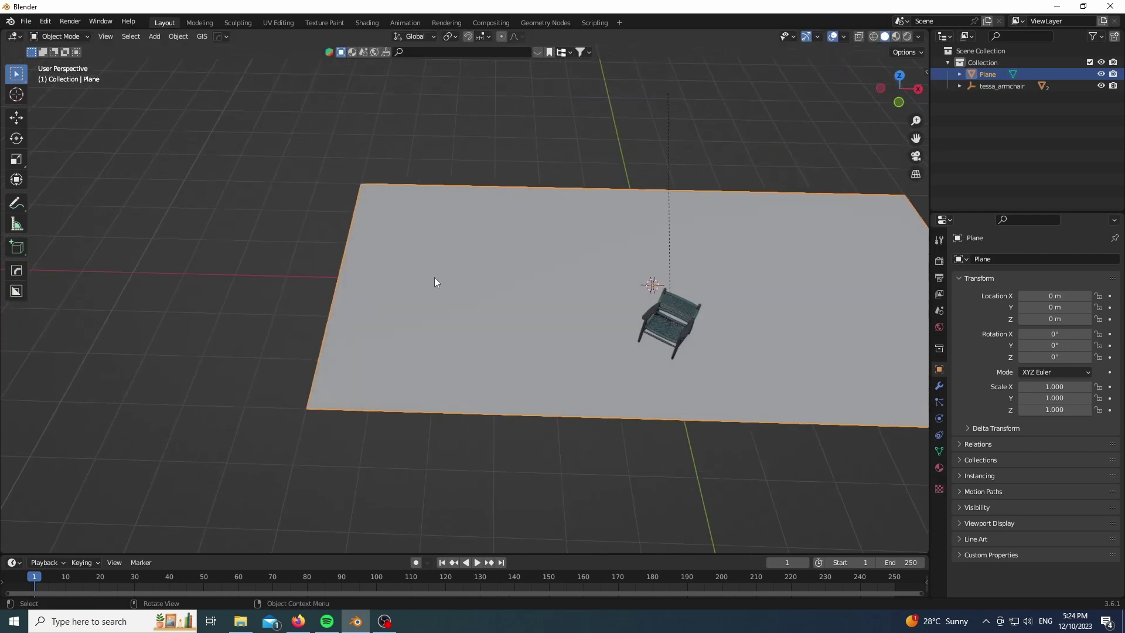
scroll(434, 276, "down", 2)
middle_click_drag(752, 237, 641, 251, "shift")
key("Tab")
left_click(111, 37)
left_click(543, 228)
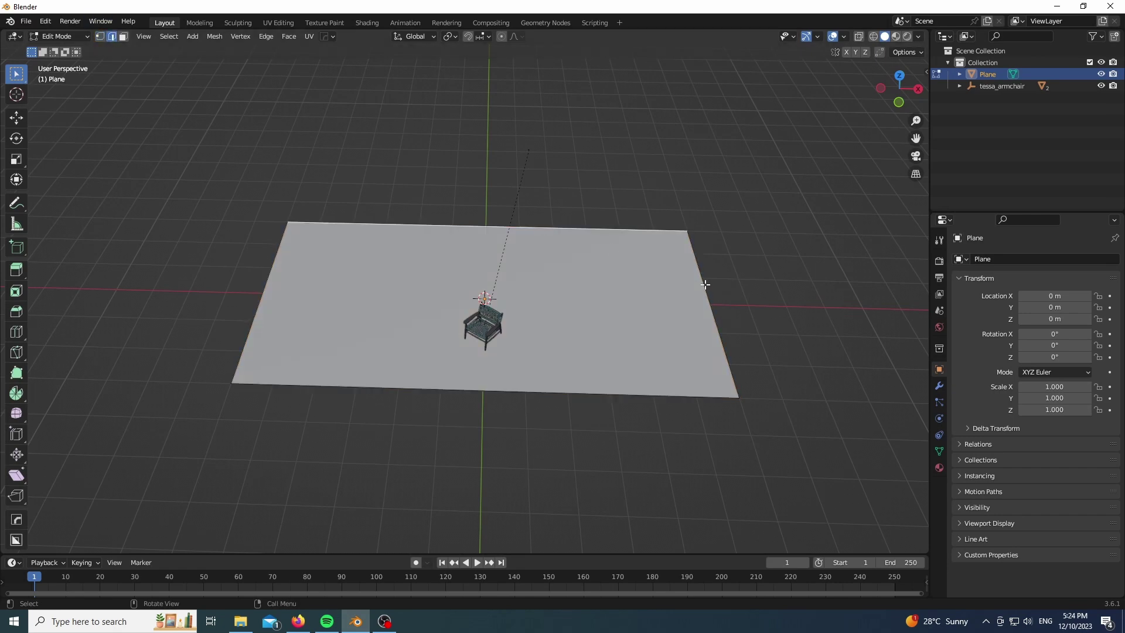
left_click(644, 400, "shift")
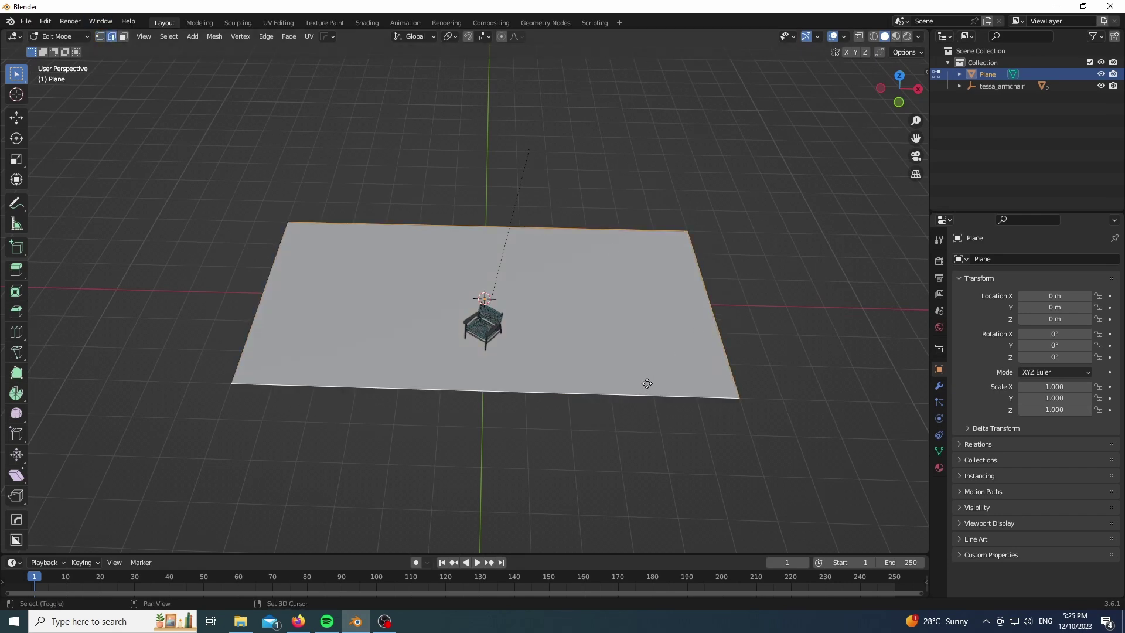
key("shift+d")
right_click(656, 335)
key("p")
left_click(656, 335)
- Extrude the separated edges upward along Z to form three walls around the floor
key("Tab")
left_click(727, 360)
key("Tab")
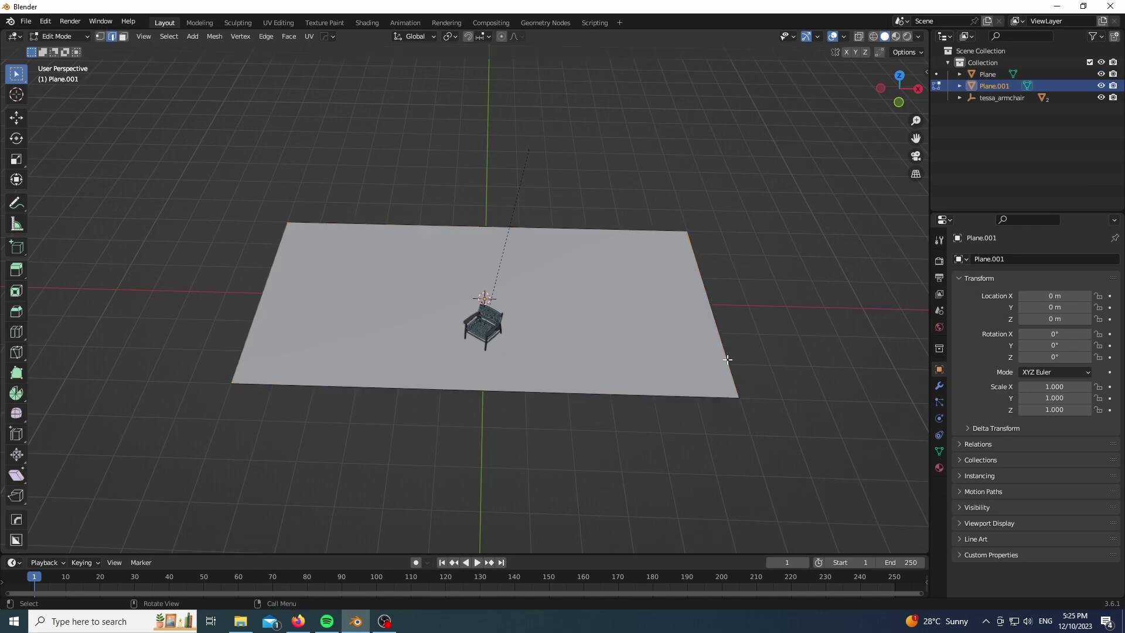
key("e")
key("z")
left_click(729, 342)
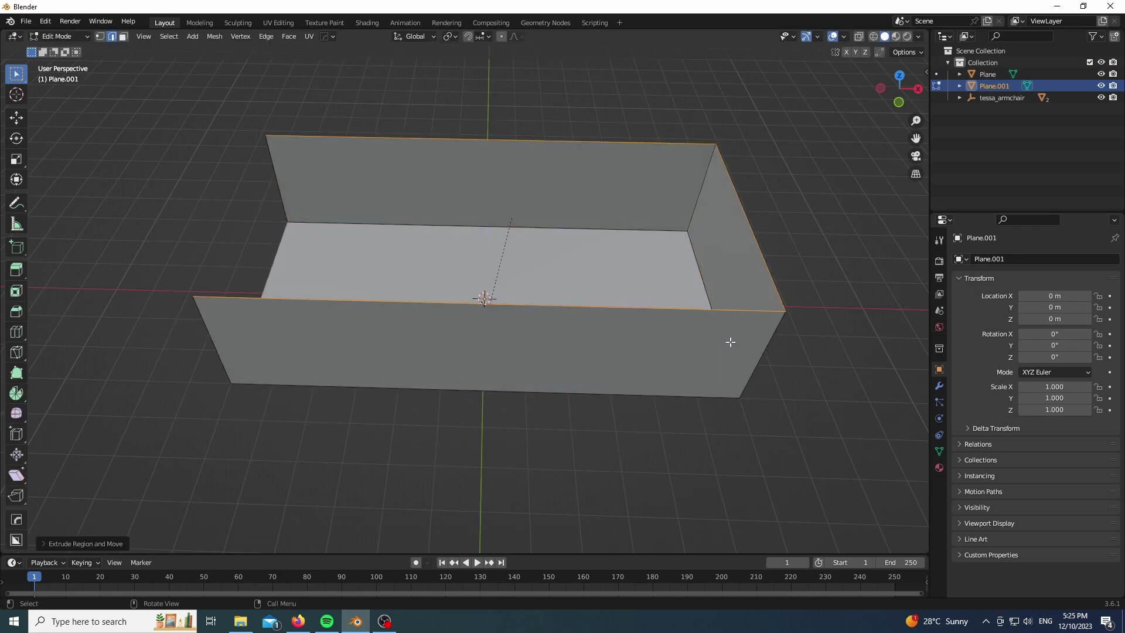
- Shorten the front wall by moving its free vertical edge inward along X, and turn on X-ray display
left_click(221, 329)
key("g")
key("x")
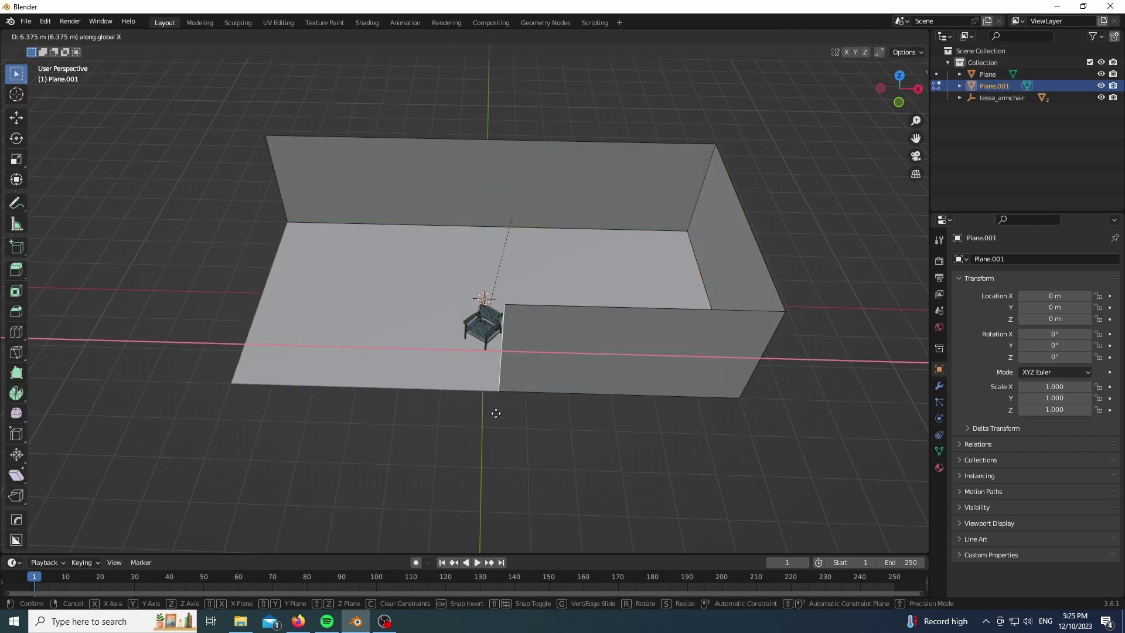
left_click(394, 423)
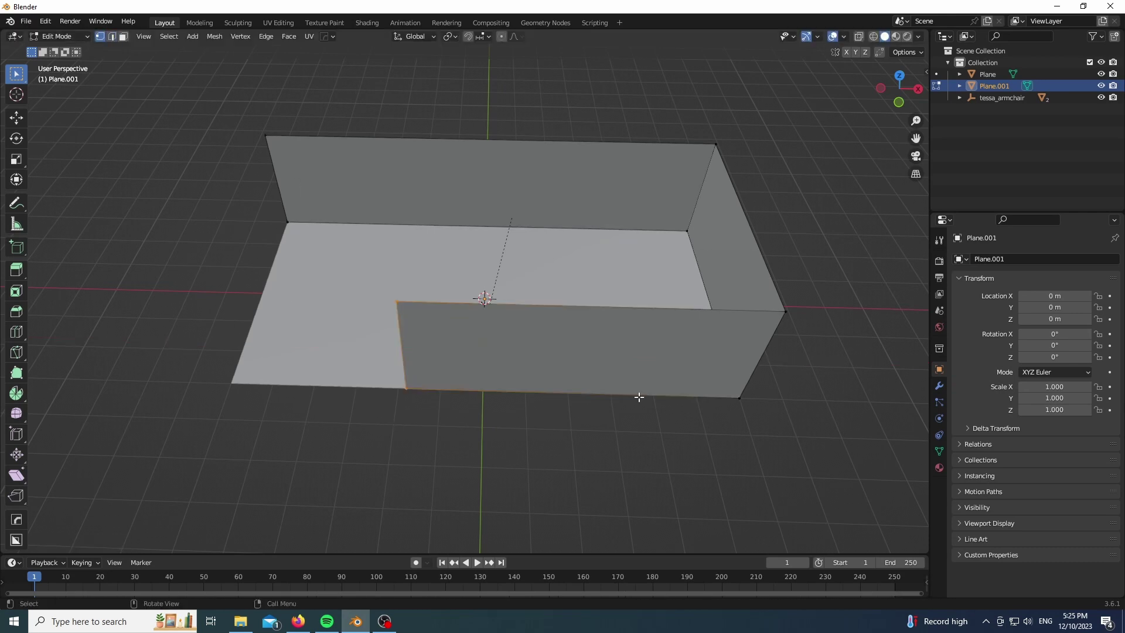
key("alt+z")
left_click_drag(152, 251, 859, 566)
key("g")
key("y")
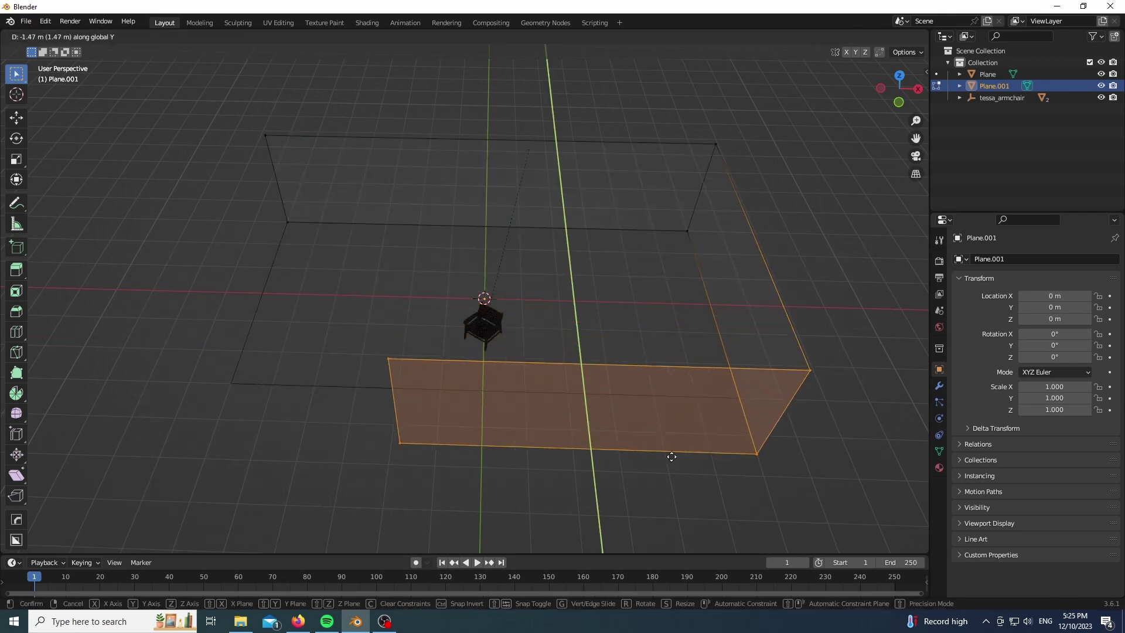
right_click(553, 456)
- Edit the floor and walls together and move the front wall with the floor's front edge outward along Y
key("Tab")
left_click(367, 389, "shift")
key("Tab")
left_click_drag(159, 271, 928, 553)
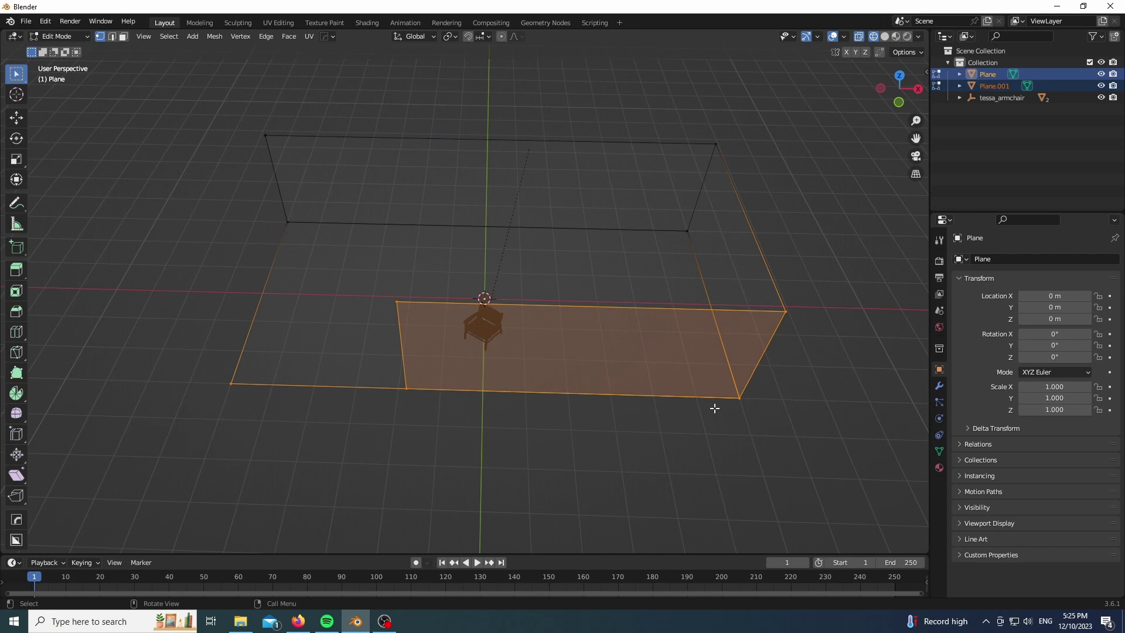
key("g")
key("y")
left_click(697, 453)
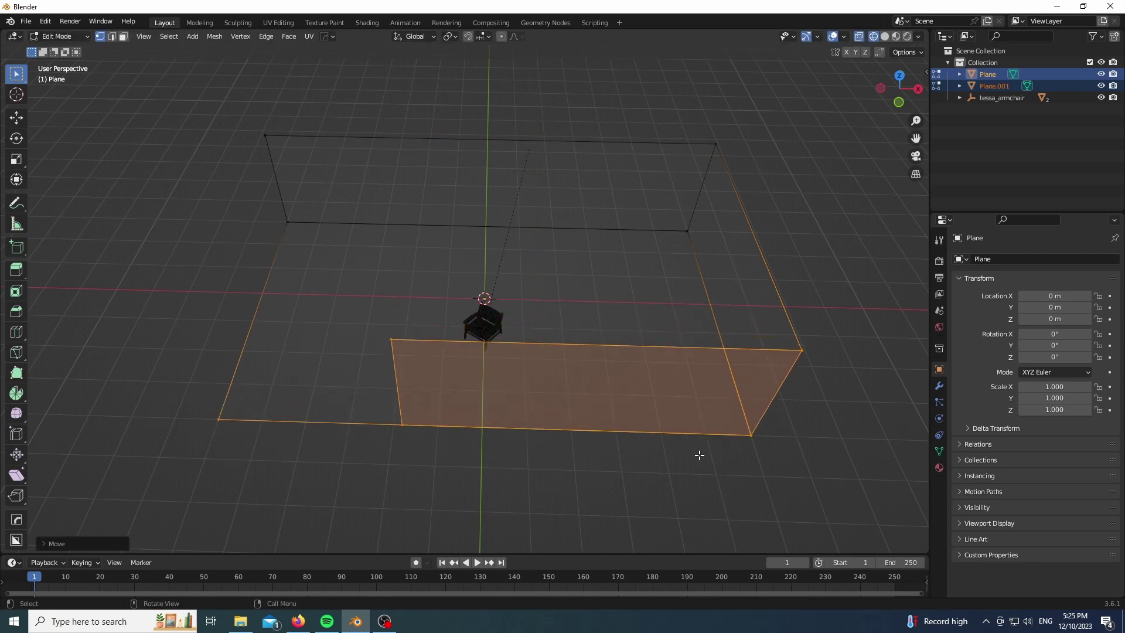
- Return to solid shading in Object Mode, select the walls and enable the Face Orientation overlay
key("Tab")
scroll(483, 318, "up", 4)
key("shift+z")
scroll(478, 235, "down", 4)
left_click(478, 227)
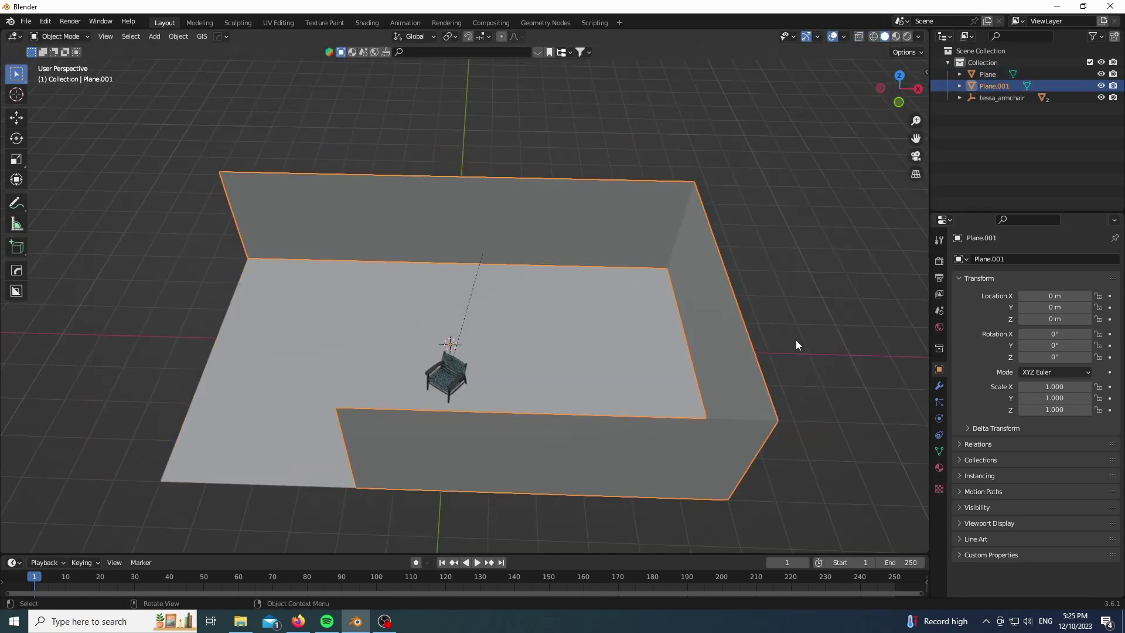
left_click(844, 38)
left_click(781, 267)
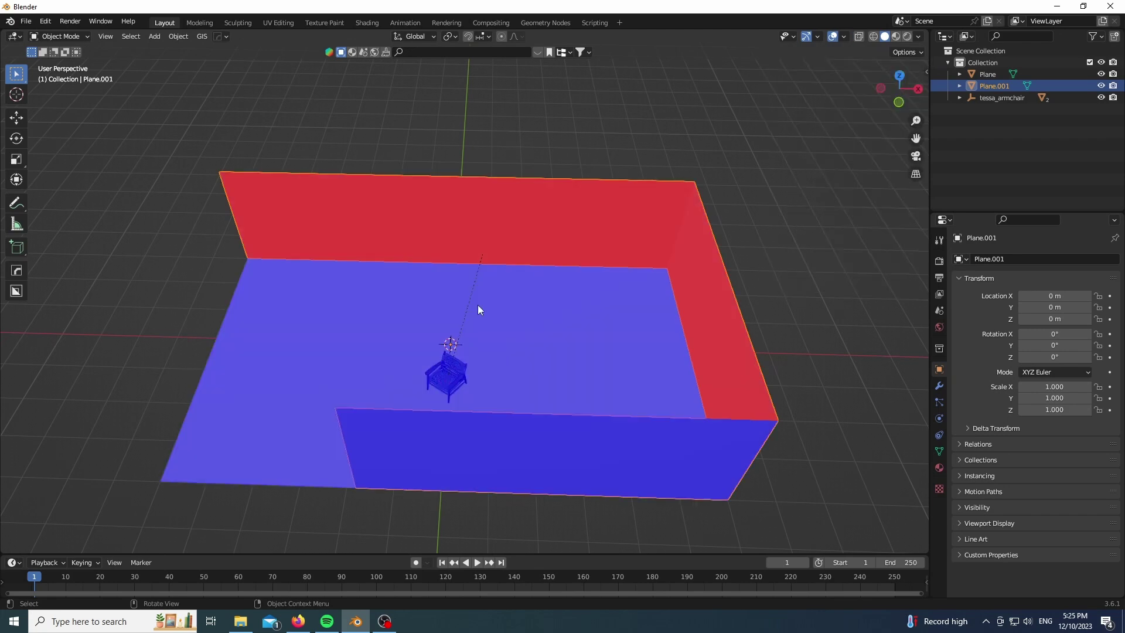
- Flip the normals of all wall faces so they point into the room
key("Tab")
key("a")
key("alt+n")
left_click(611, 236)
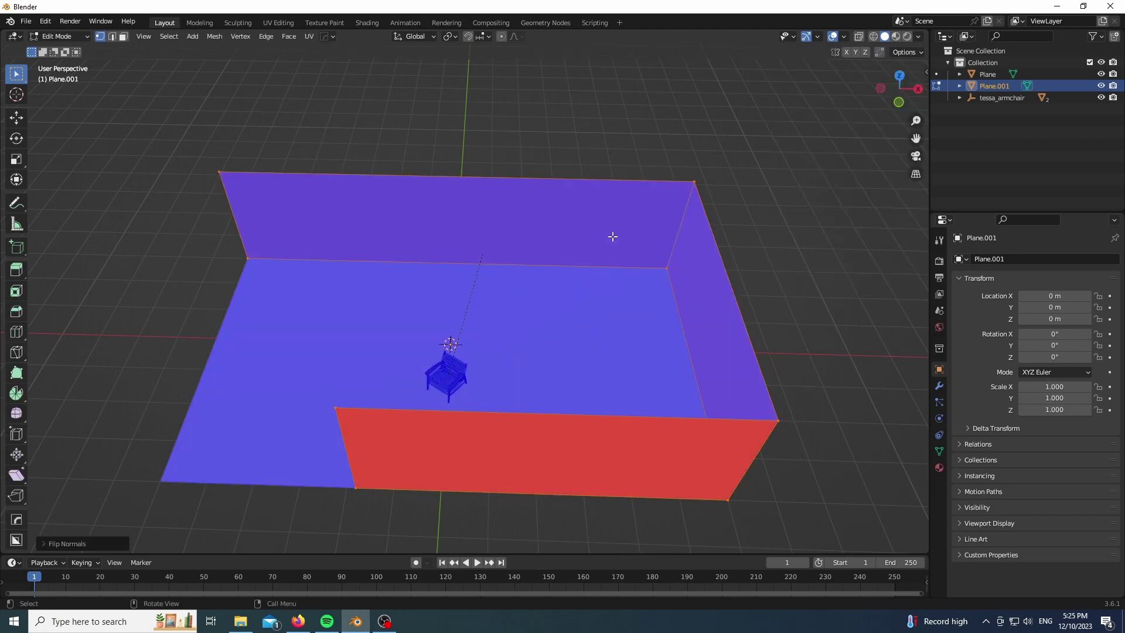
key("Tab")
- Add a Solidify modifier to the walls with a thickness of 0.8 m in Complex mode
left_click(938, 386)
left_click_drag(899, 89, 839, 122)
key("KP_7")
left_click(989, 259)
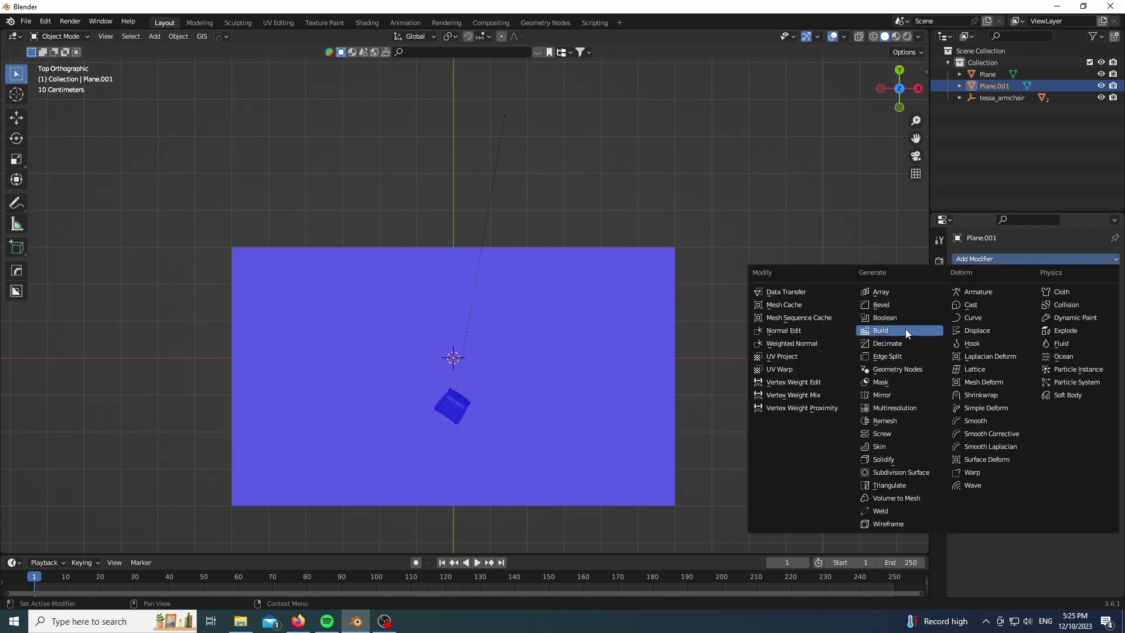
left_click(895, 459)
left_click_drag(1063, 310, 1107, 310)
left_click(1041, 297)
left_click(1040, 323)
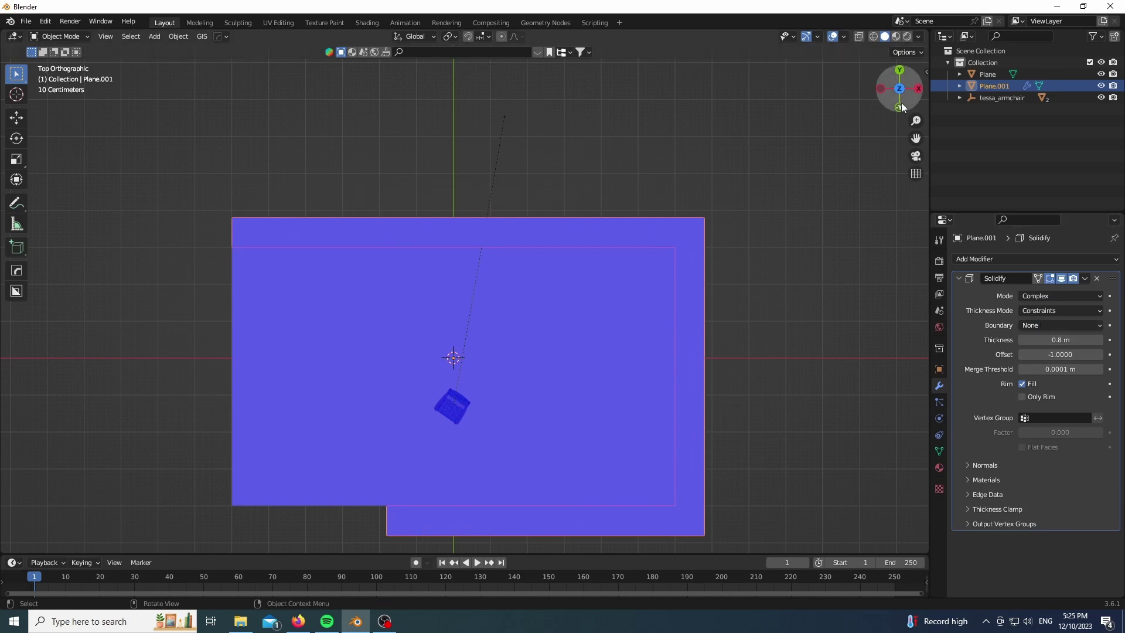
- Set the walls' Solidify thickness to 0.3 m
left_click_drag(898, 105, 909, 74)
left_click(1066, 341)
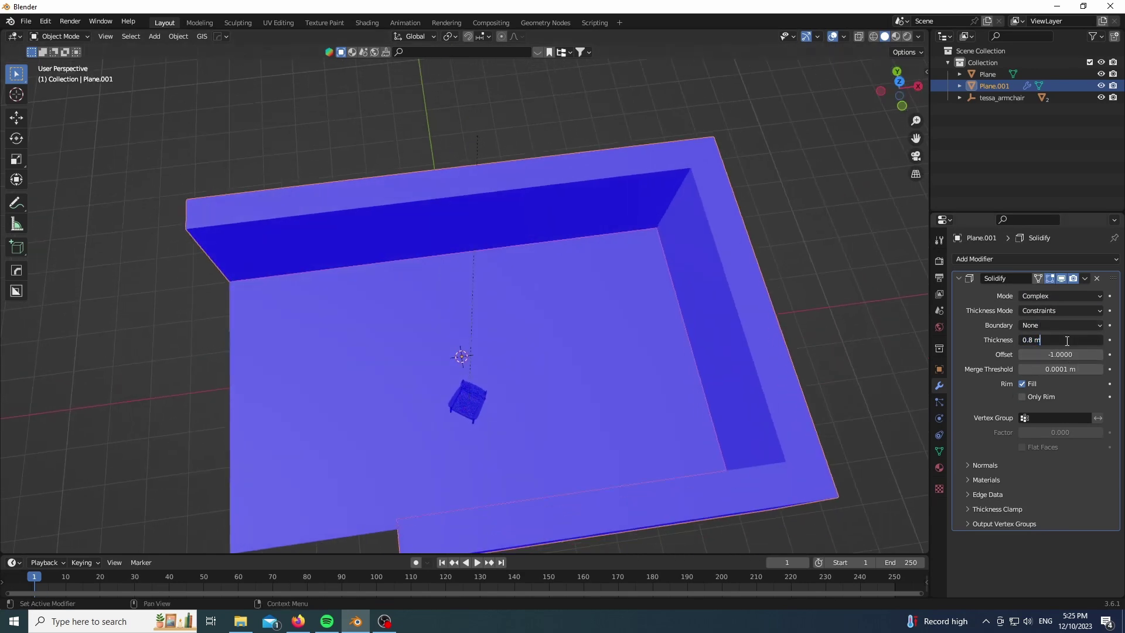
type("0.3")
key("Return")
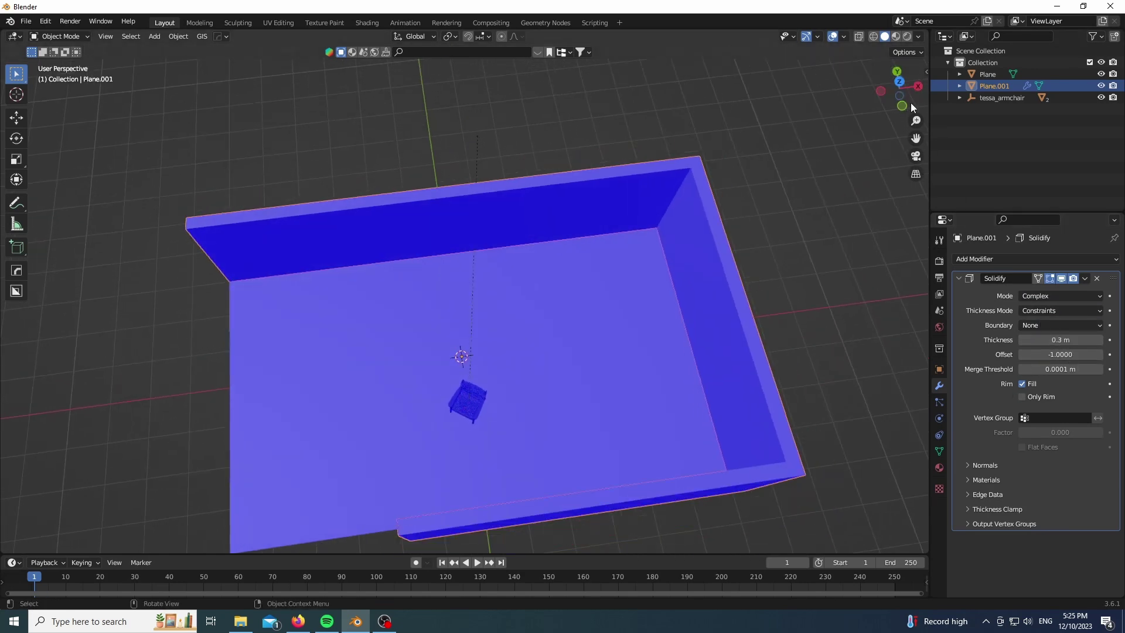
- Turn off the Face Orientation overlay
left_click_drag(899, 82, 842, 38)
left_click(843, 37)
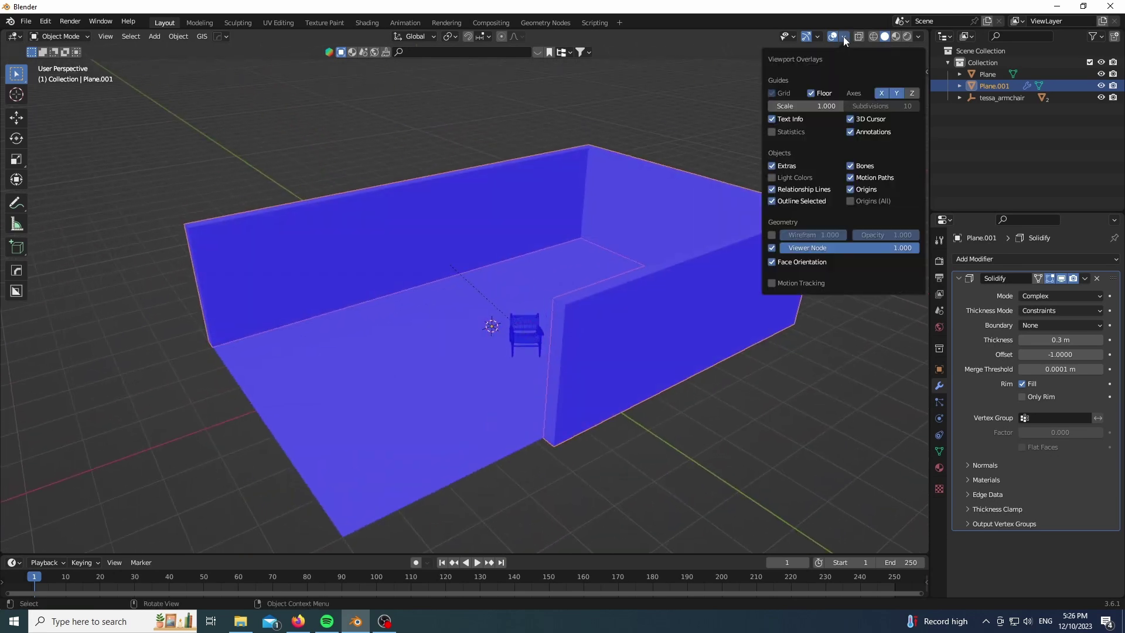
left_click(786, 261)
- Move the armchair across the floor toward the long back wall, keeping its height locked
scroll(624, 432, "up", 5)
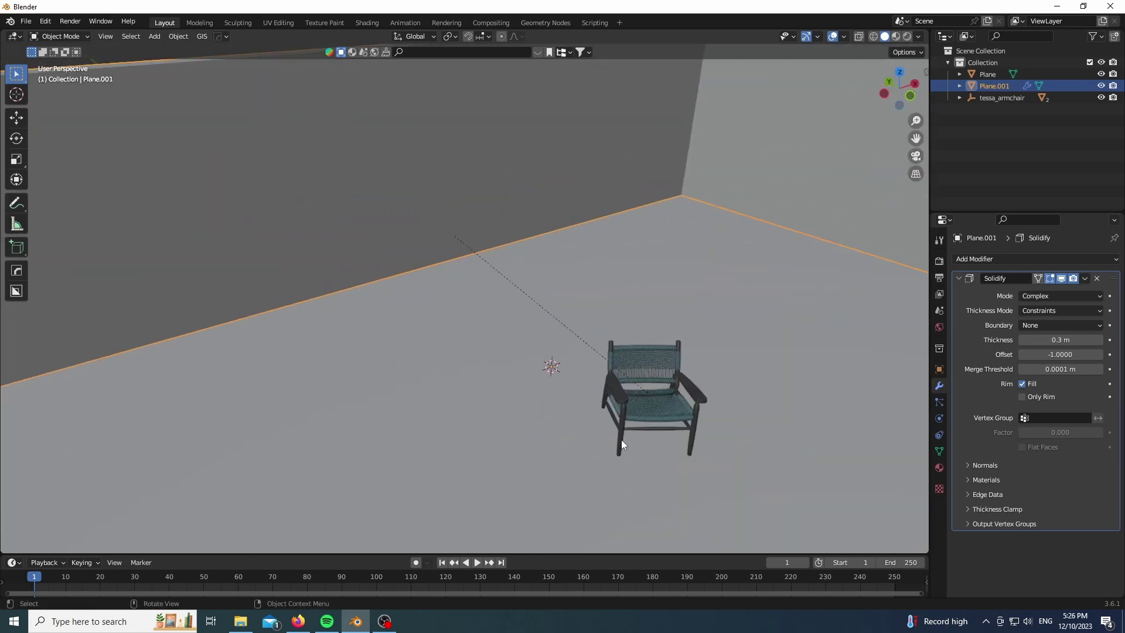
left_click(620, 444)
key("shift+d")
key("shift+z")
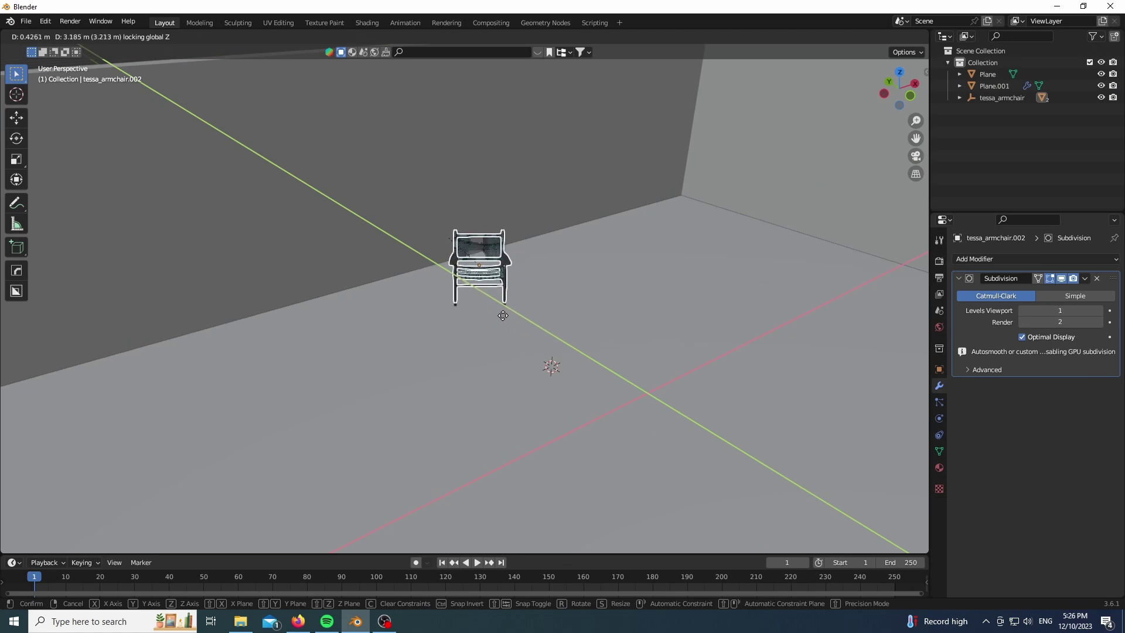
left_click(507, 301)
- Add a camera at the 3D cursor and set its X rotation to 90°
key("KP_7")
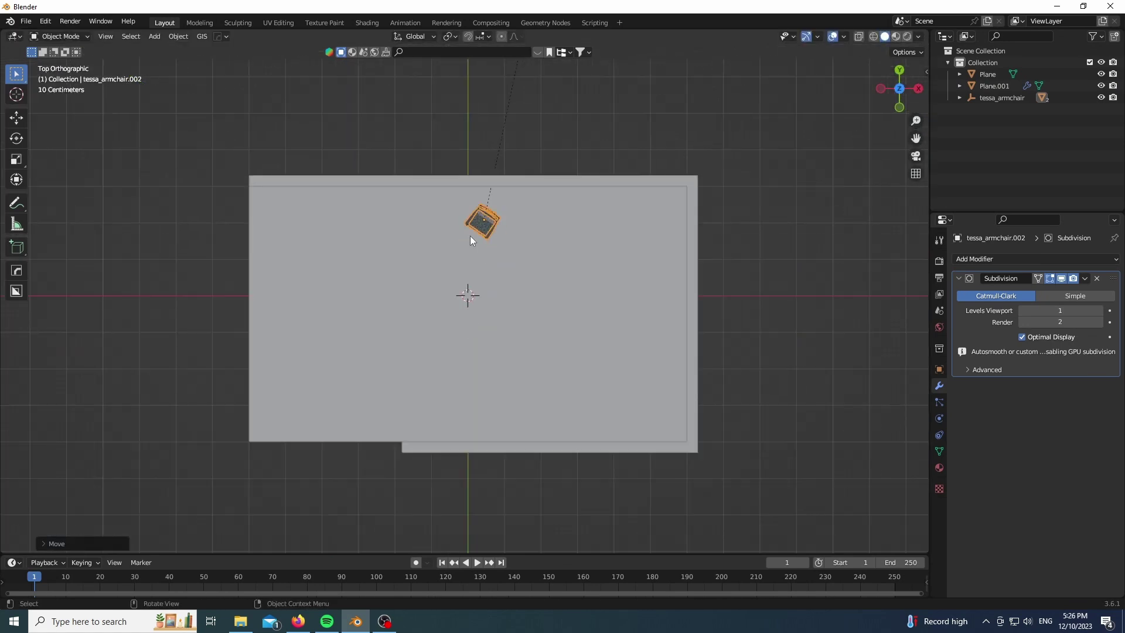
scroll(470, 235, "up", 1)
key("shift+a")
mouse_move(437, 406)
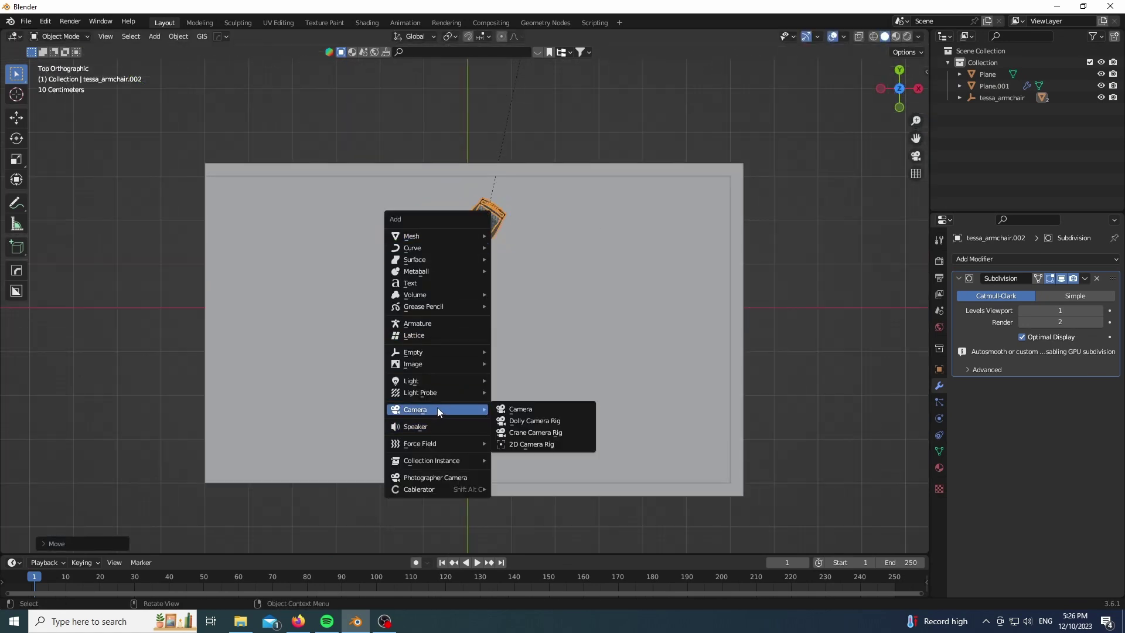
left_click(527, 408)
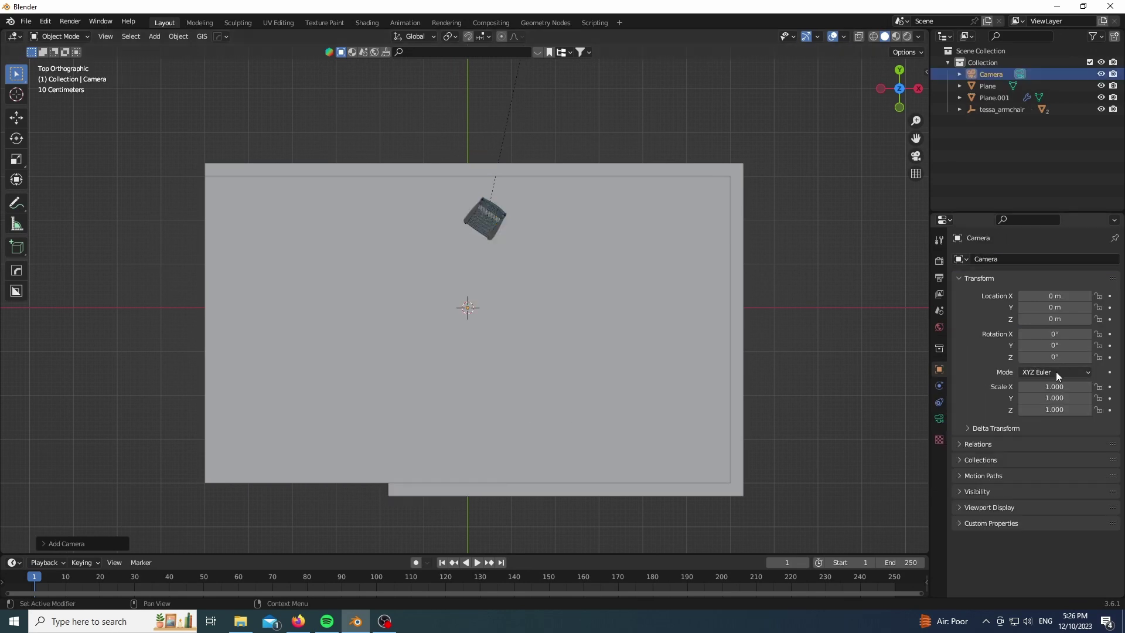
left_click(1061, 332)
key("Return")
- Place the camera at the room's front edge facing the armchair and set its focal length to 70 mm
key("g")
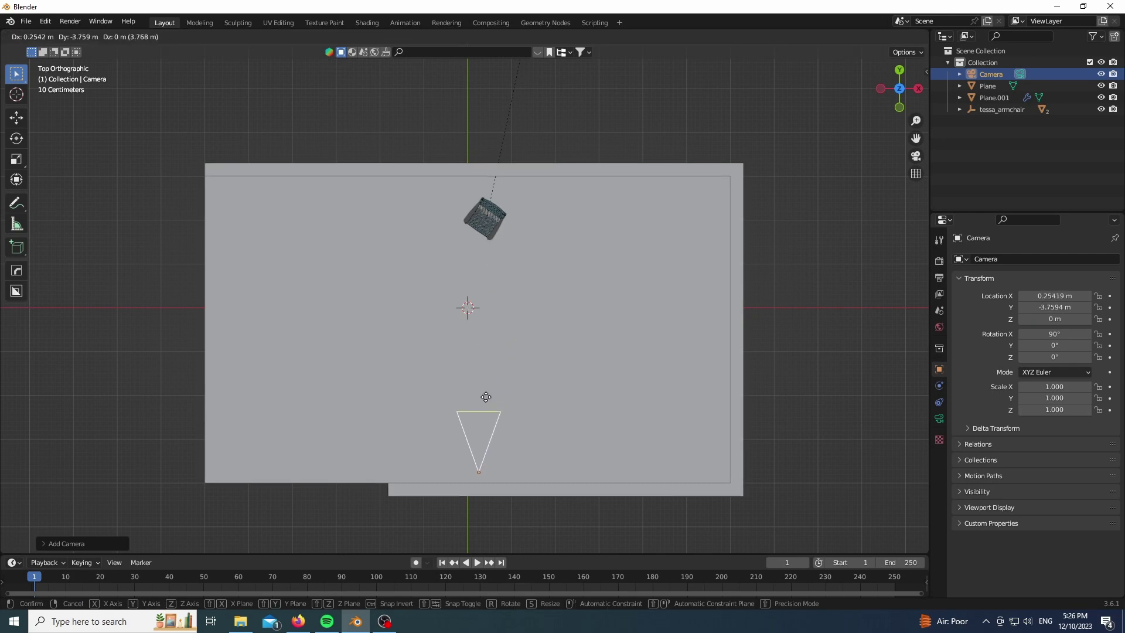
left_click(482, 404)
left_click(939, 418)
left_click(1070, 316)
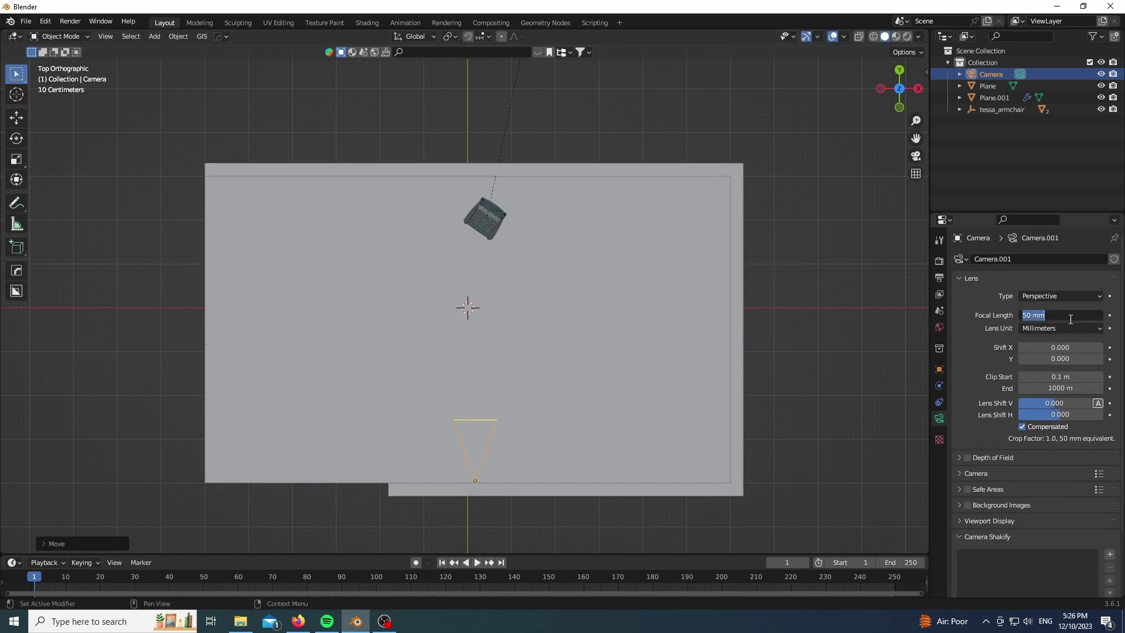
key("Return")
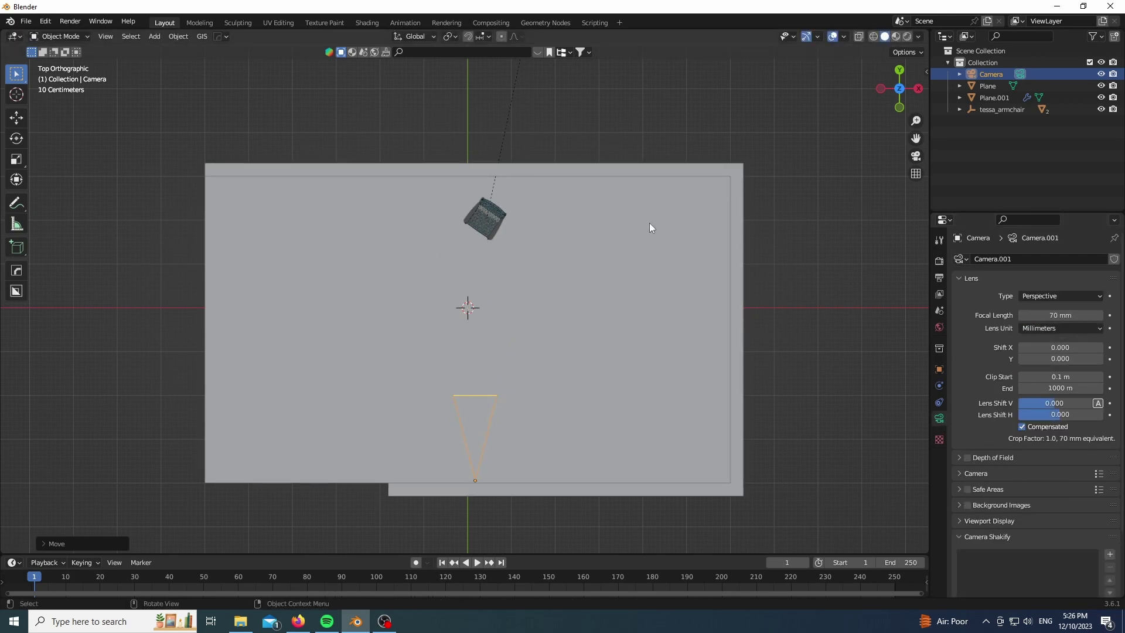
key("KP_0")
- Switch the render engine to Cycles with GPU Compute as the device, and collapse the RebusFarm settings
left_click(939, 277)
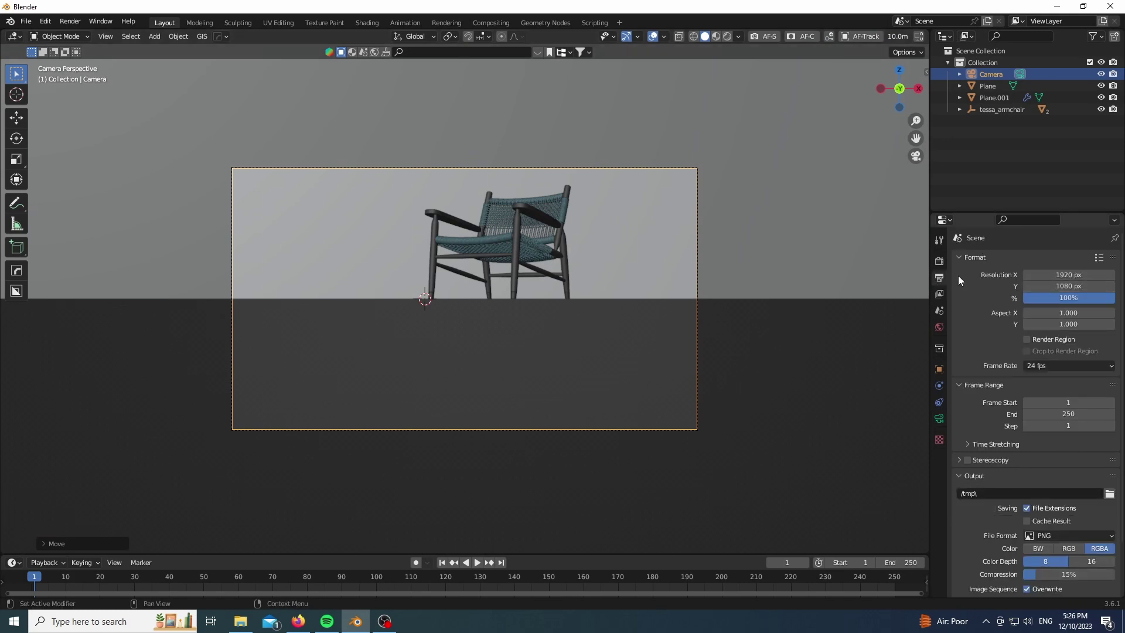
left_click(939, 260)
left_click(1031, 259)
left_click(1041, 300)
left_click(1050, 286)
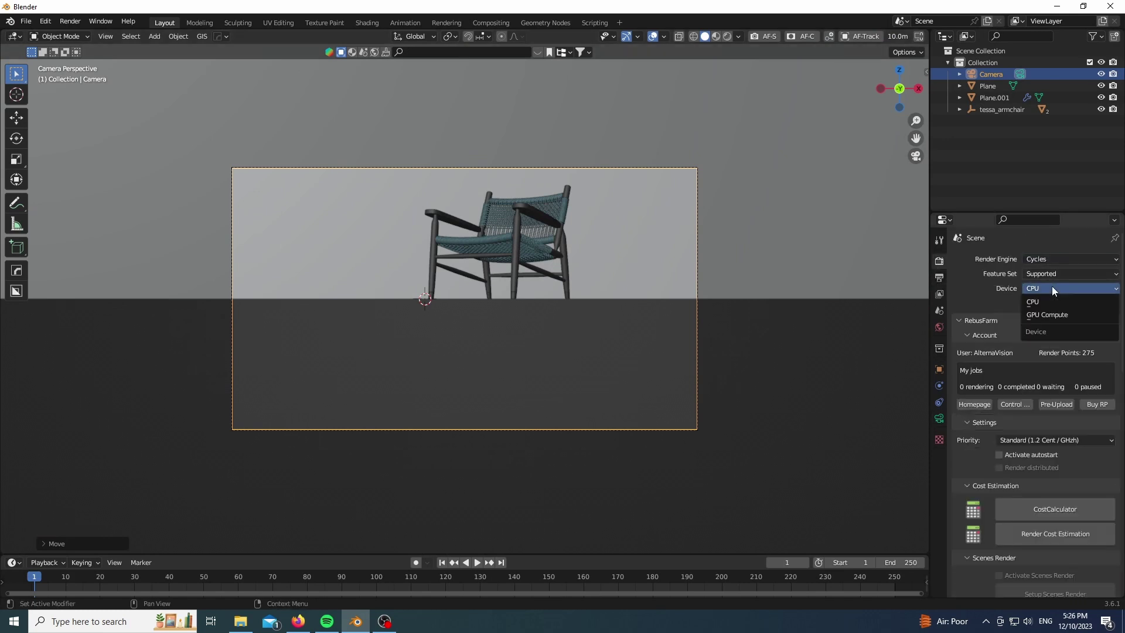
left_click(1052, 310)
left_click(959, 320)
scroll(984, 356, "down", 1)
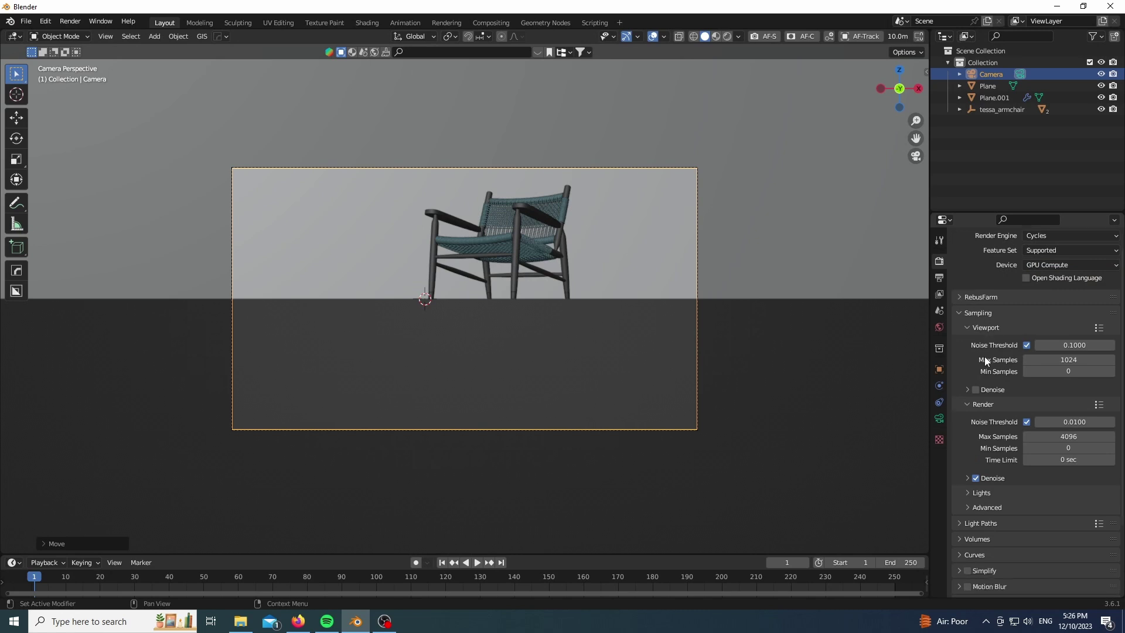
- Enable viewport denoising in the sampling settings and raise the camera 0.6 m along Z
scroll(968, 455, "down", 4)
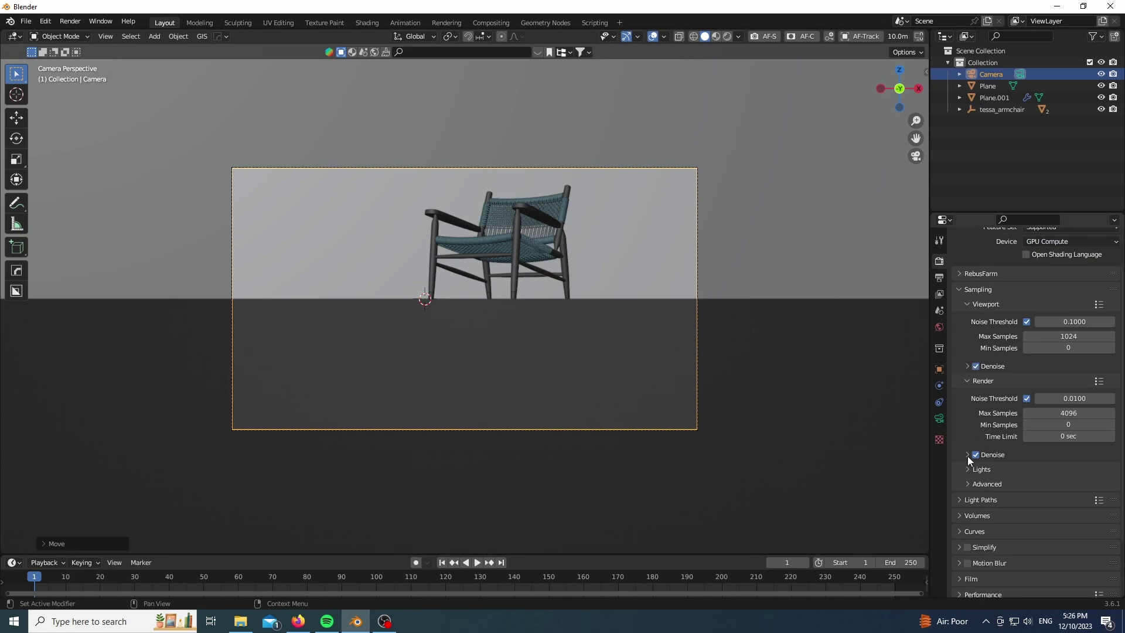
type("gz0.6")
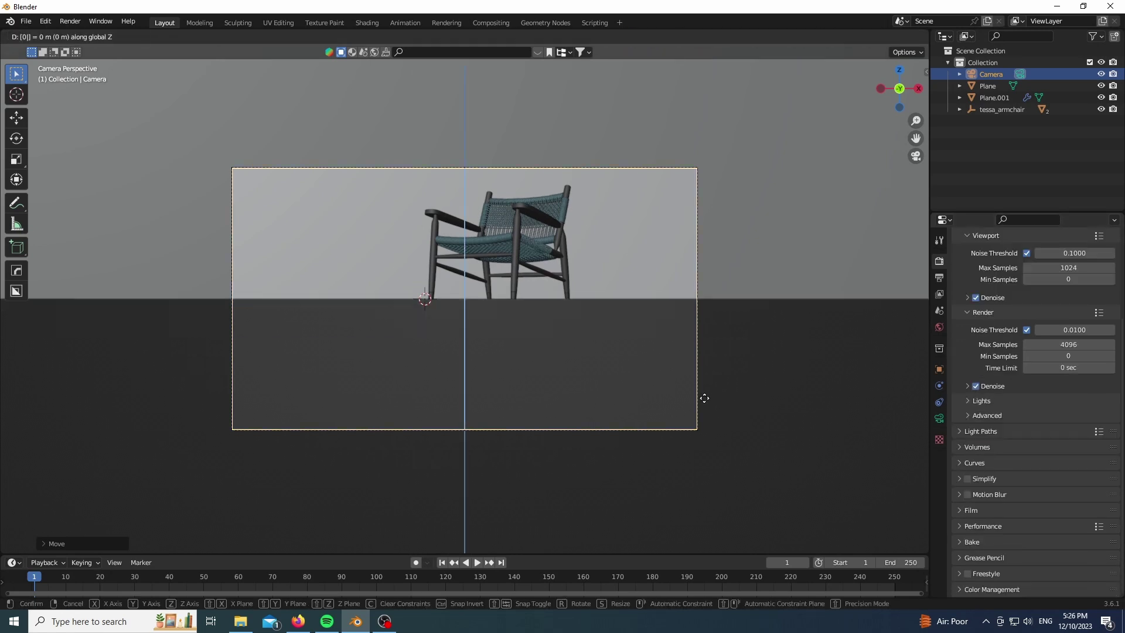
key("Return")
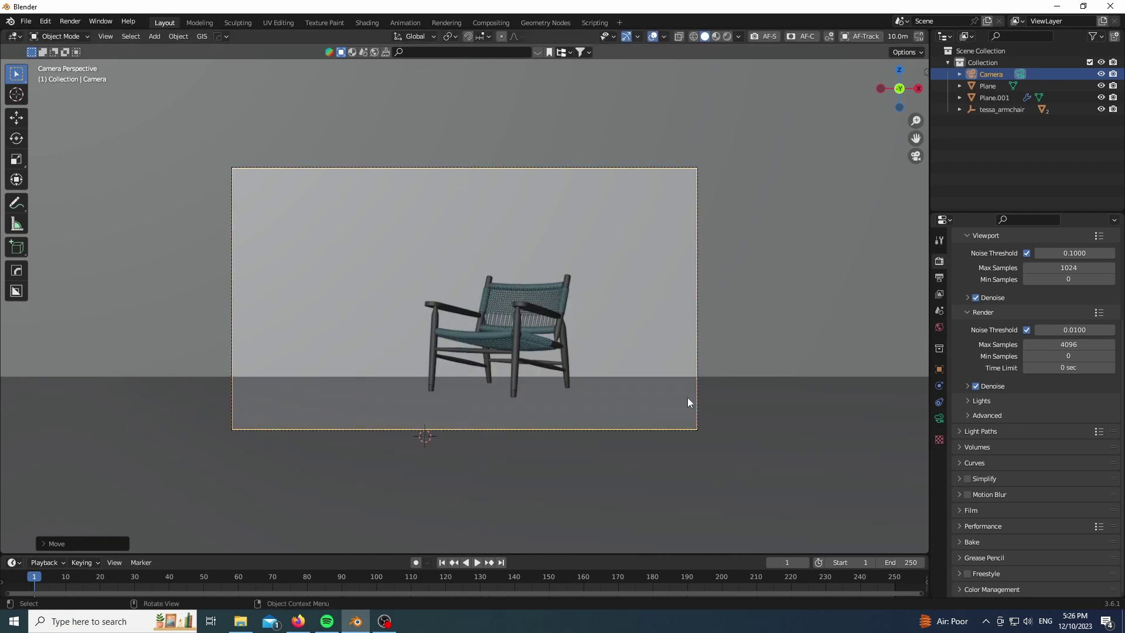
- Turn on the Thirds composition guide for the camera
left_click(939, 418)
scroll(989, 410, "down", 4)
scroll(989, 410, "down", 4)
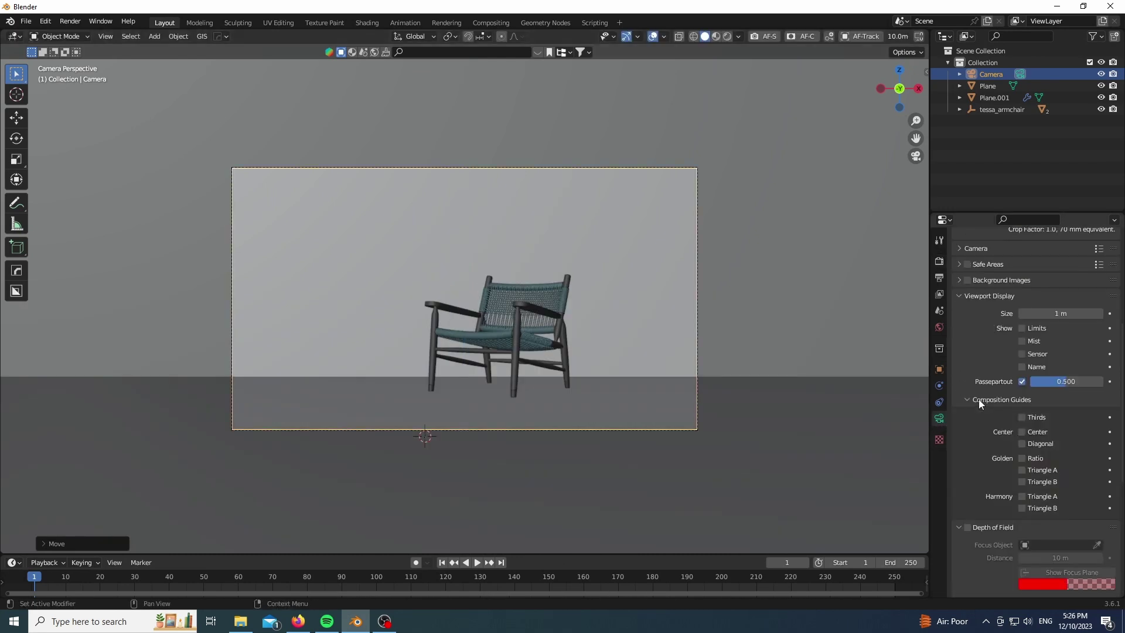
left_click(979, 399)
scroll(1025, 388, "down", 2)
left_click(1021, 368)
- Make the output format square by setting the vertical resolution to 1920 px
left_click(938, 261)
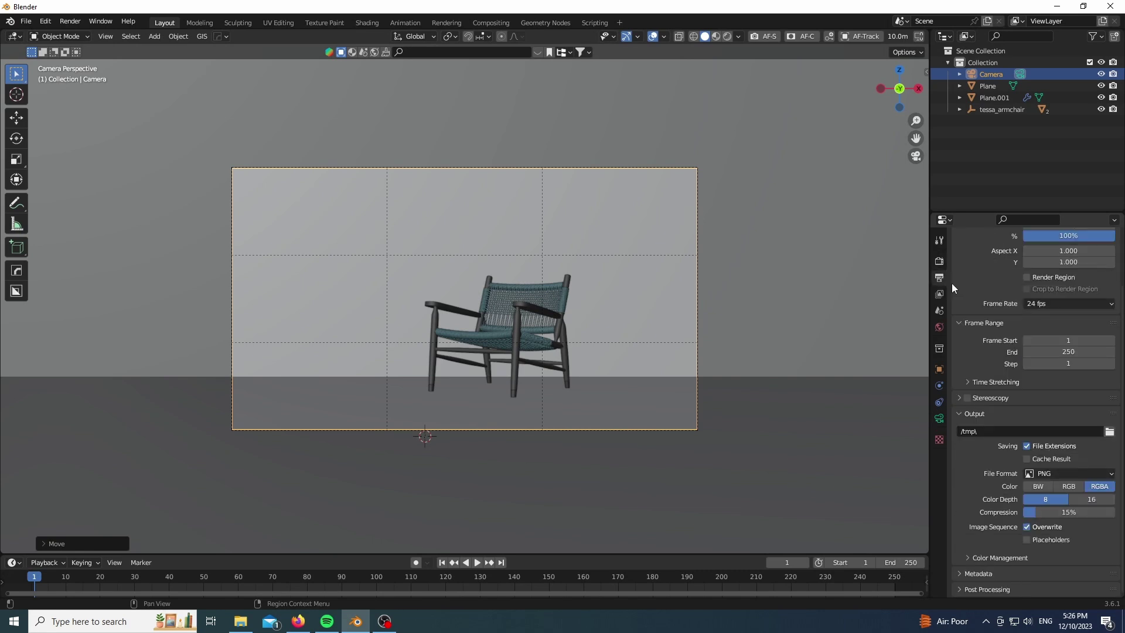
left_click(938, 277)
left_click(1066, 285)
key("Return")
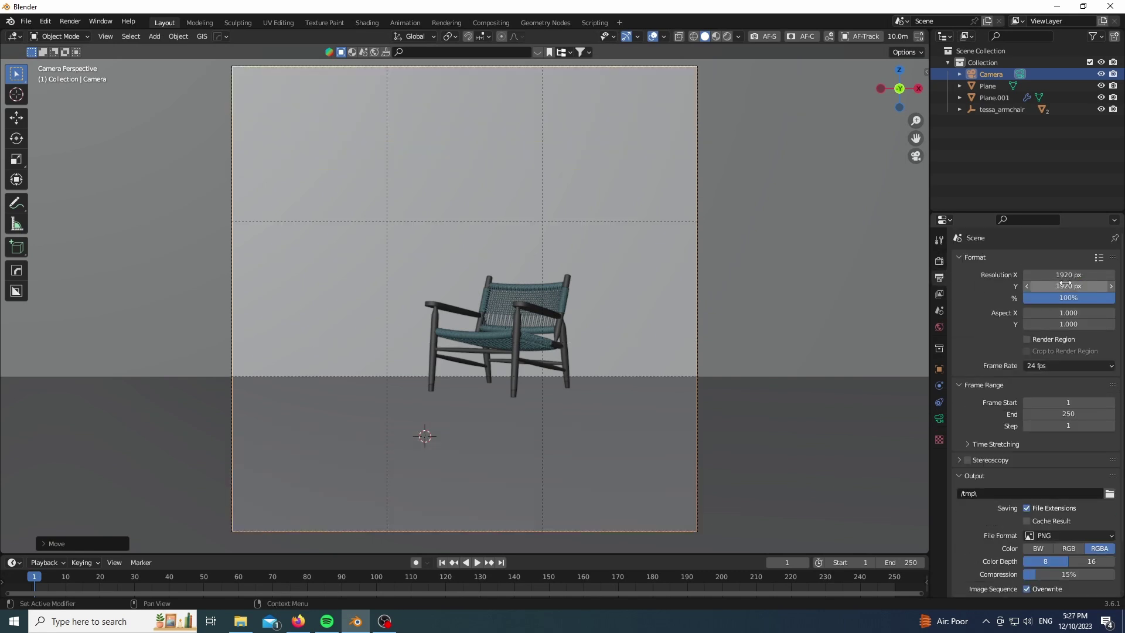
- Show the camera's transform values and move it along X to about 0.403 m
scroll(504, 399, "up", 1)
left_click(938, 419)
left_click(925, 72)
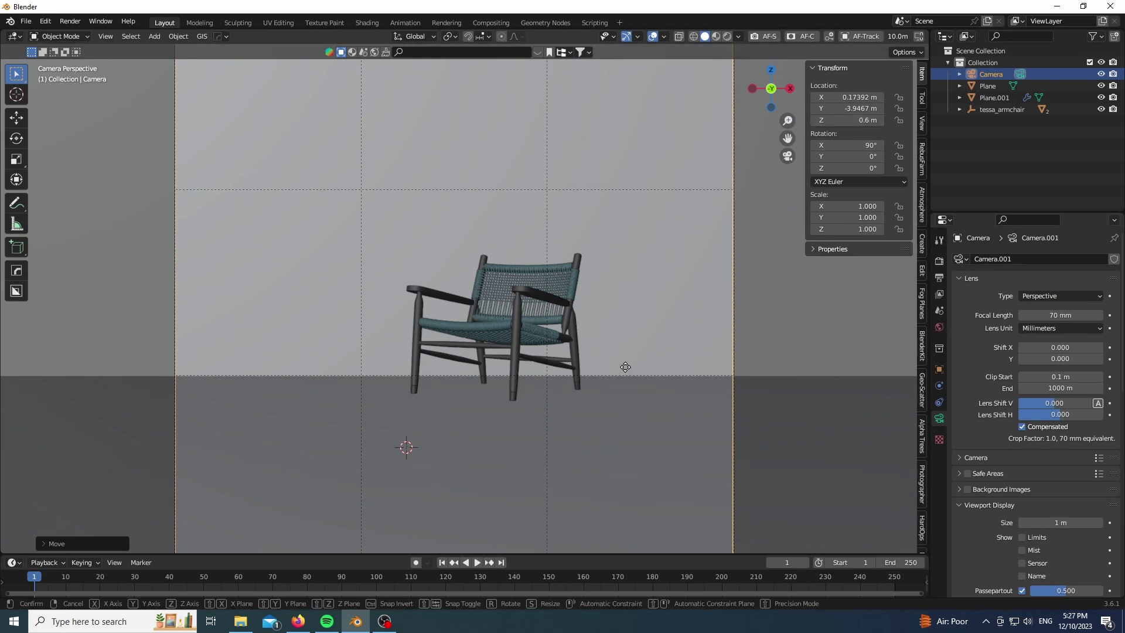
key("g")
key("x")
left_click(693, 376)
- Move the camera along Y to about -3.163 m and set its vertical lens shift to -0.034
scroll(577, 376, "down", 1)
scroll(576, 393, "up", 1)
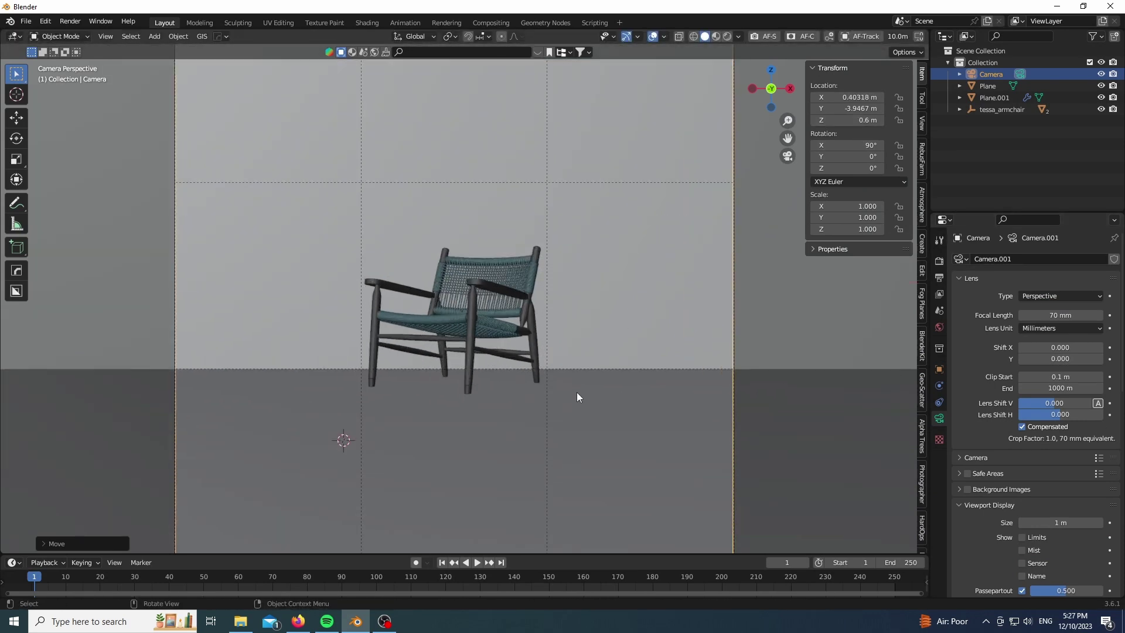
key("g")
key("y")
left_click(575, 552)
scroll(481, 350, "down", 4)
scroll(480, 351, "up", 3)
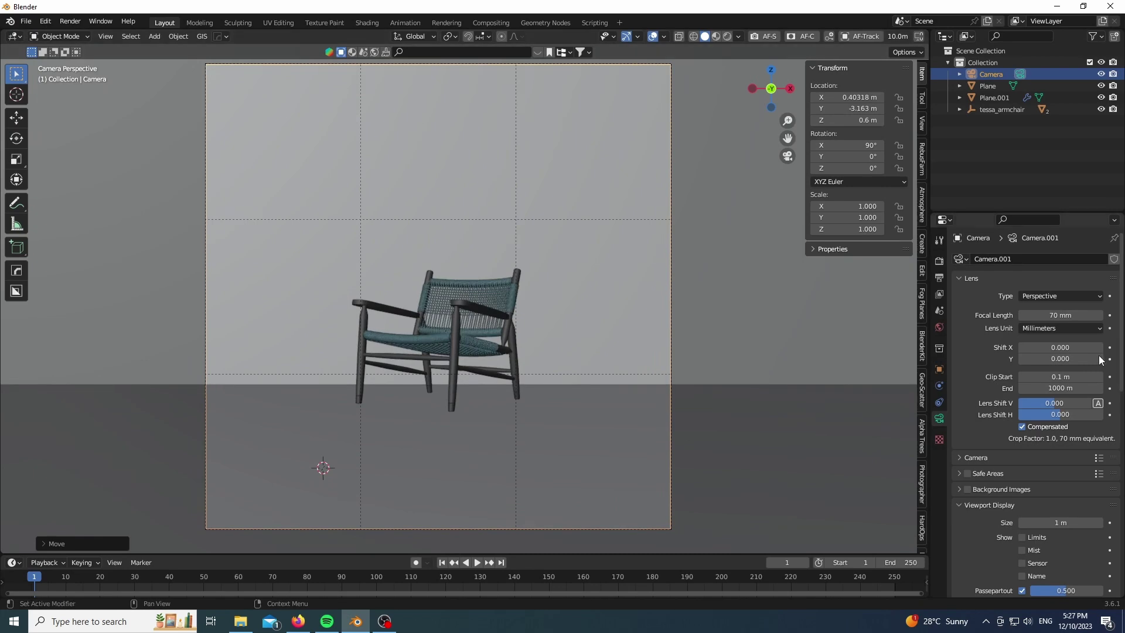
left_click_drag(1079, 359, 1057, 359)
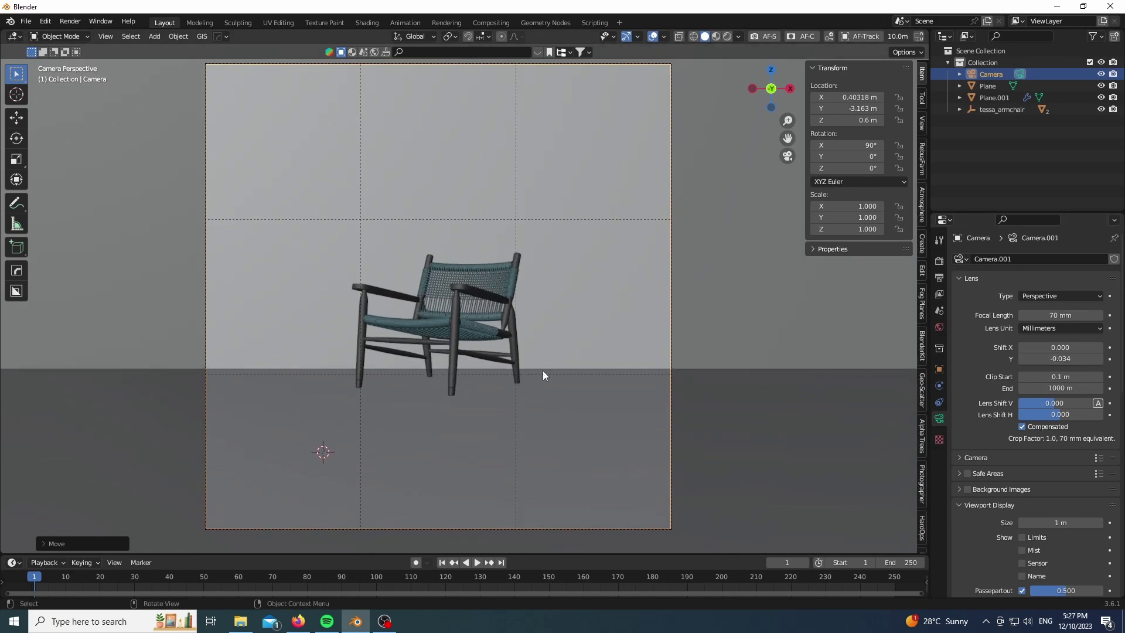
- Add a Bevel modifier to the walls with an amount of 0.003 m
scroll(595, 368, "up", 1)
left_click(438, 424)
scroll(438, 423, "up", 6)
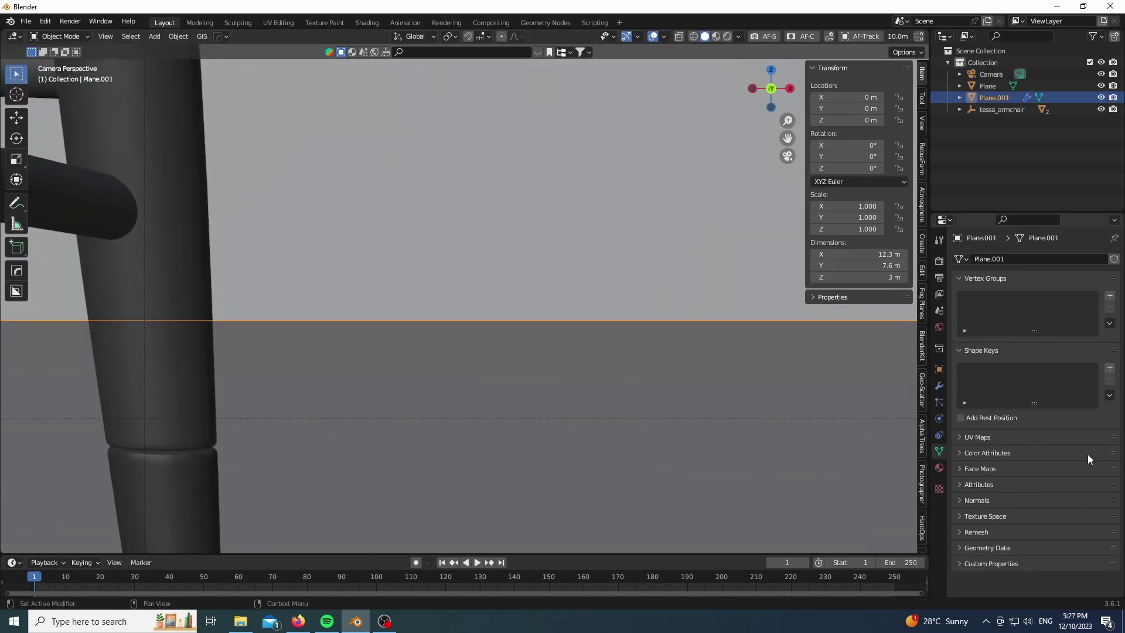
left_click(939, 386)
left_click(1001, 259)
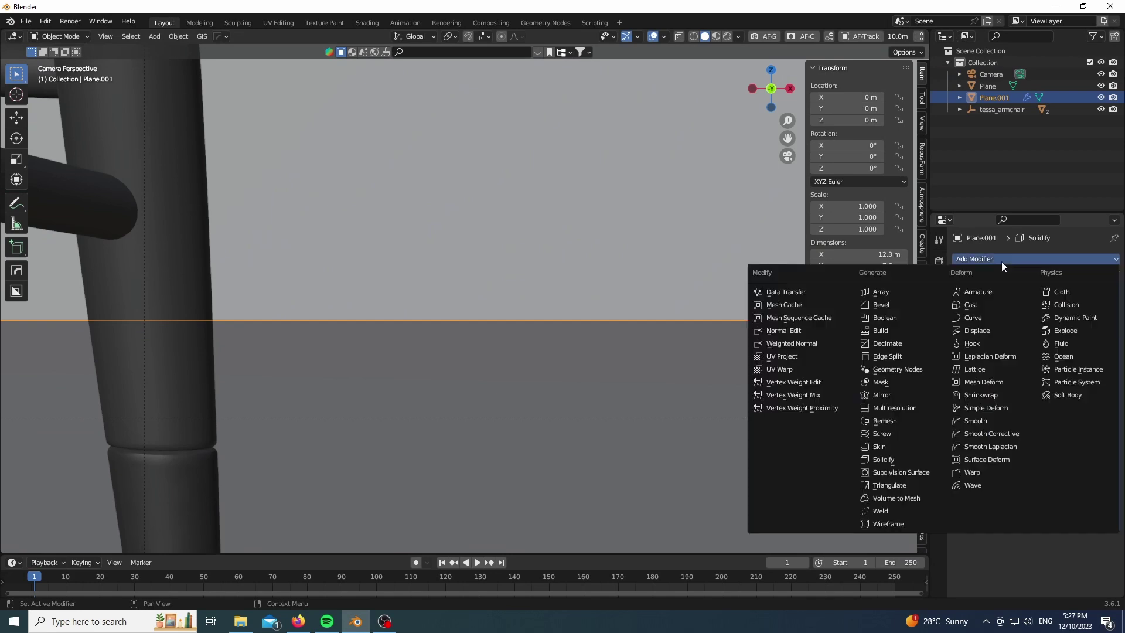
left_click(902, 305)
scroll(1006, 430, "down", 4)
mouse_move(1055, 492)
left_mouse_down()
mouse_move(1016, 492)
mouse_move(1067, 490)
left_mouse_up()
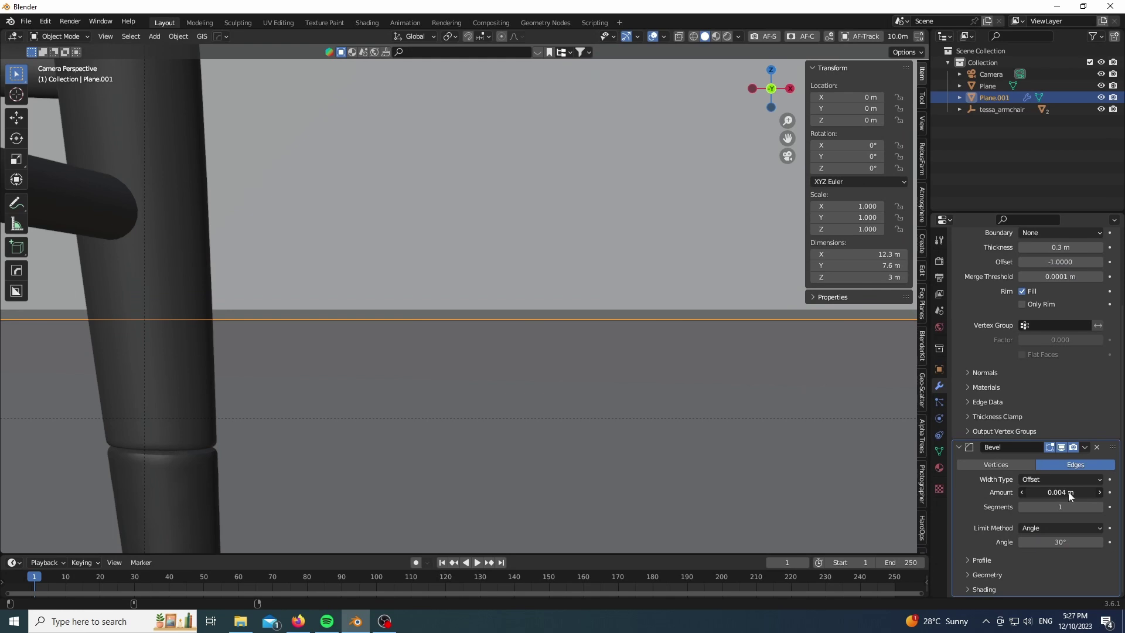
- Set the wall bevel to 4 segments and shade the walls smooth
left_click(1097, 506)
left_click(1097, 506)
left_click(1097, 506)
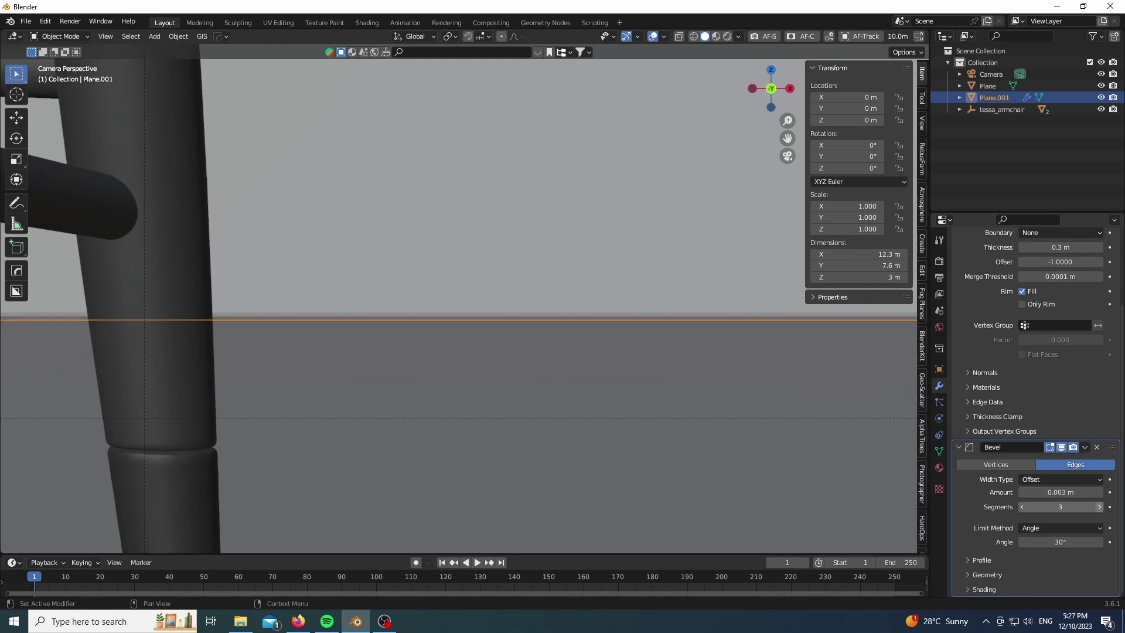
right_click(614, 262)
left_click(593, 260)
key("g")
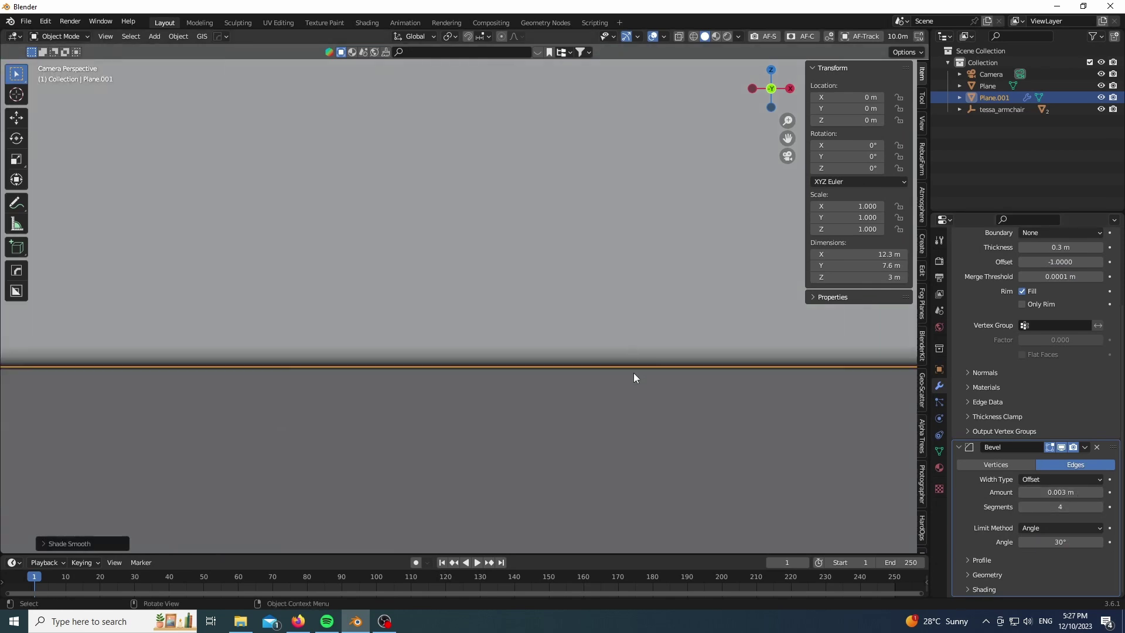
key("z")
left_click(597, 389)
- Scale the floor plane's geometry up to about 13.6 m by 7.94 m so it extends beyond the walls
left_click(597, 388)
scroll(560, 355, "down", 15)
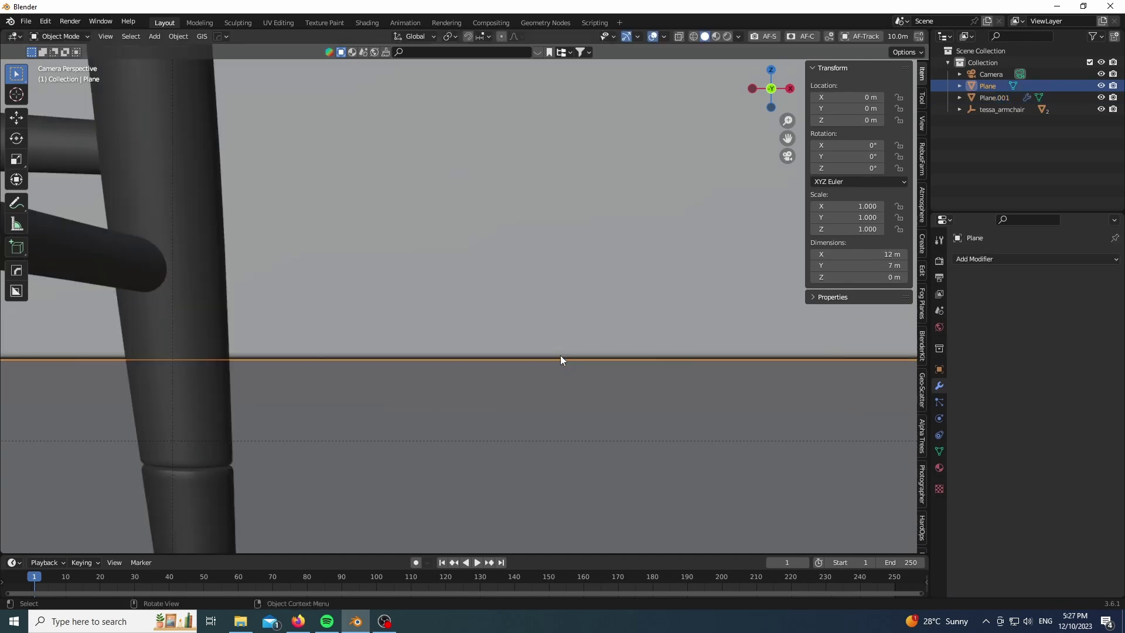
key("Tab")
key("a")
key("s")
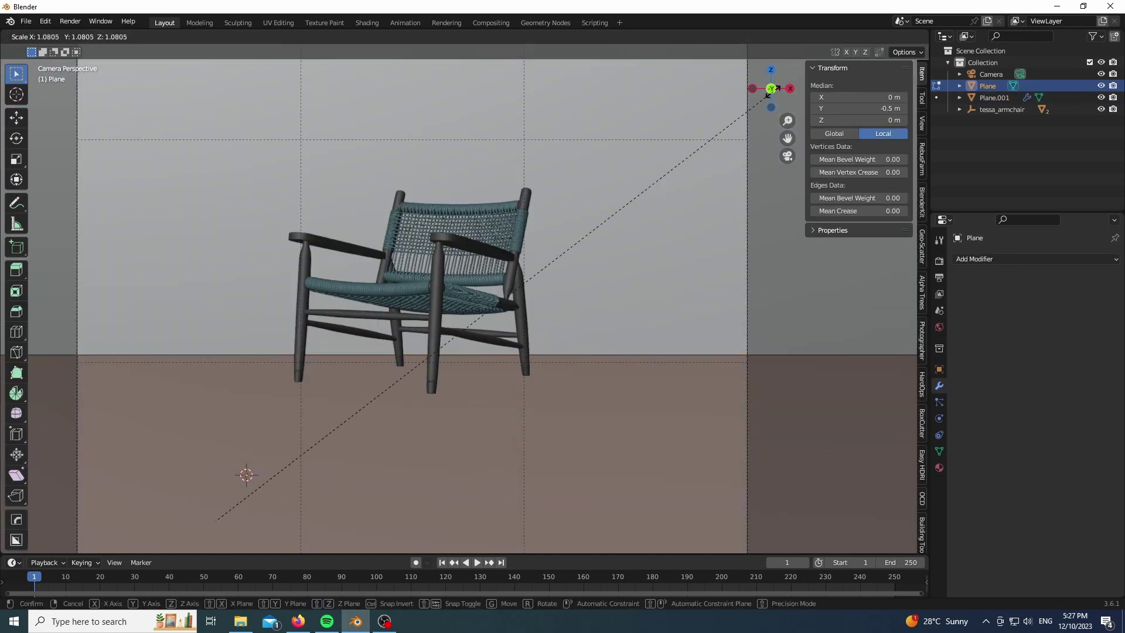
left_click(926, 451)
key("Tab")
- Move the walls vertically to about 0.00084 m on Z where they meet the floor
scroll(602, 368, "up", 15)
middle_click_drag(635, 405, 597, 280, "shift")
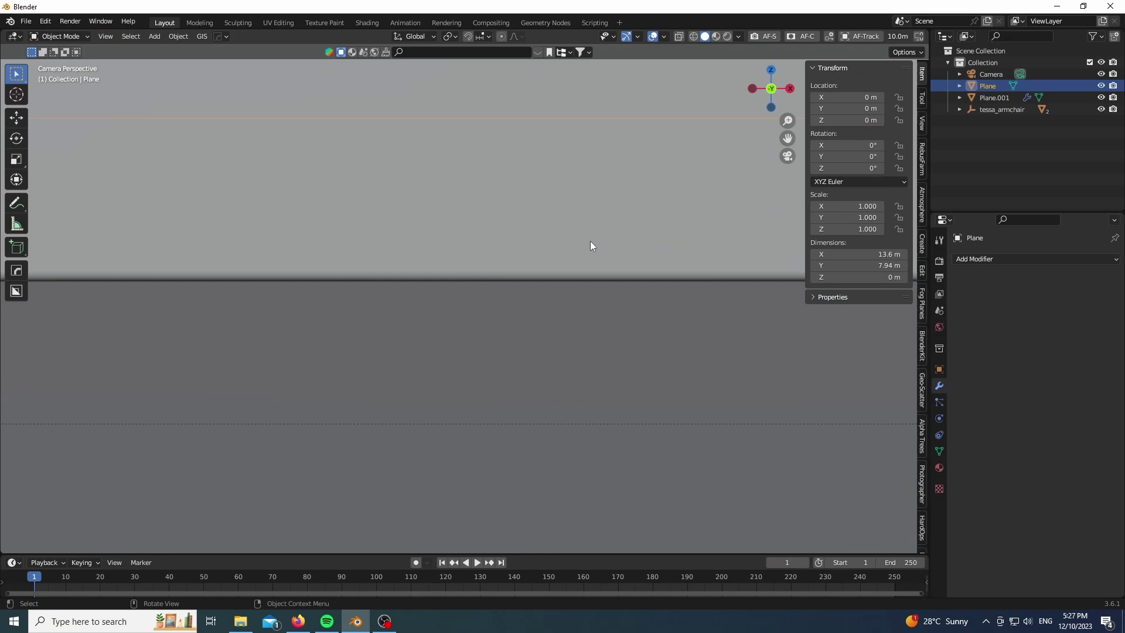
left_click(589, 241)
key("g")
key("z")
left_click(593, 209)
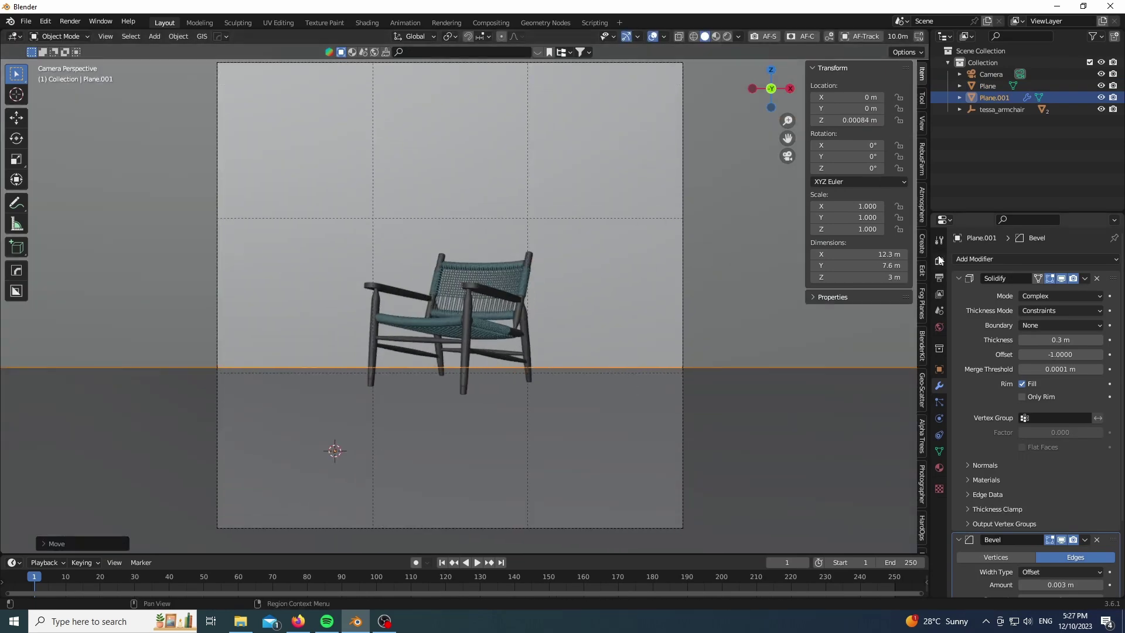
- Switch the viewport to rendered shading and limit rendering to a region around the camera frame
key("z")
left_click(606, 286)
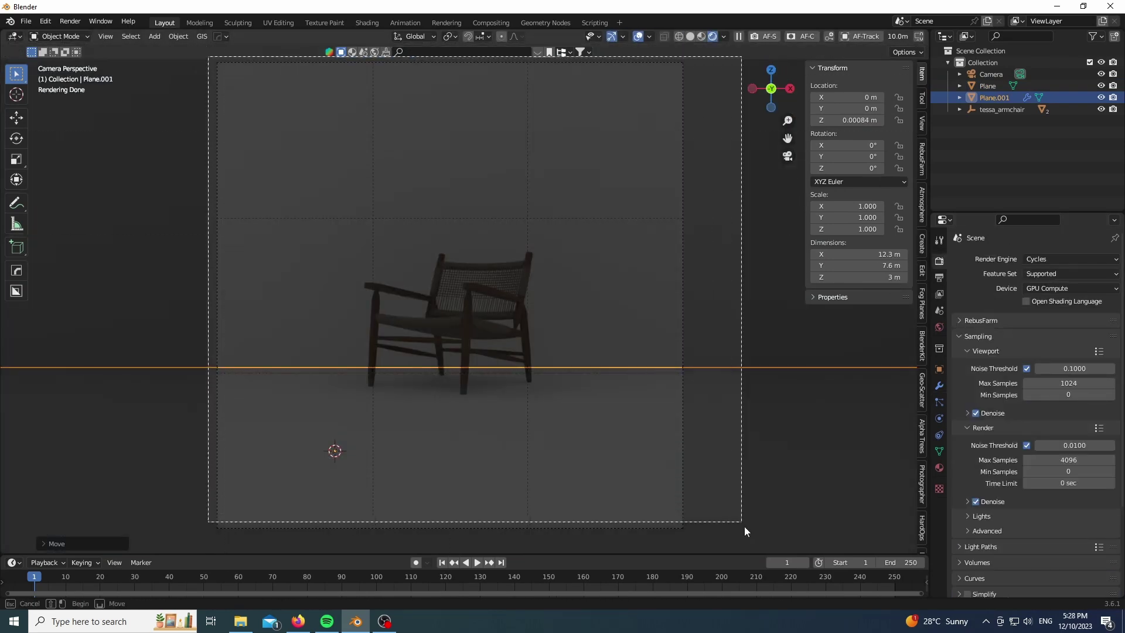
scroll(632, 482, "down", 1)
- Assign a Sky Texture to the world background color
left_click(939, 327)
left_click(1023, 333)
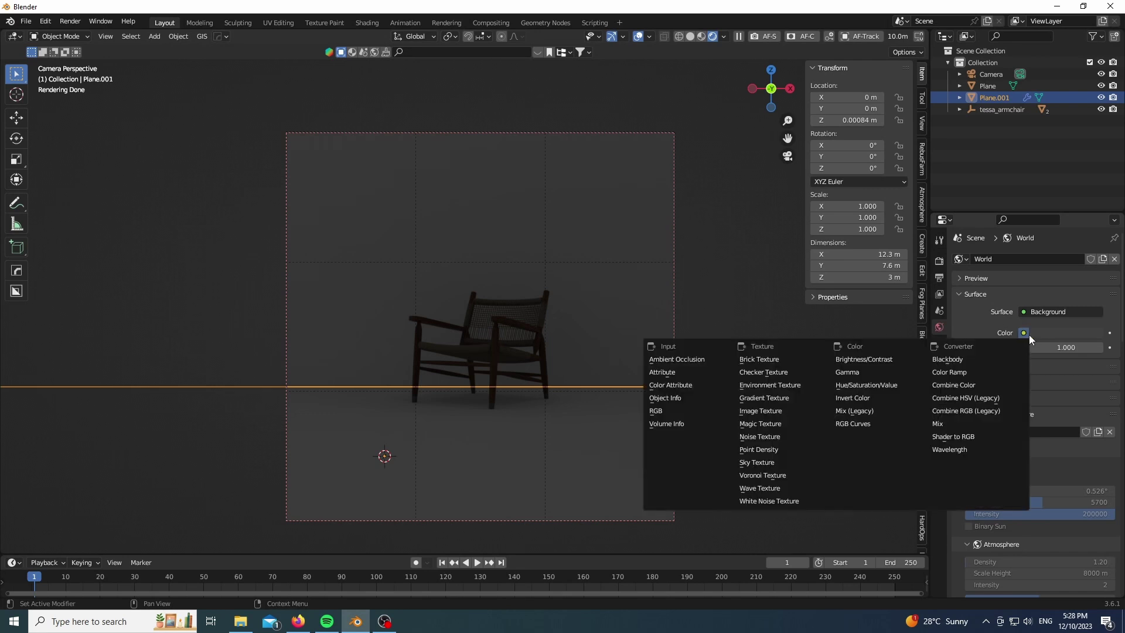
left_click(754, 465)
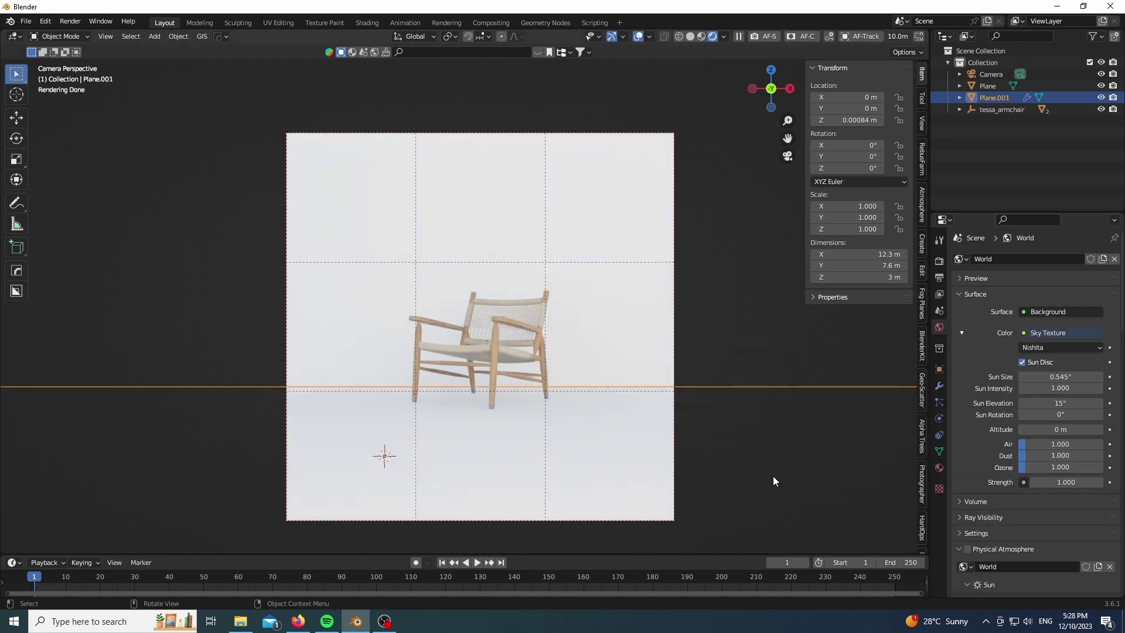
- Set the sky's sun rotation to 207° and sun elevation to 29.4°, checking the light through the camera
left_click_drag(772, 106, 799, 130)
scroll(550, 383, "down", 5)
scroll(548, 384, "down", 5)
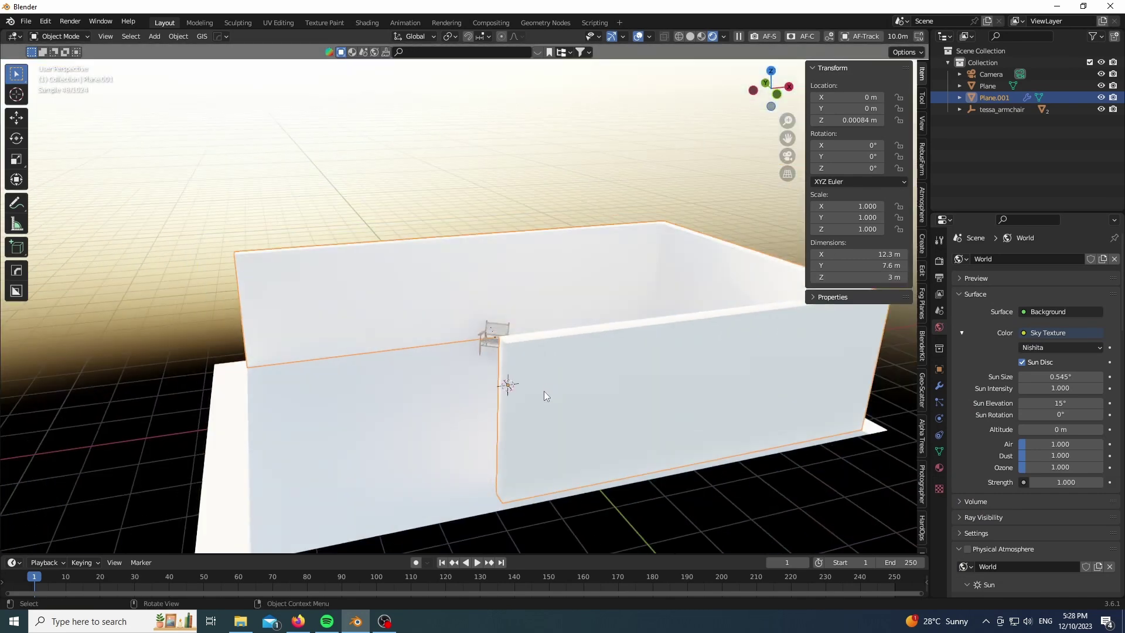
left_click_drag(1060, 414, 1120, 414)
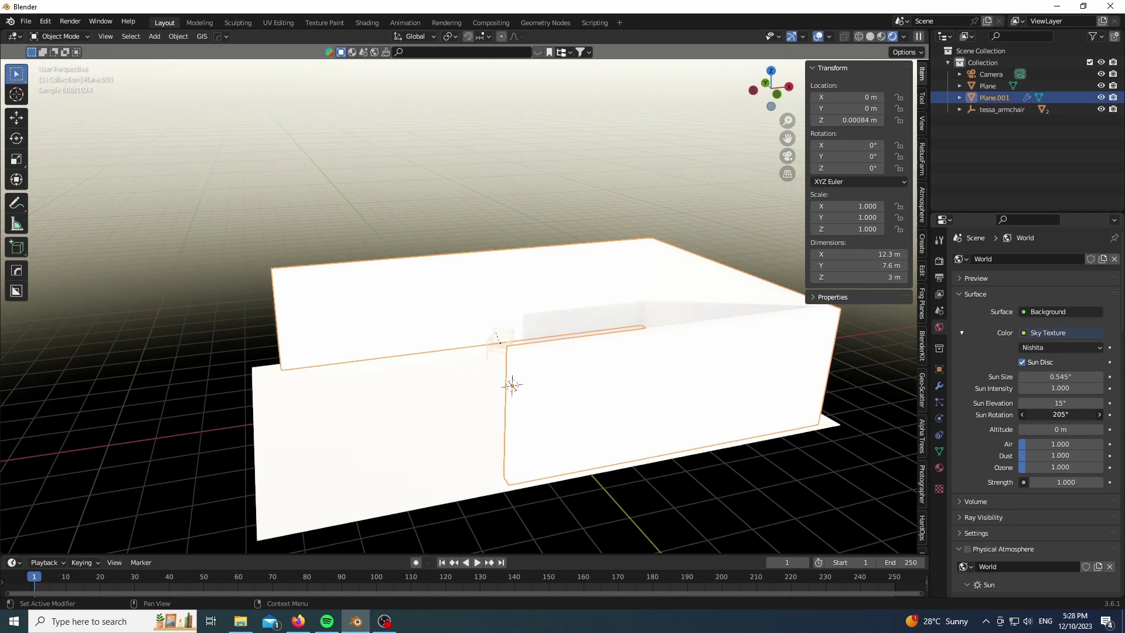
key("KP_0")
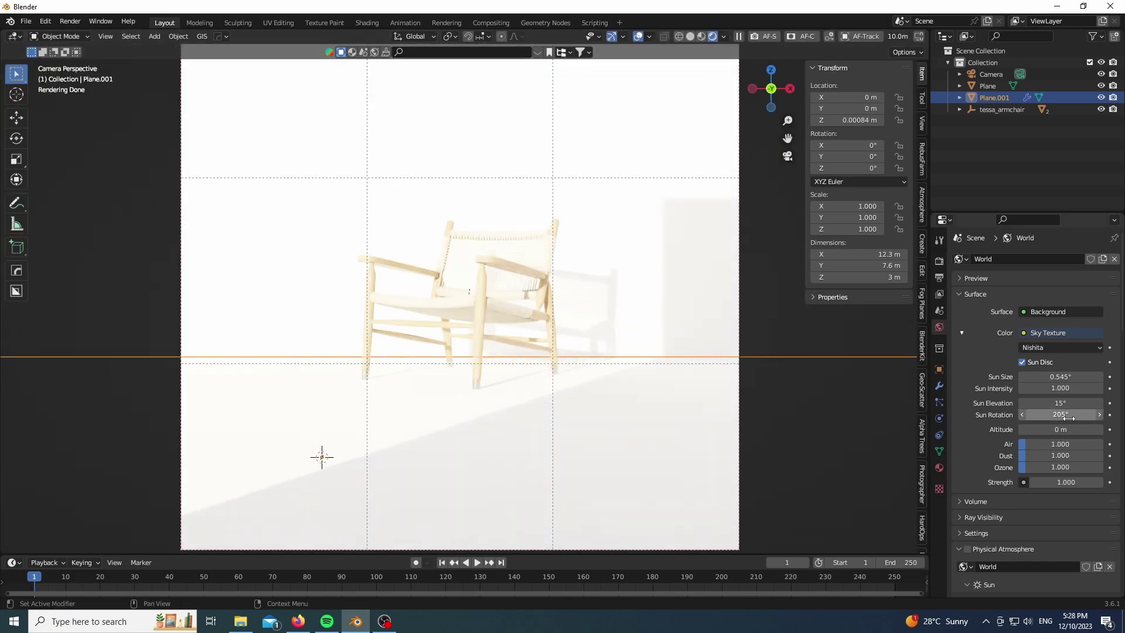
left_click_drag(1068, 417, 1069, 403)
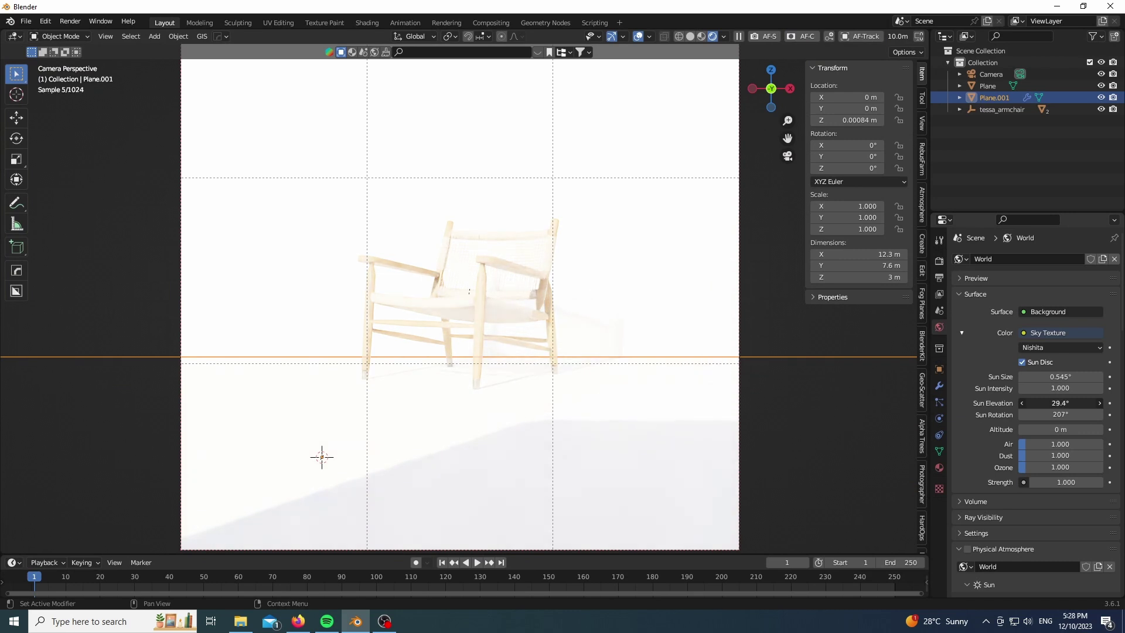
- Set the world background strength to 0.4
left_click(1063, 482)
key("Return")
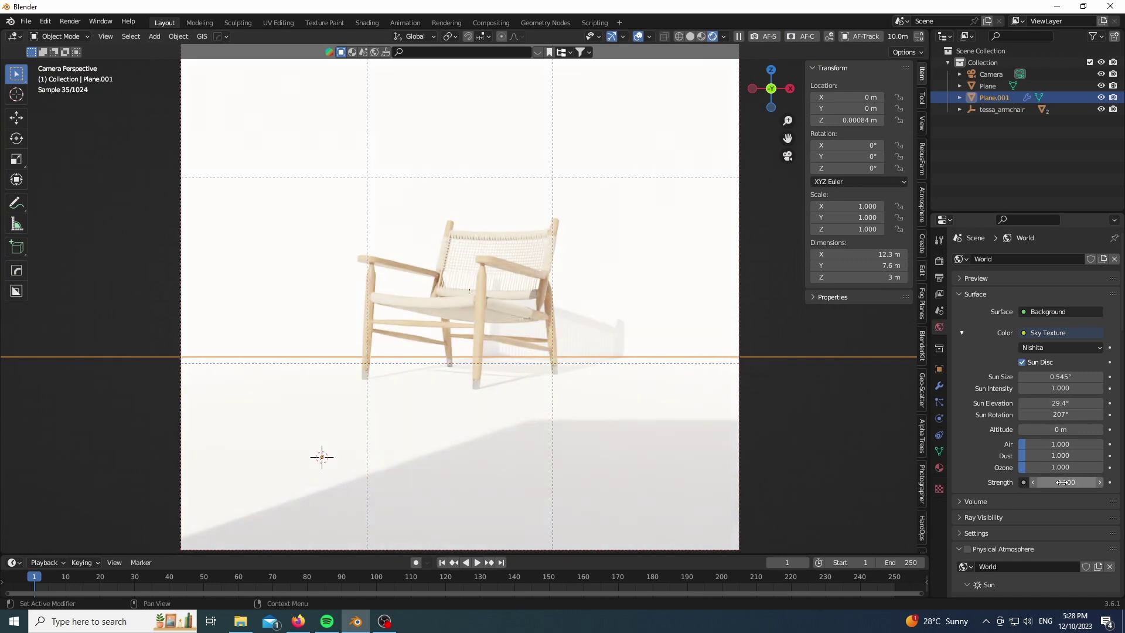
left_click(1062, 482)
type("0.4")
key("Return")
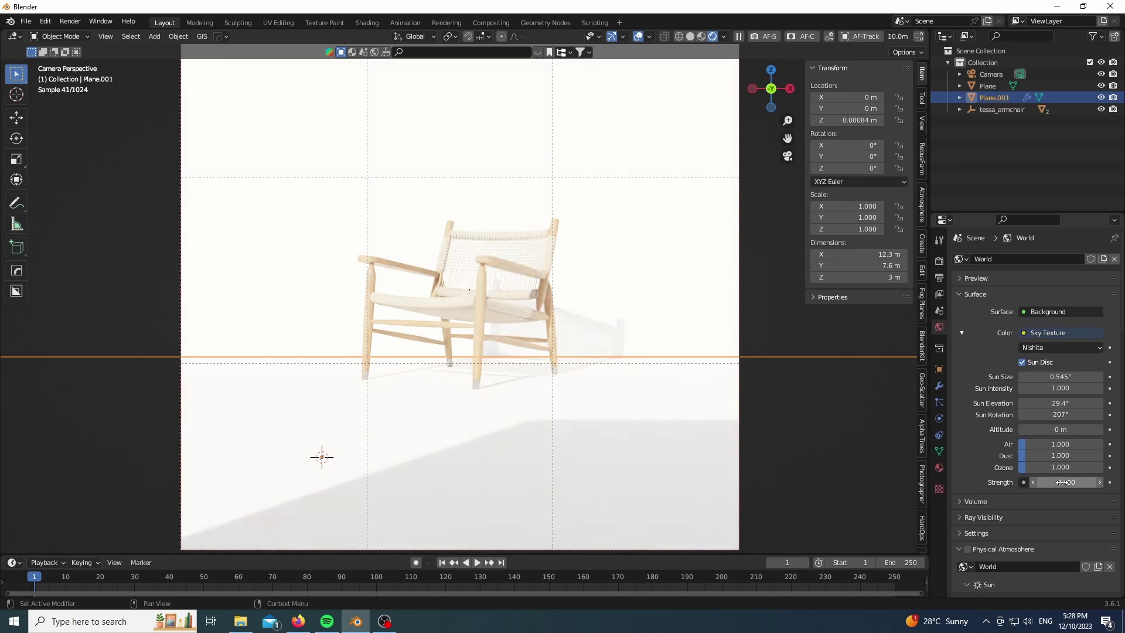
- Return to solid shading outside the camera view and extrude the floor plane 1 m downward
scroll(429, 406, "down", 2)
key("z")
left_click(787, 156)
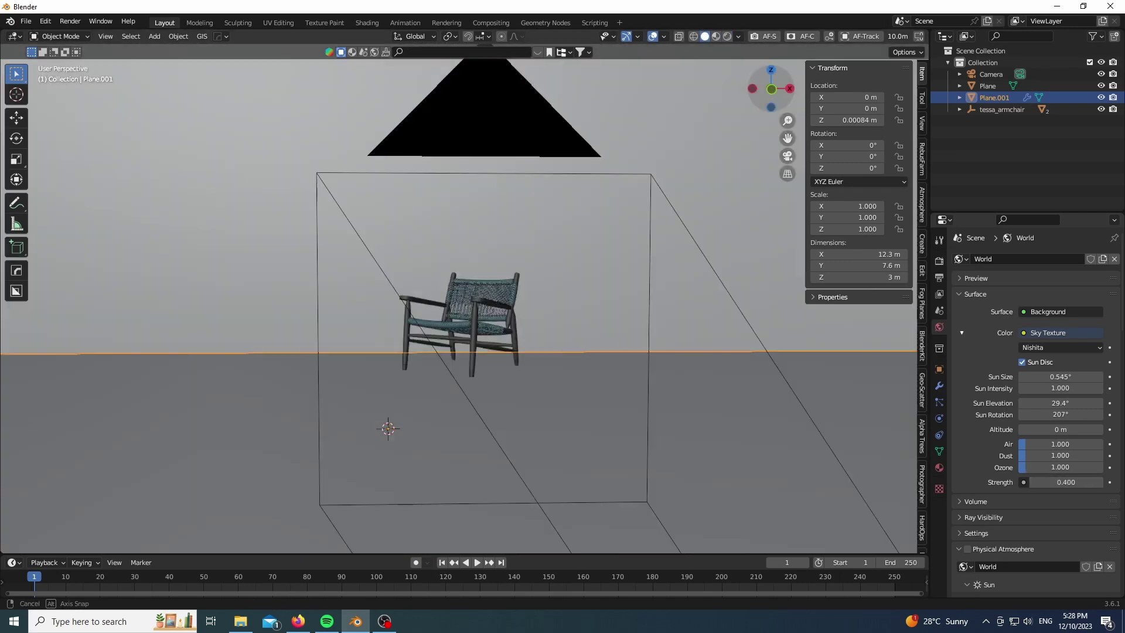
left_click(429, 349)
key("Tab")
key("e")
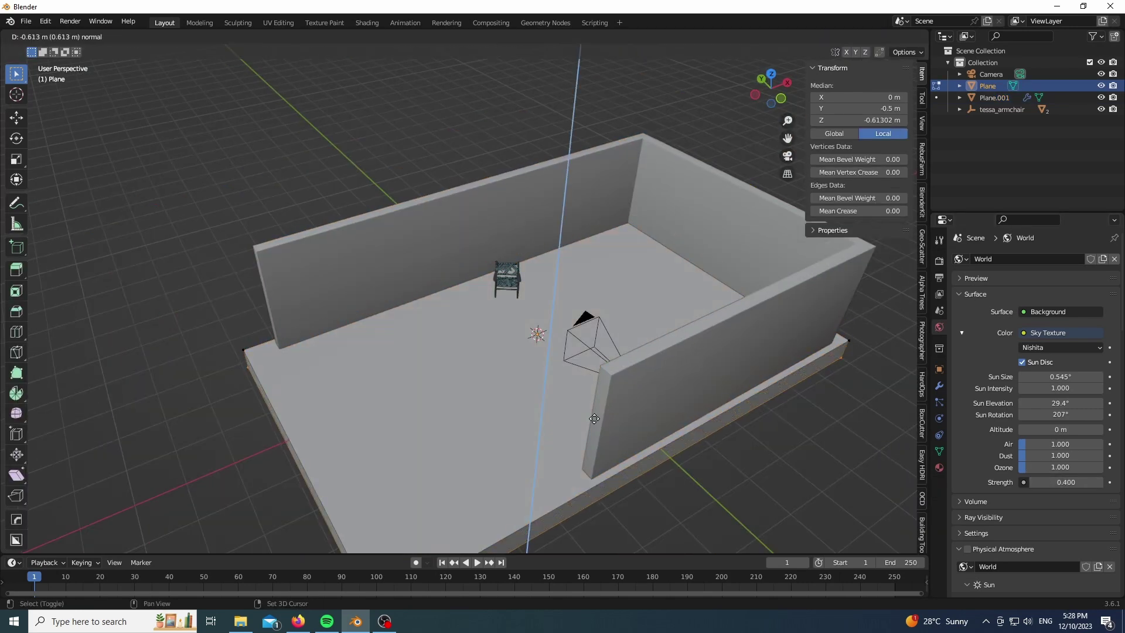
left_click(589, 425)
key("Tab")
- Split the 3D viewport vertically and turn the new area into a Shader Editor
left_click_drag(3, 32, 410, 117)
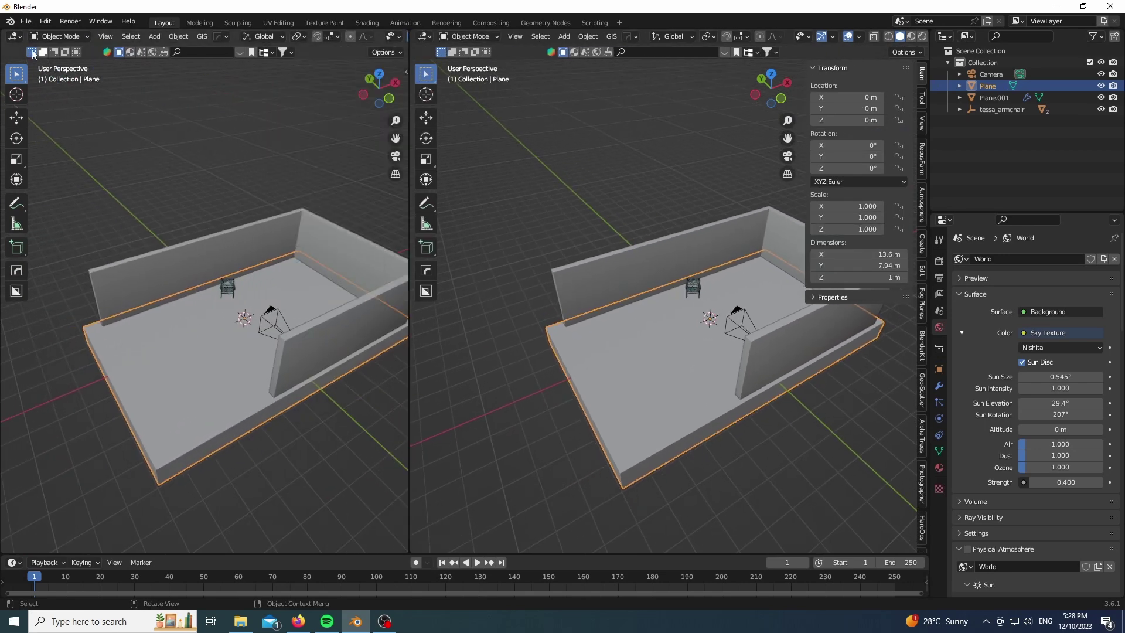
left_click(12, 37)
left_click(58, 133)
- Create a new material for the floor and hide the Shader Editor's sidebar
left_click(275, 41)
key("n")
middle_click_drag(130, 185, 281, 136)
- Bring Plaster 15.jpg from the Textures folder into the floor material as an image texture node
left_click(241, 628)
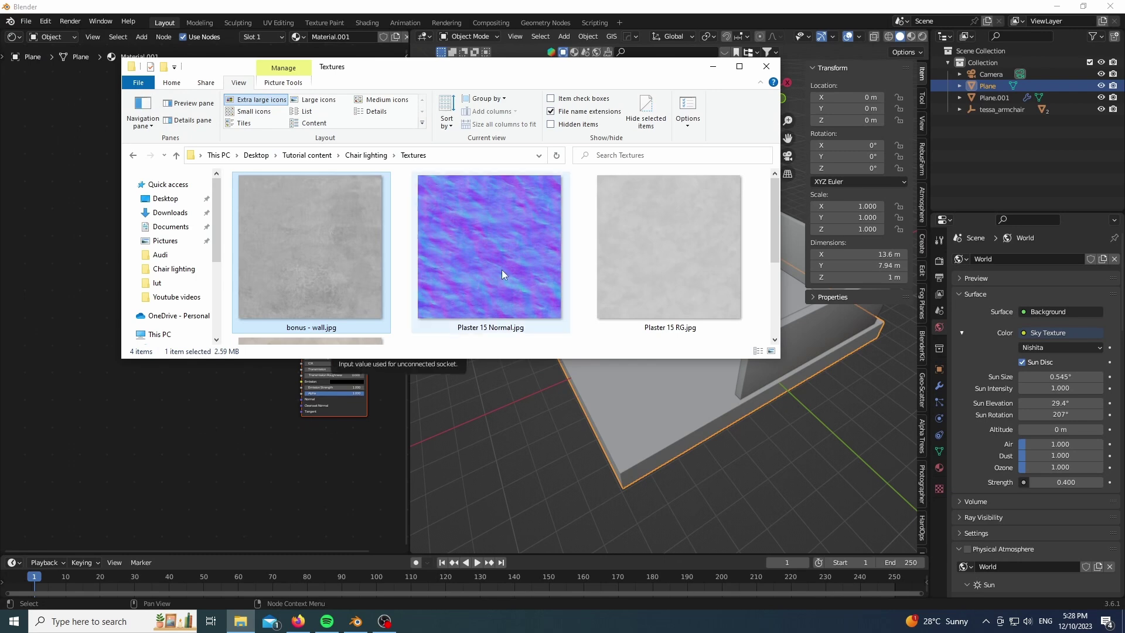
scroll(501, 270, "down", 2)
left_click(345, 274)
mouse_move(346, 275)
left_mouse_down()
mouse_move(89, 251)
mouse_move(339, 260)
left_mouse_up()
scroll(158, 289, "up", 2)
key("alt+Tab")
scroll(449, 294, "up", 2)
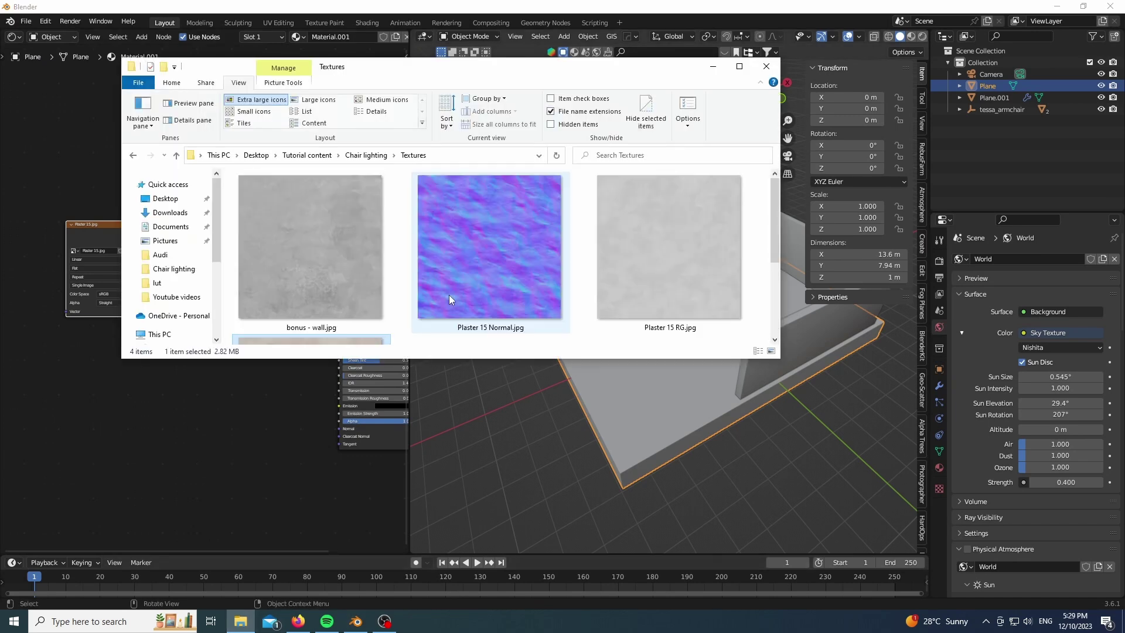
- Add Plaster 15 RG.jpg and Plaster 15 Normal.jpg to the floor material as image texture nodes
left_click(684, 237)
left_click_drag(684, 237, 188, 377)
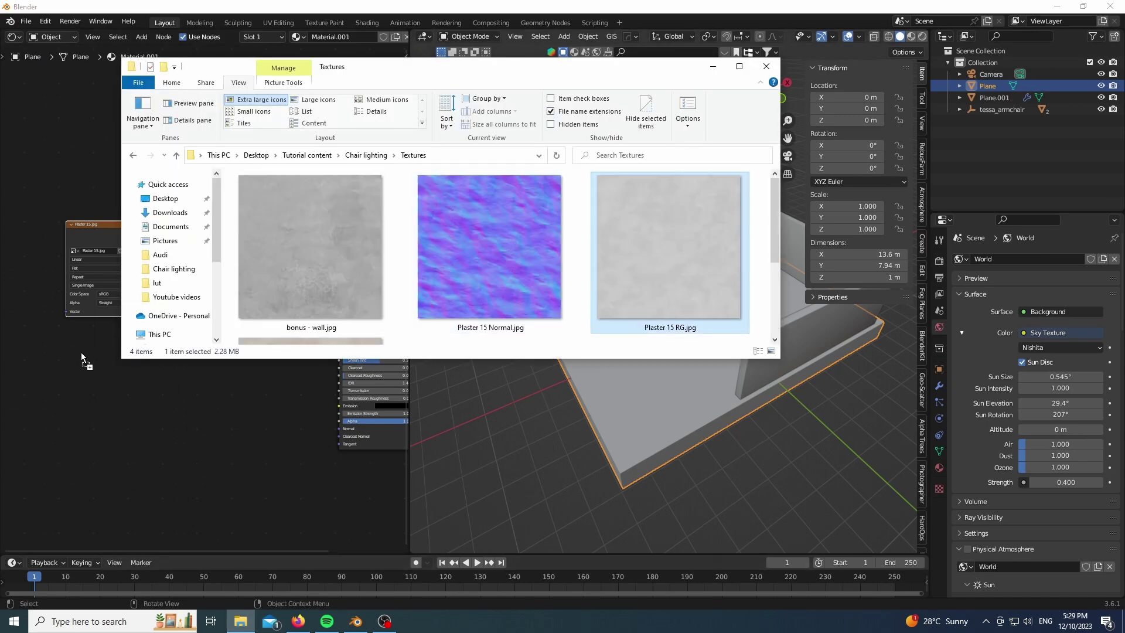
left_click_drag(81, 352, 81, 353)
left_click(482, 271)
left_click_drag(97, 498, 100, 500)
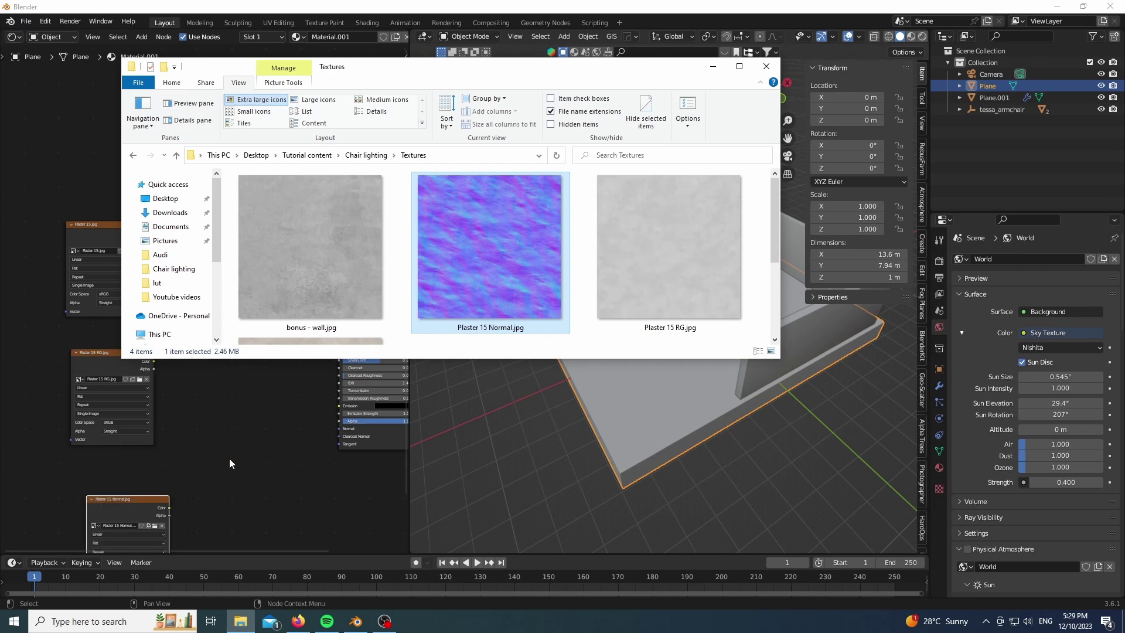
- Switch to Firefox and look over the 3 Floor Material Concrete, Free Wood Vol 2 and CGTrader decorative plaster pages
left_click(298, 621)
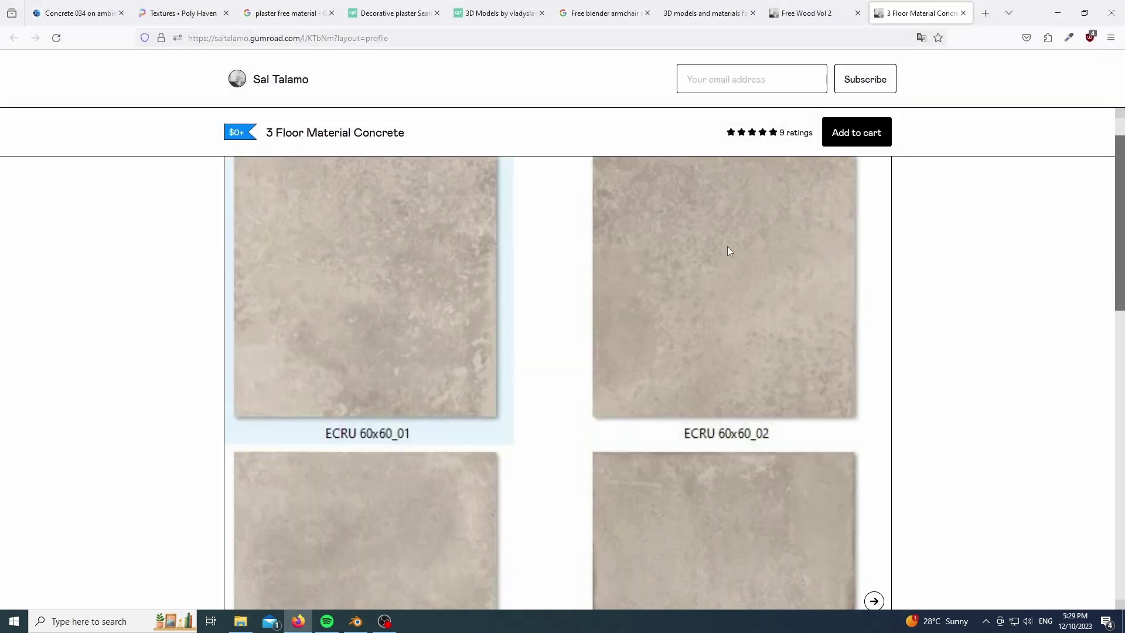
scroll(729, 251, "up", 2)
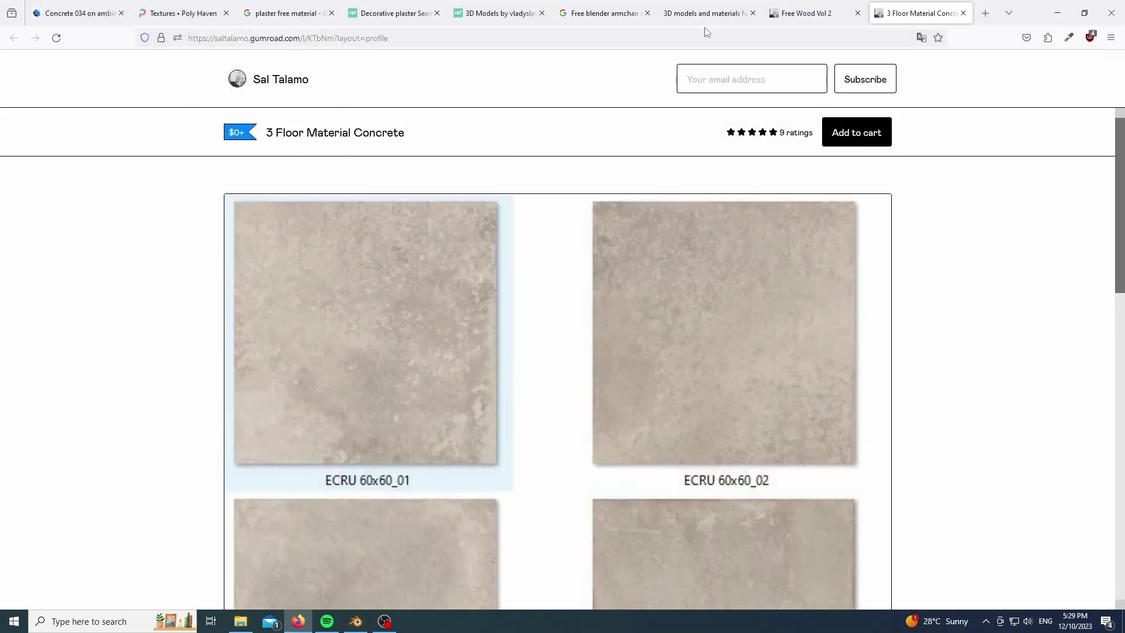
left_click(797, 5)
left_click(404, 13)
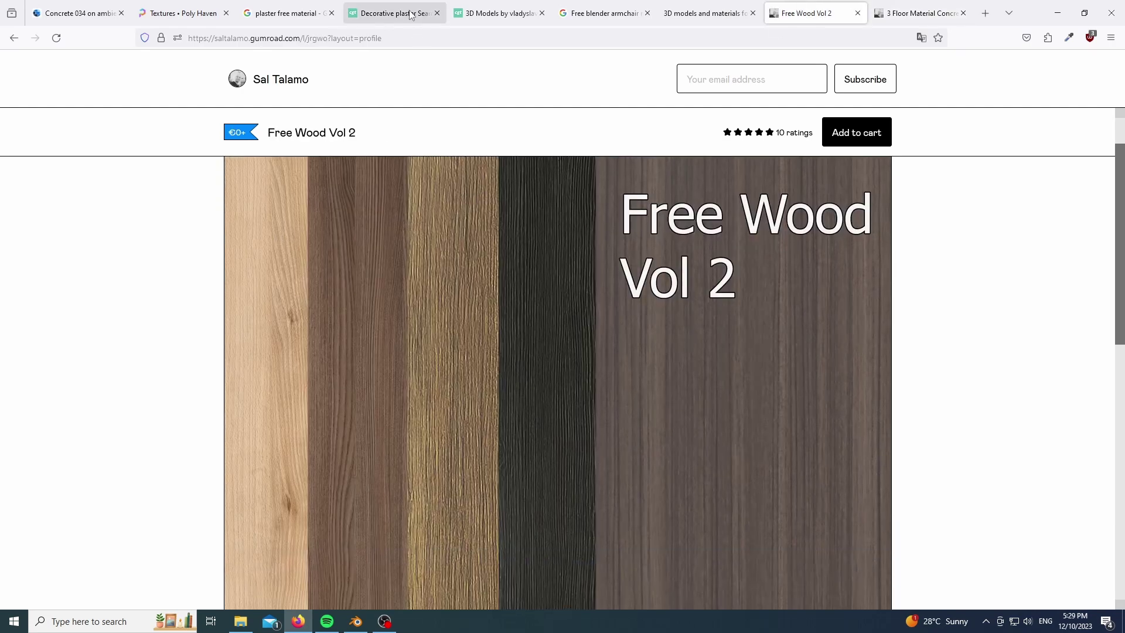
scroll(501, 238, "down", 4)
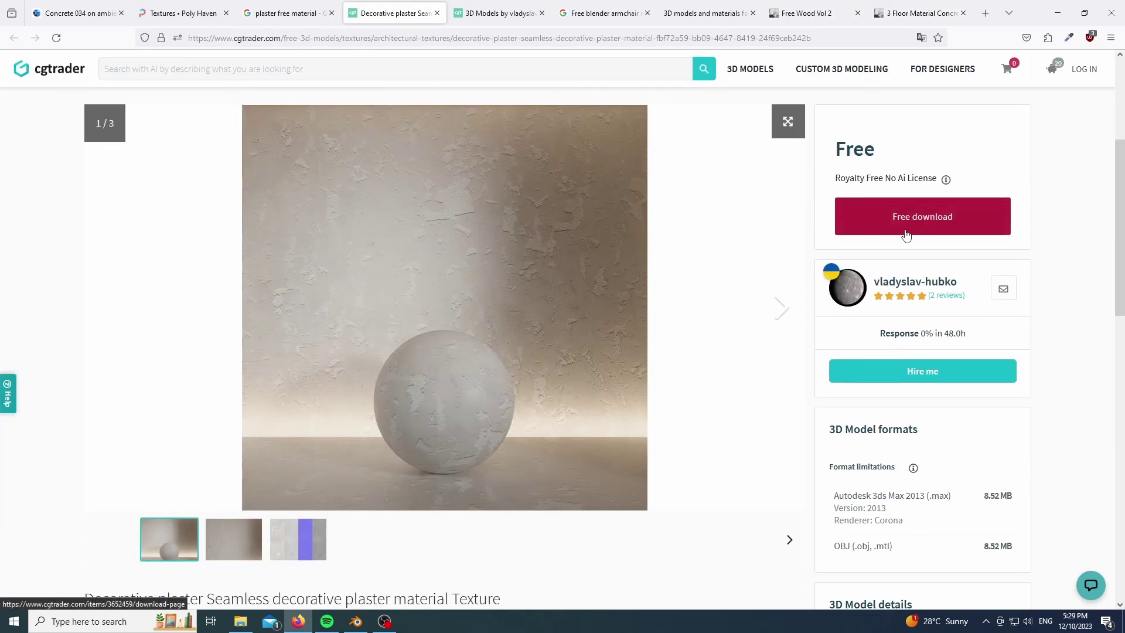
scroll(749, 272, "up", 4)
scroll(732, 296, "down", 6)
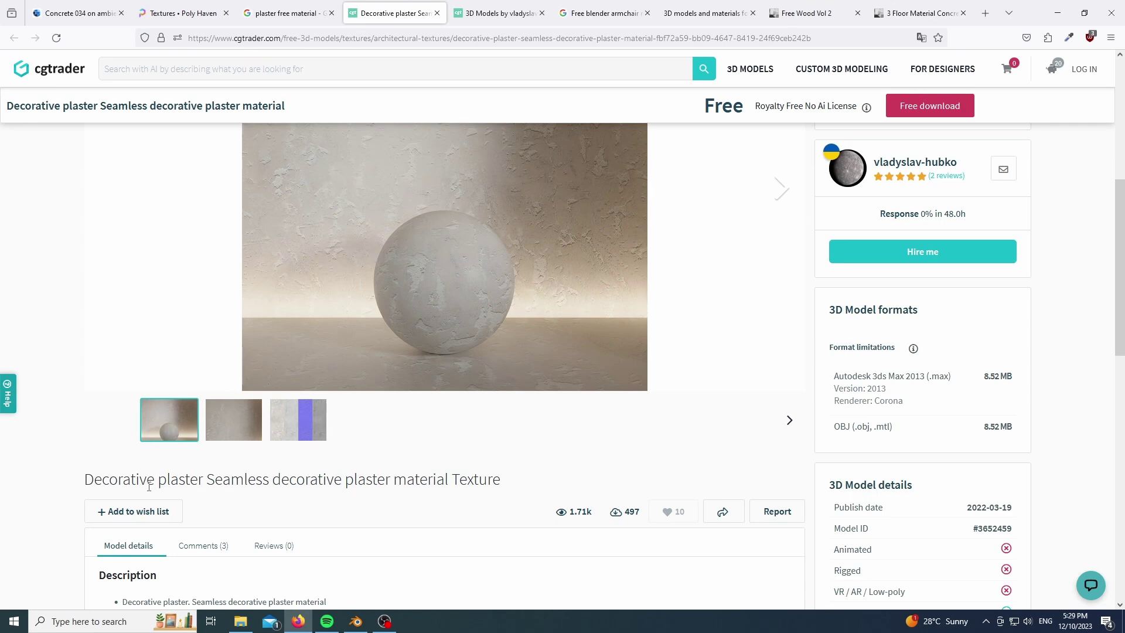
left_click(493, 474)
left_click(515, 3)
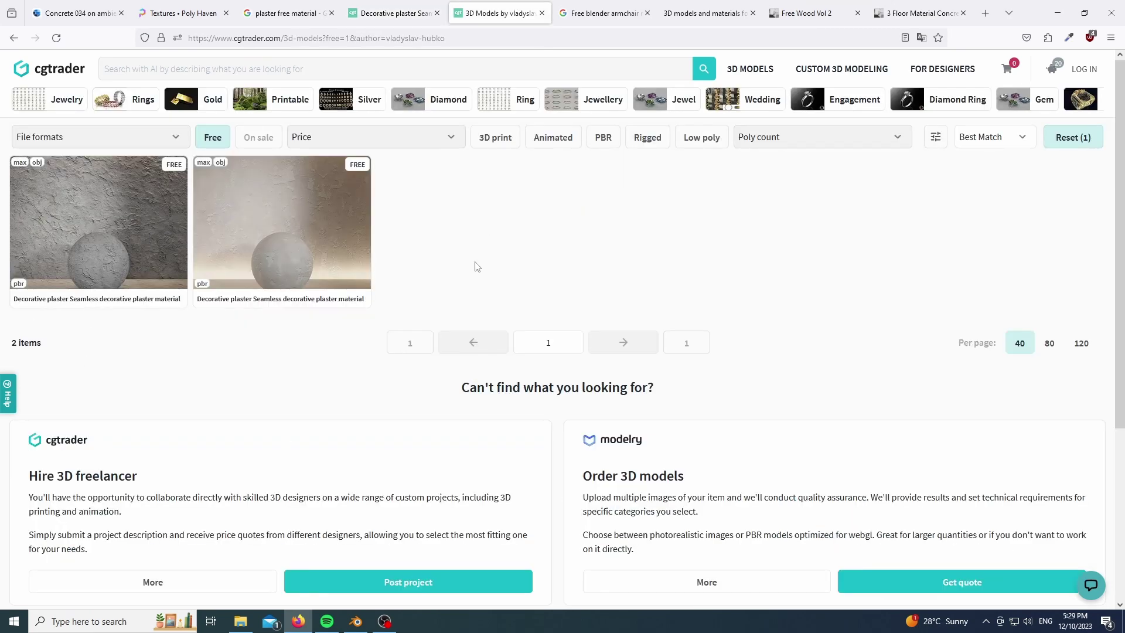
- Review the plaster free material image search, Poly Haven's textures and ambientCG's Concrete 034 page, and return to Blender
left_click(284, 7)
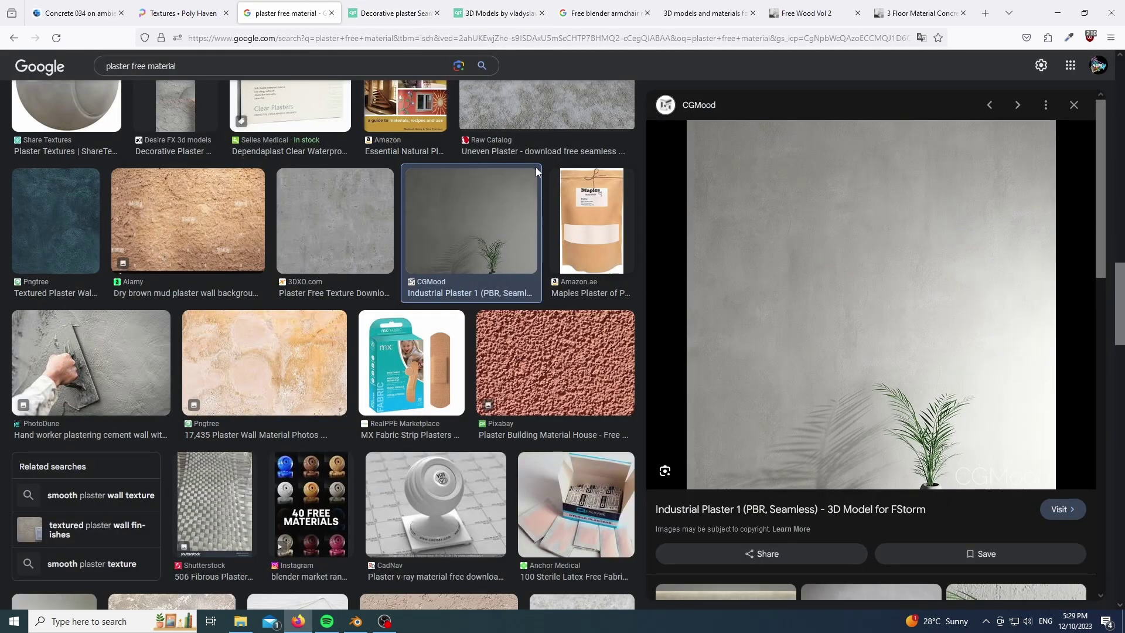
scroll(381, 237, "up", 4)
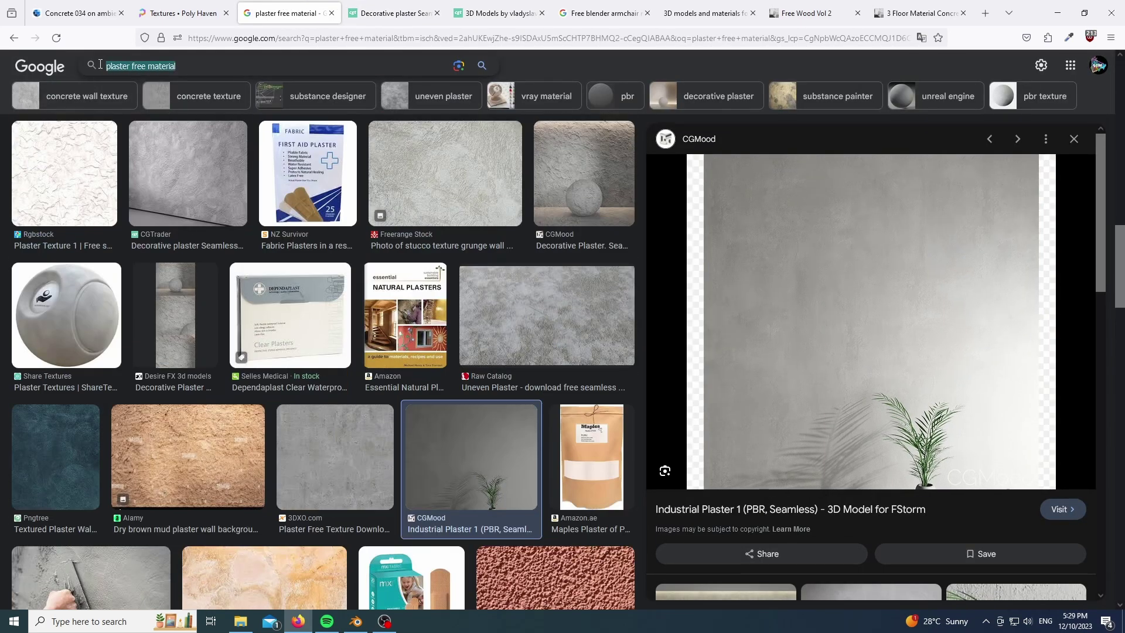
left_click(192, 6)
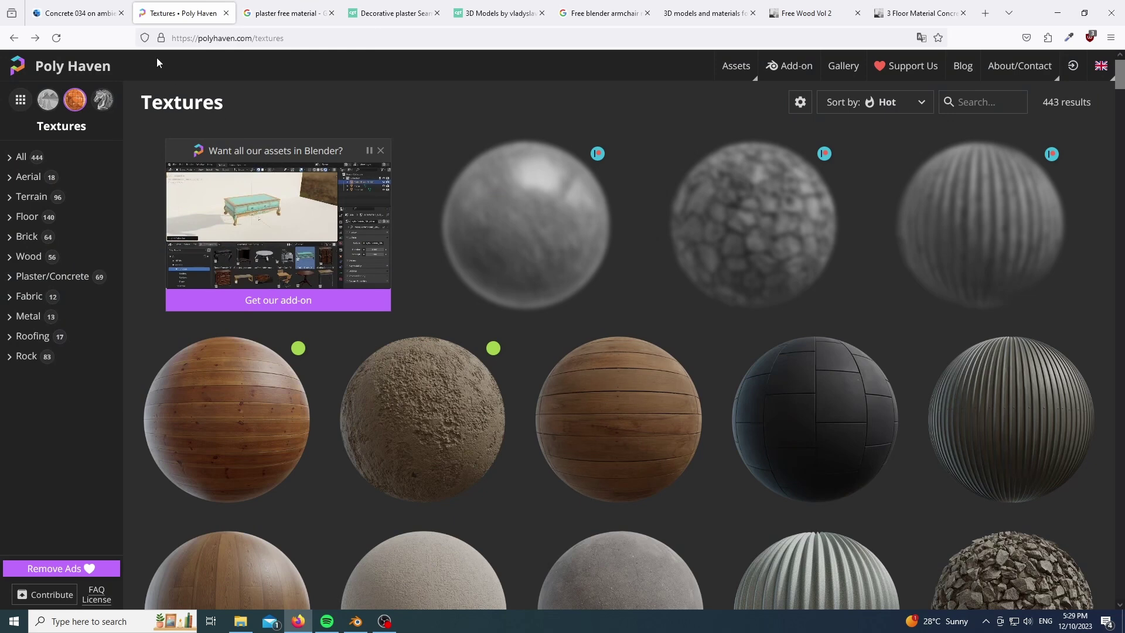
left_click(79, 11)
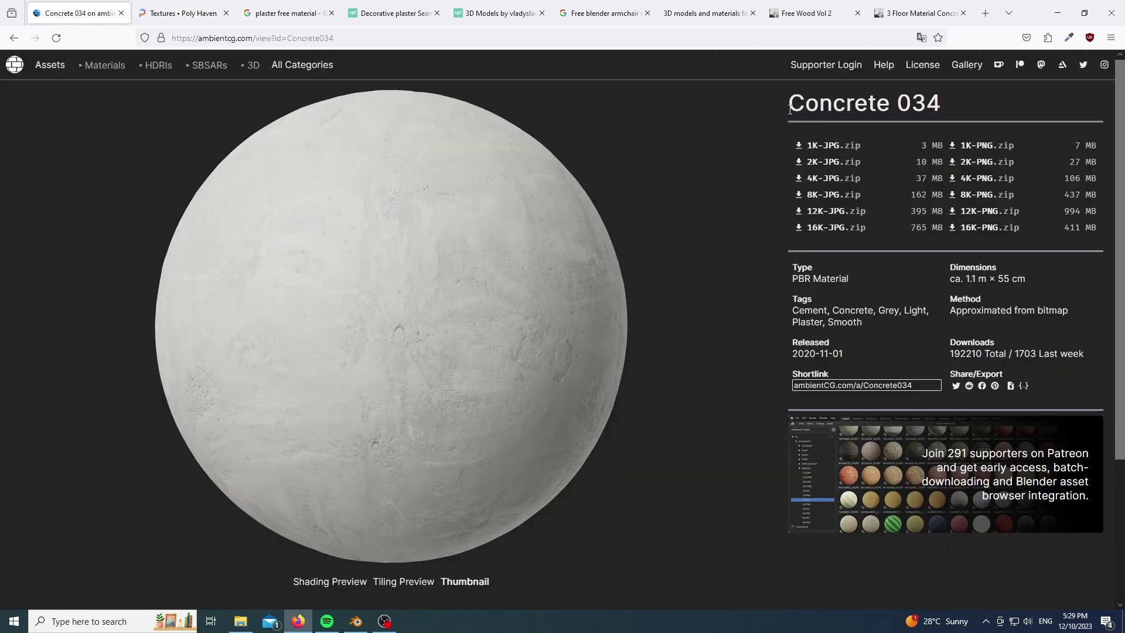
left_click_drag(790, 108, 950, 111)
left_click(928, 102)
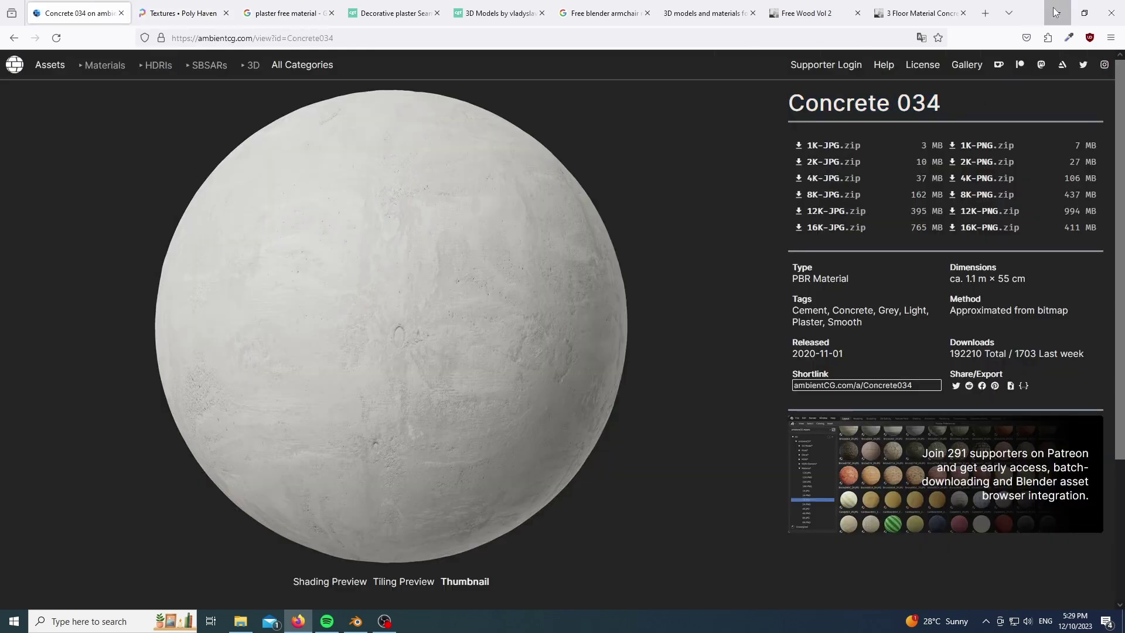
left_click(1056, 12)
- Connect Plaster 15 to Base Color and Plaster 15 RG to Roughness, setting the RG texture's color space to Non-Color
scroll(231, 371, "up", 4)
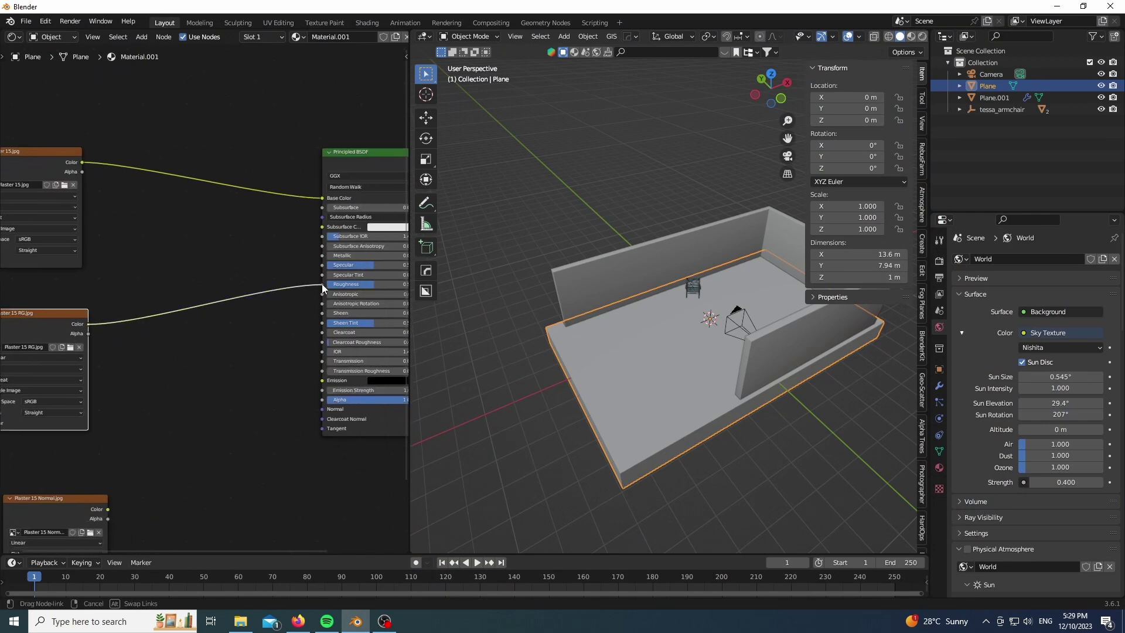
left_click_drag(322, 284, 322, 284)
middle_click_drag(176, 441, 174, 340)
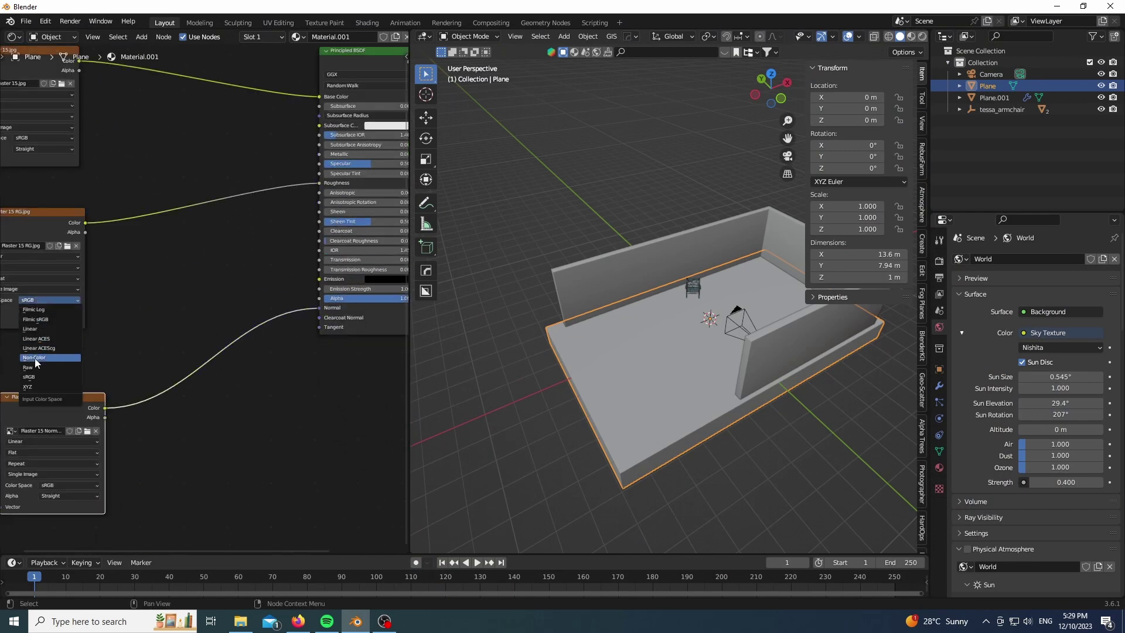
left_click(61, 542)
- Insert a Normal Map node between the Plaster 15 Normal texture and the Principled BSDF's Normal input
left_click_drag(75, 397, 12, 400)
key("shift+a")
left_click(187, 367)
type("nor")
left_click(229, 400)
left_click(130, 353)
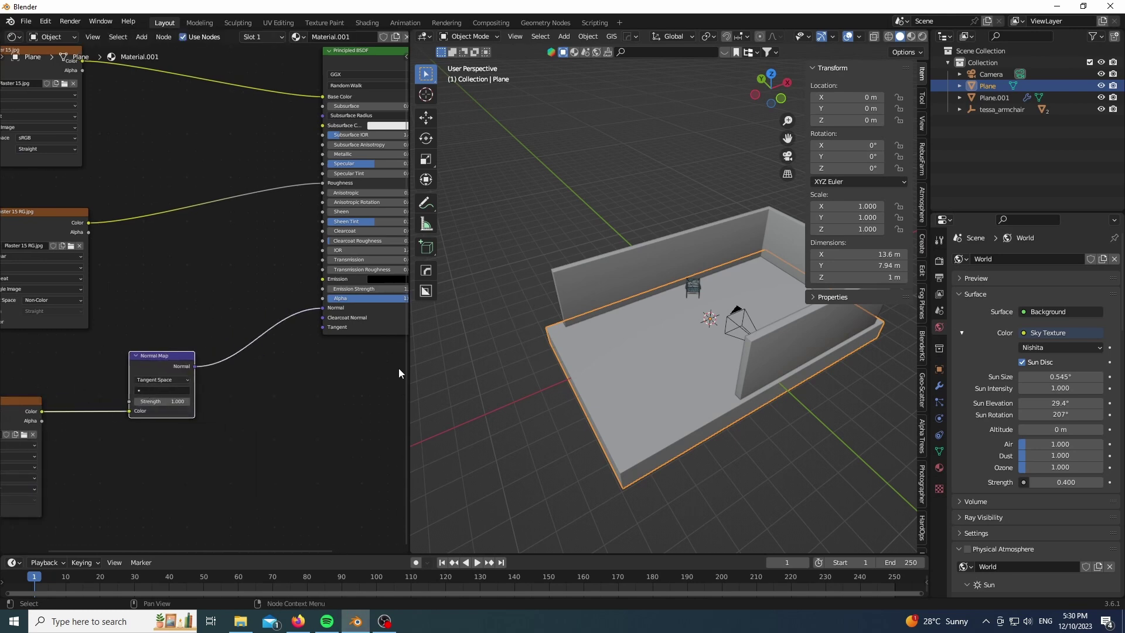
- Show the 3D viewport in material preview and unwrap the floor mesh with Cube Projection
scroll(630, 412, "up", 3)
key("z")
scroll(761, 304, "up", 2)
scroll(760, 304, "down", 2)
key("Tab")
key("u")
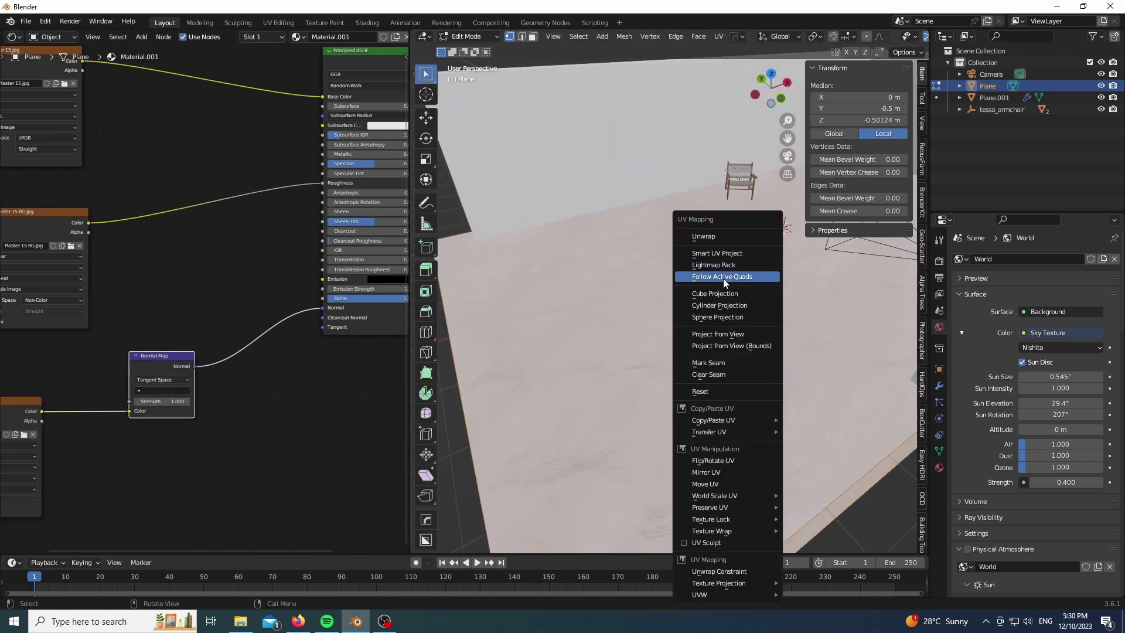
left_click(723, 279)
- Split the Shader Editor horizontally and turn the upper area into a UV Editor
left_click_drag(2, 44, 18, 250)
left_click(13, 36)
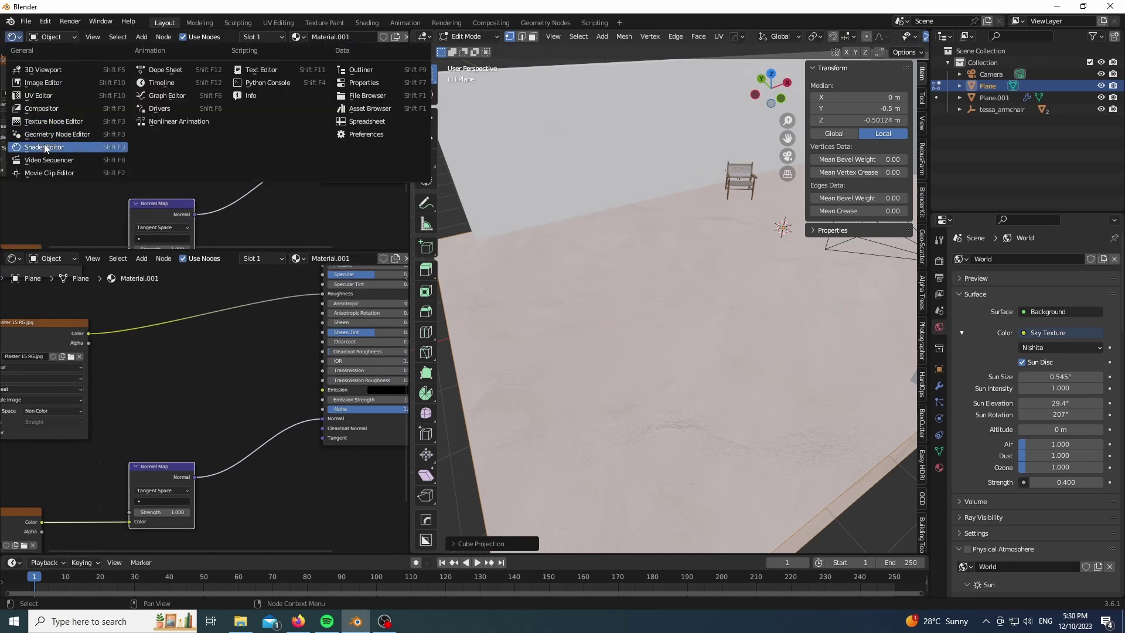
left_click(52, 96)
- Scale the floor's UVs by 5, look through the camera and leave Edit Mode
scroll(153, 116, "down", 8)
type("s5")
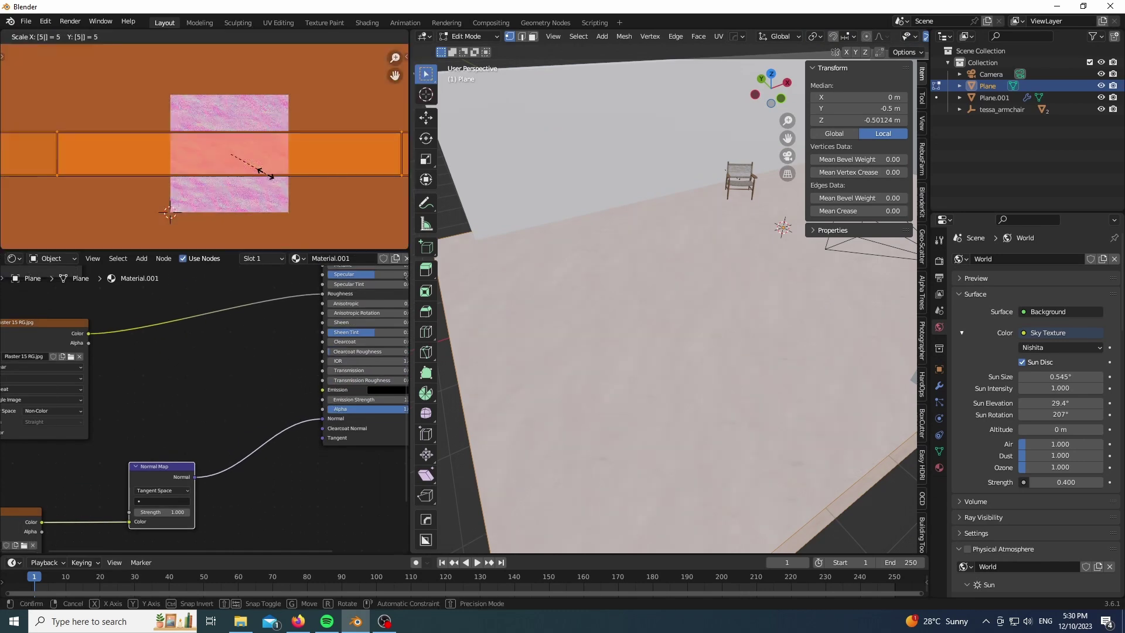
left_click(265, 178)
key("KP_0")
key("Tab")
key("Tab")
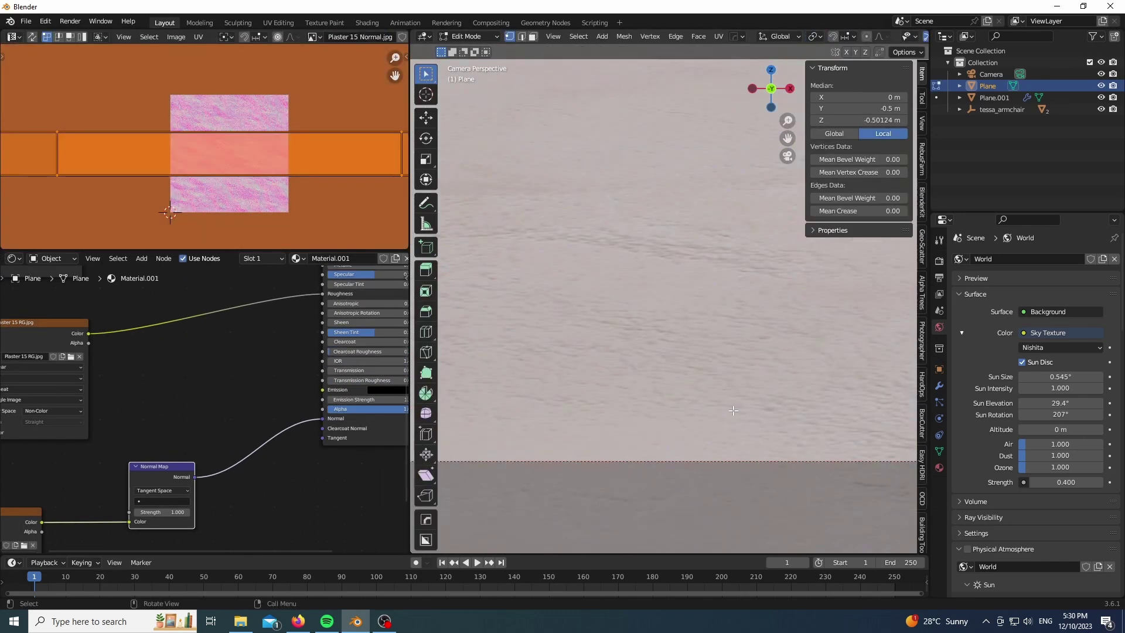
key("Tab")
- Check the floor's normals with the Face Orientation overlay, and hide the overlay again
left_click(859, 35)
left_click(797, 276)
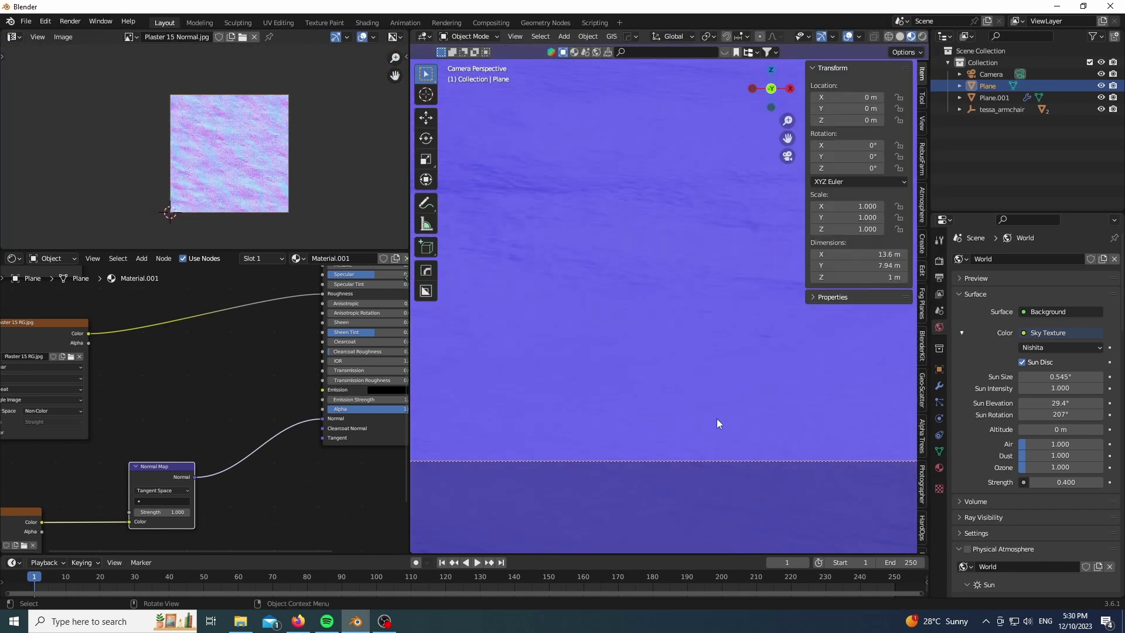
left_click(859, 36)
left_click(797, 273)
scroll(696, 402, "down", 9)
scroll(695, 402, "up", 2)
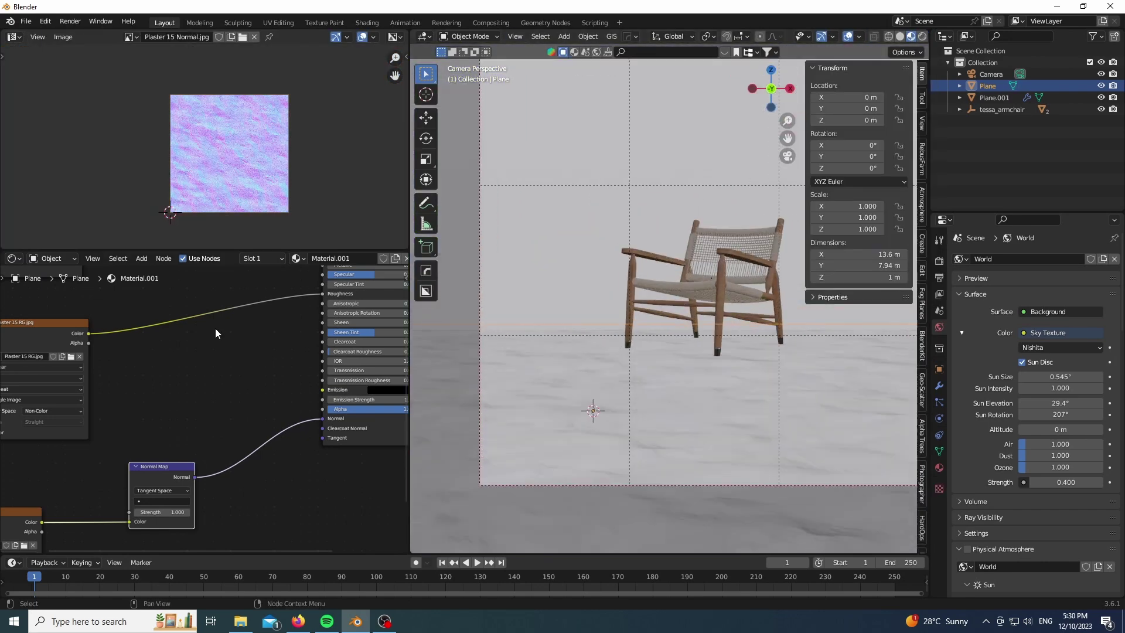
- Preview the Plaster 15.jpg texture alone on the floor, and switch the output back to the Principled BSDF
middle_click_drag(223, 293, 197, 431)
left_click(16, 353, "ctrl+shift")
scroll(663, 442, "up", 3)
scroll(663, 443, "down", 1)
left_click(335, 346, "ctrl+shift")
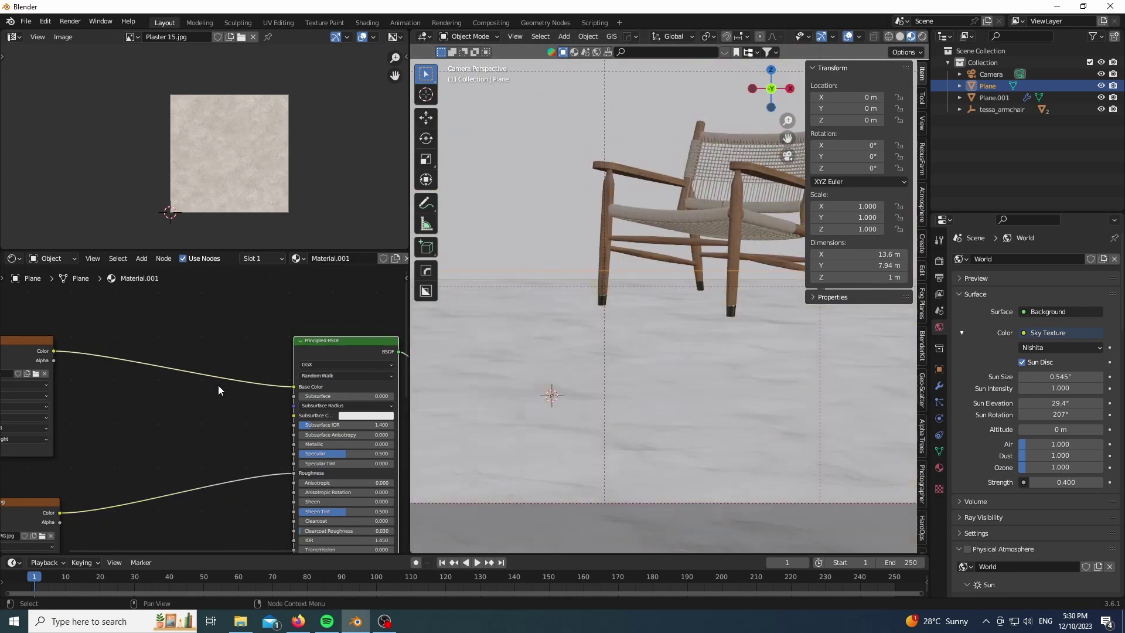
- Lower the Principled BSDF's Specular to about 0.3 and move the Plaster 15.jpg node farther from the shader
middle_click_drag(256, 459, 223, 371)
scroll(224, 372, "up", 2)
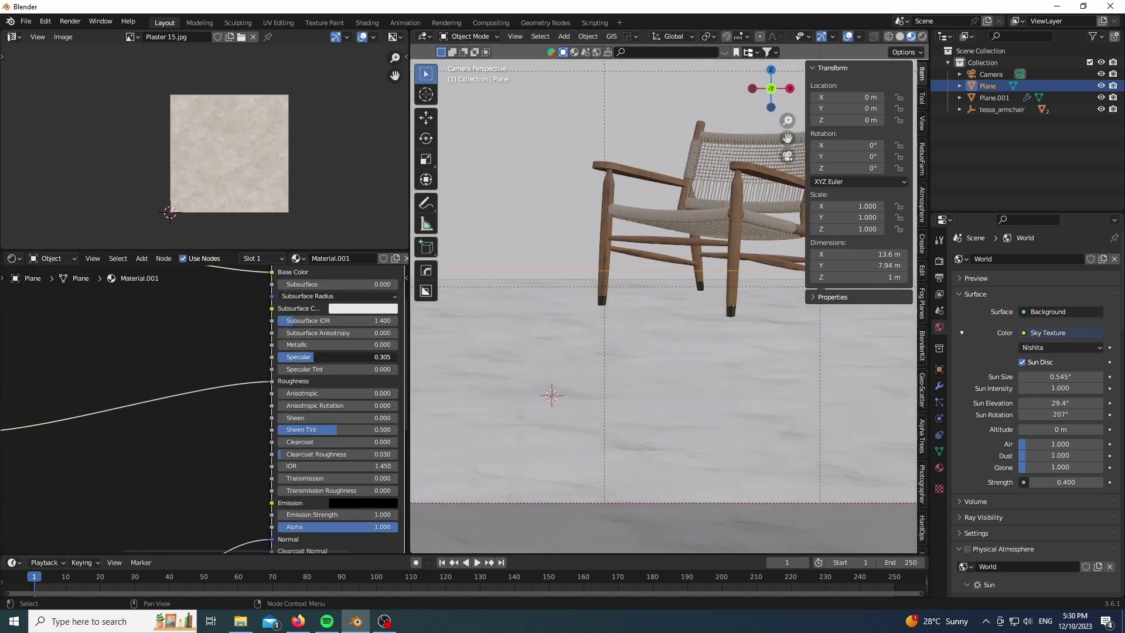
scroll(176, 345, "down", 10)
middle_click_drag(139, 338, 237, 460)
left_click_drag(146, 417, 31, 404)
scroll(178, 394, "down", 1)
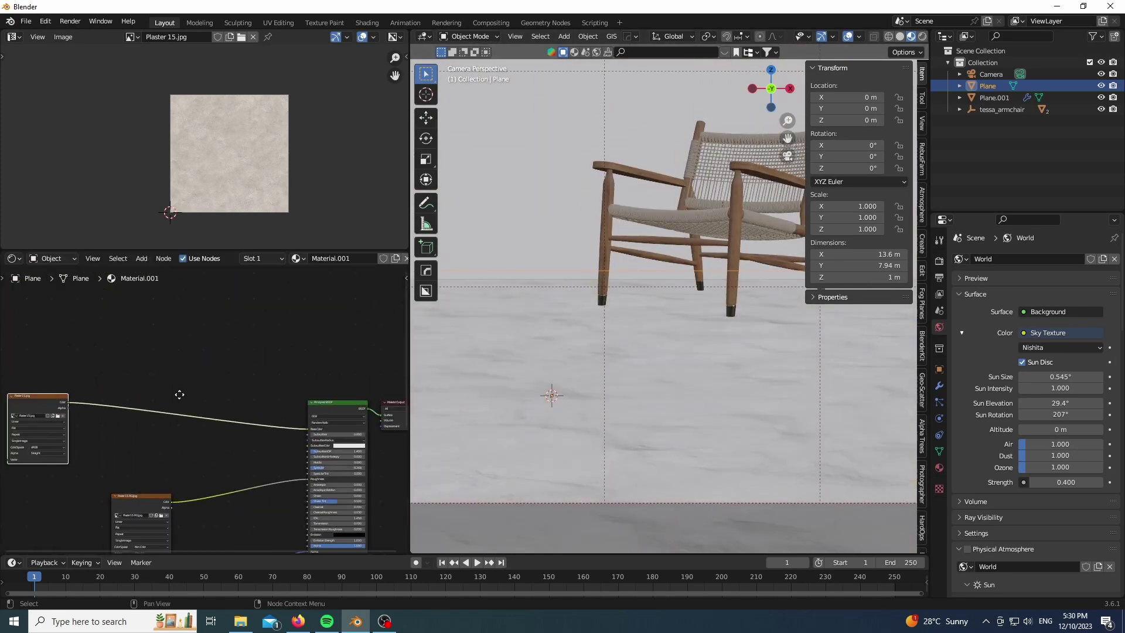
middle_click_drag(178, 395, 239, 434)
- Show the camera view in rendered shading and hide the 3D viewport's sidebar
key("z")
left_click(609, 397)
key("n")
scroll(686, 450, "down", 4)
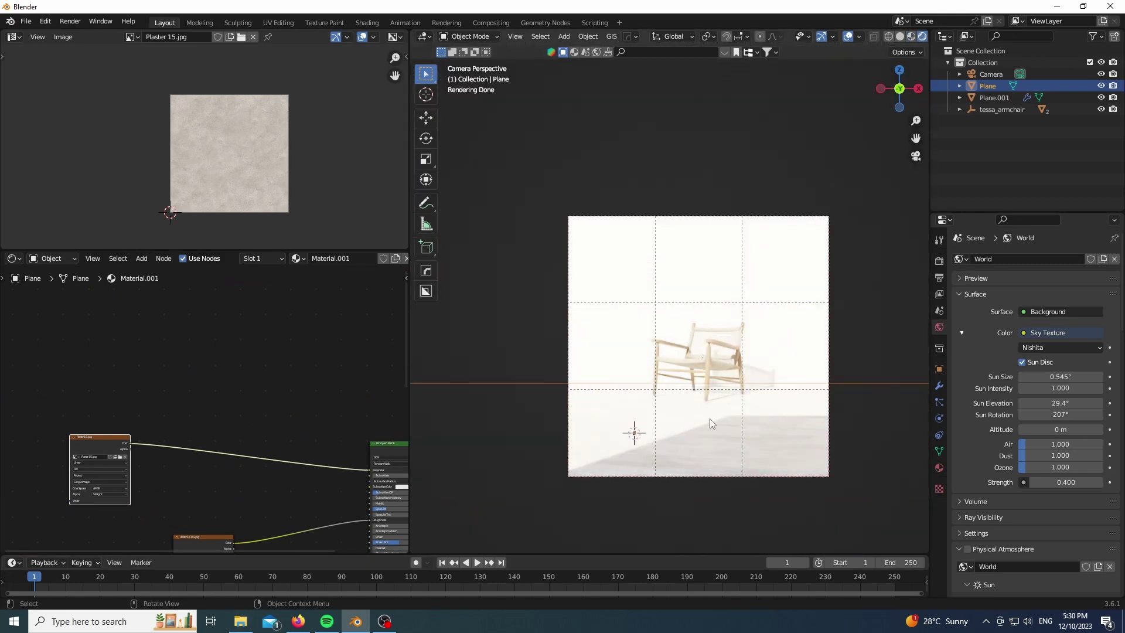
scroll(709, 418, "up", 3)
- Bring bonus - wall.jpg from the Textures folder into the floor material as an image texture node
left_click(241, 620)
scroll(313, 227, "down", 2)
scroll(313, 226, "up", 2)
left_click(332, 234)
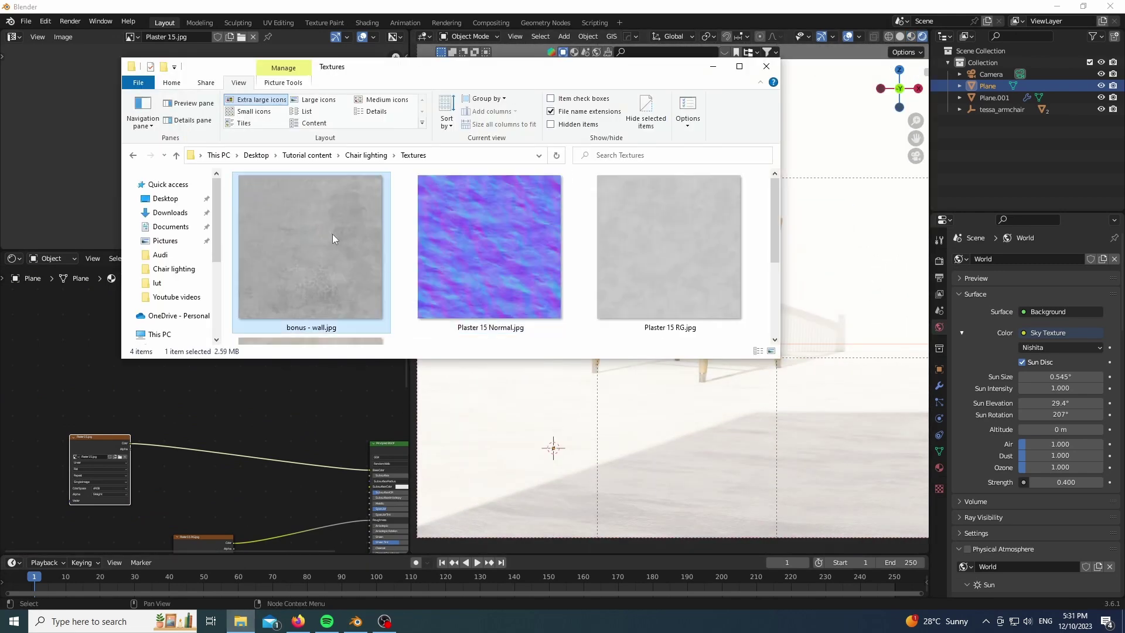
left_click_drag(90, 382, 122, 294)
- Open Plaster 15.jpg from disk again in the floor's existing Plaster 15 image texture node
scroll(85, 509, "up", 7)
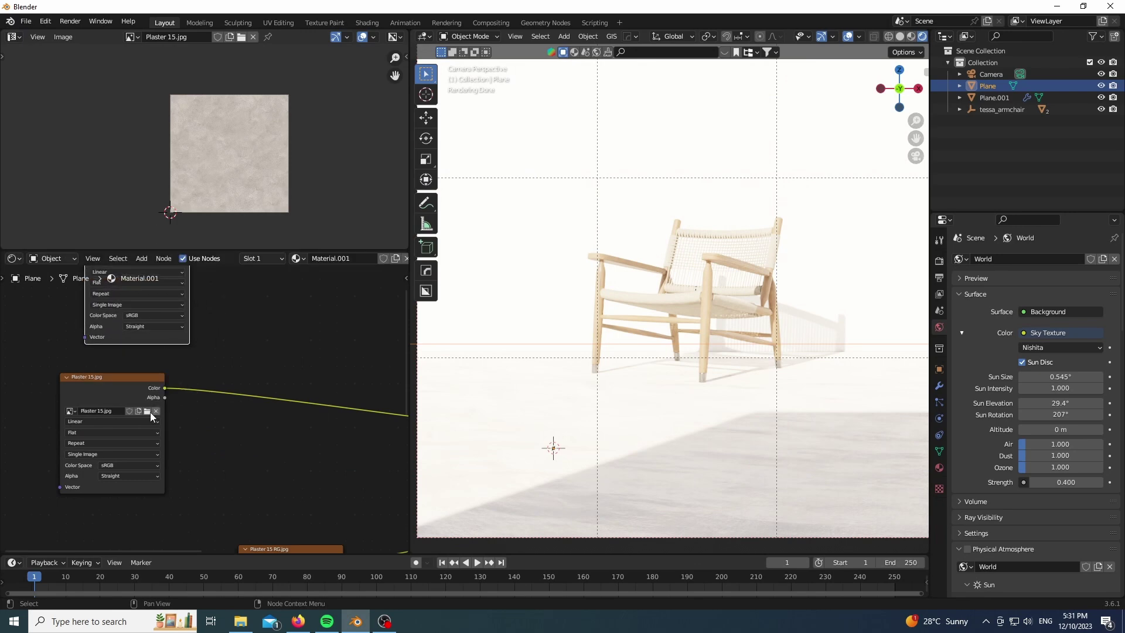
left_click(148, 412)
double_click(514, 212)
scroll(259, 369, "down", 3)
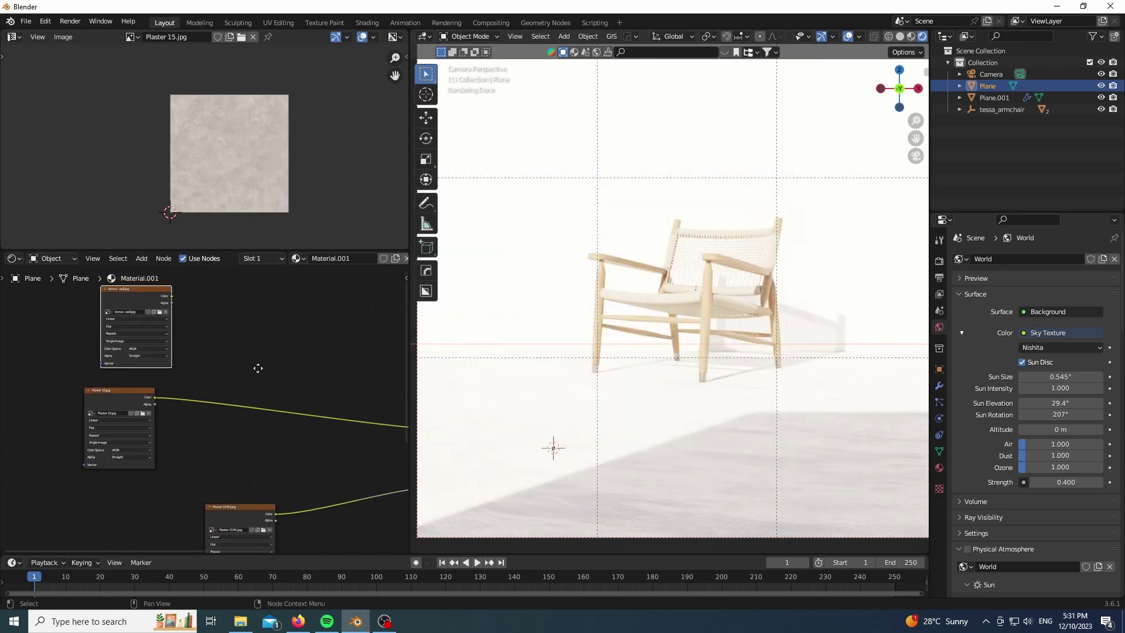
- Insert a Mix Color node between Plaster 15.jpg and Base Color, and connect bonus - wall.jpg to its B input
key("shift+a")
type("mix")
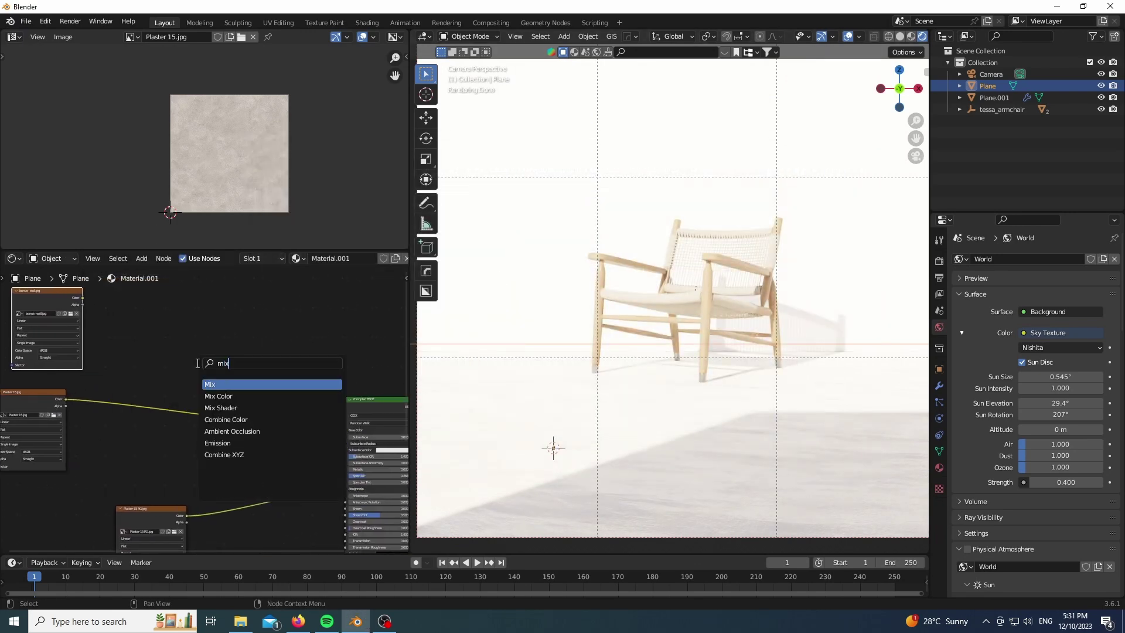
left_click(223, 396)
left_click_drag(82, 297, 181, 439)
- Set the Mix Color node's blending mode to Multiply
scroll(180, 439, "up", 3)
left_click(229, 394)
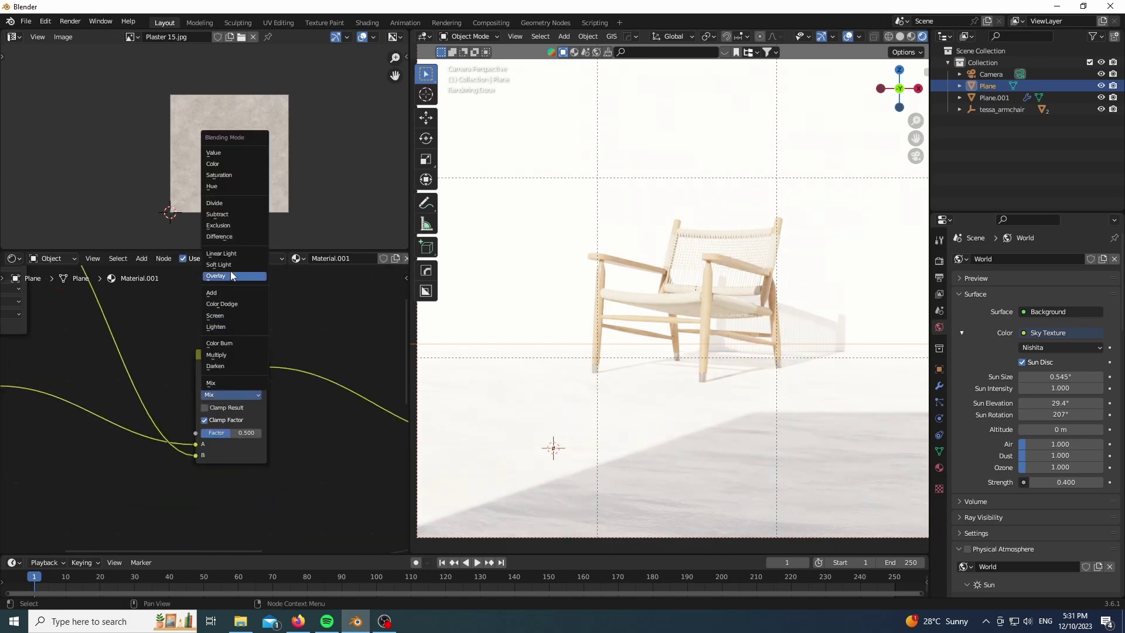
left_click(224, 354)
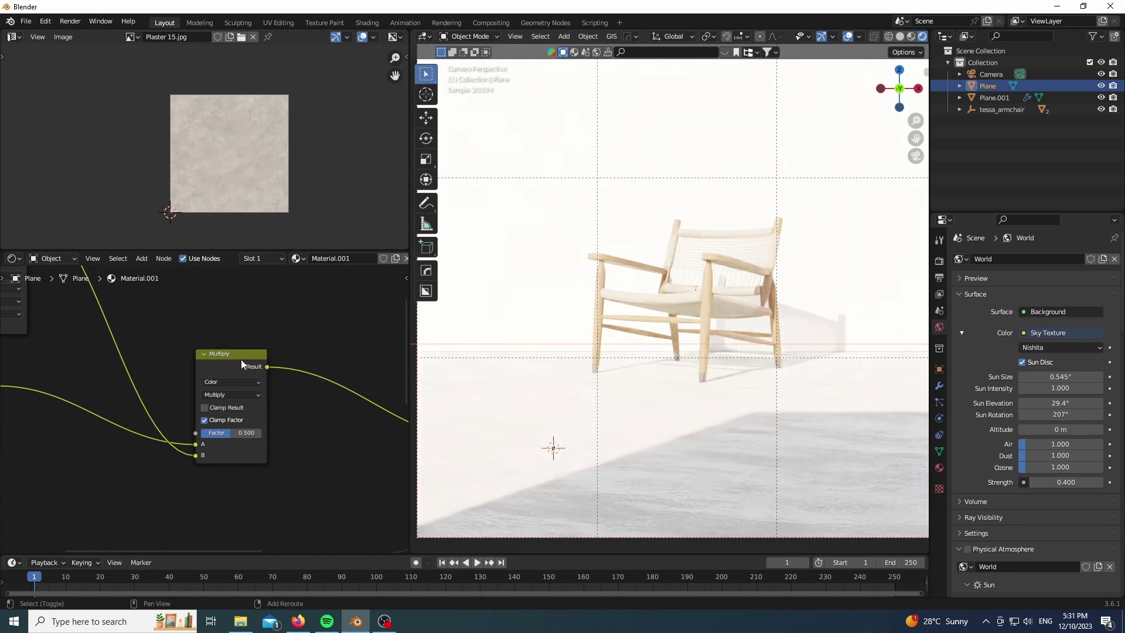
- Preview the Multiply result on the floor and compare it with bonus - wall.jpg alone
scroll(245, 363, "up", 2)
left_click_drag(195, 431, 147, 438)
right_click(147, 437)
scroll(80, 392, "down", 3)
middle_click_drag(80, 392, 310, 513)
left_click(158, 350)
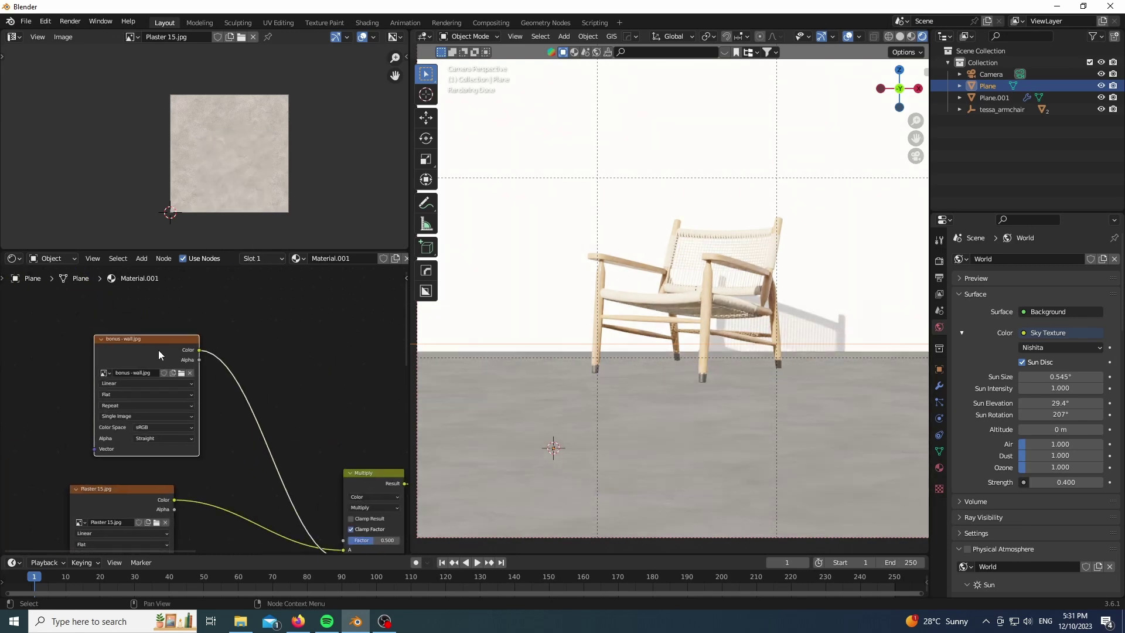
left_click(159, 350, "shift")
left_click(159, 350, "ctrl+shift")
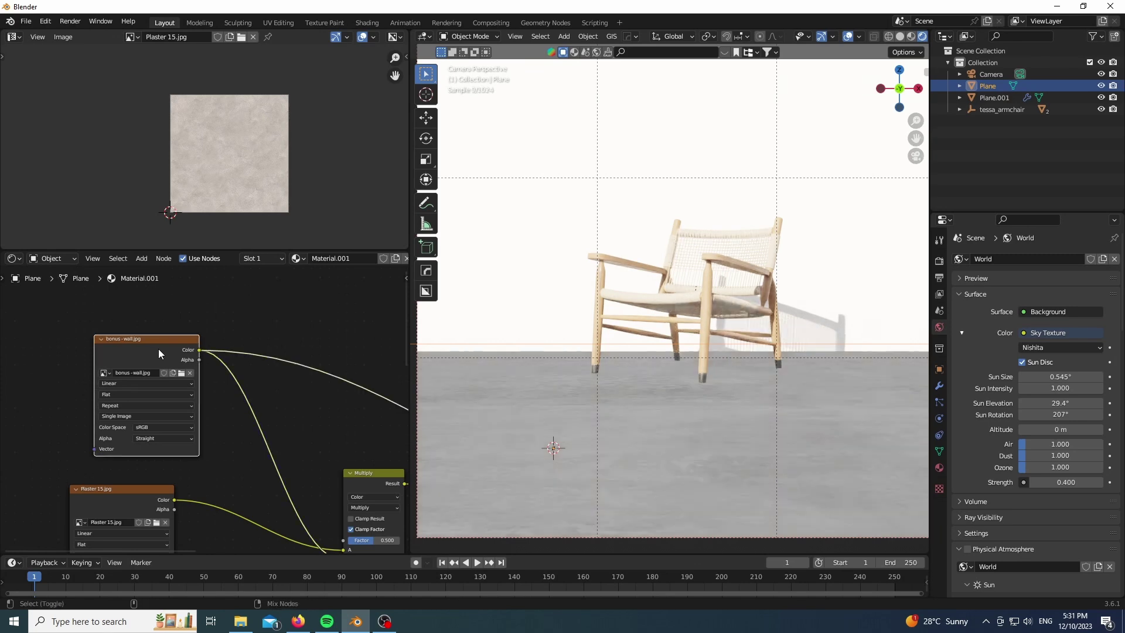
- Examine the bonus - wall.jpg texture up close and switch the floor preview to the Multiply node's result
scroll(582, 500, "up", 2)
scroll(582, 500, "up", 5)
middle_click_drag(278, 418, 177, 297)
scroll(304, 353, "up", 4)
left_click(274, 356, "ctrl+shift")
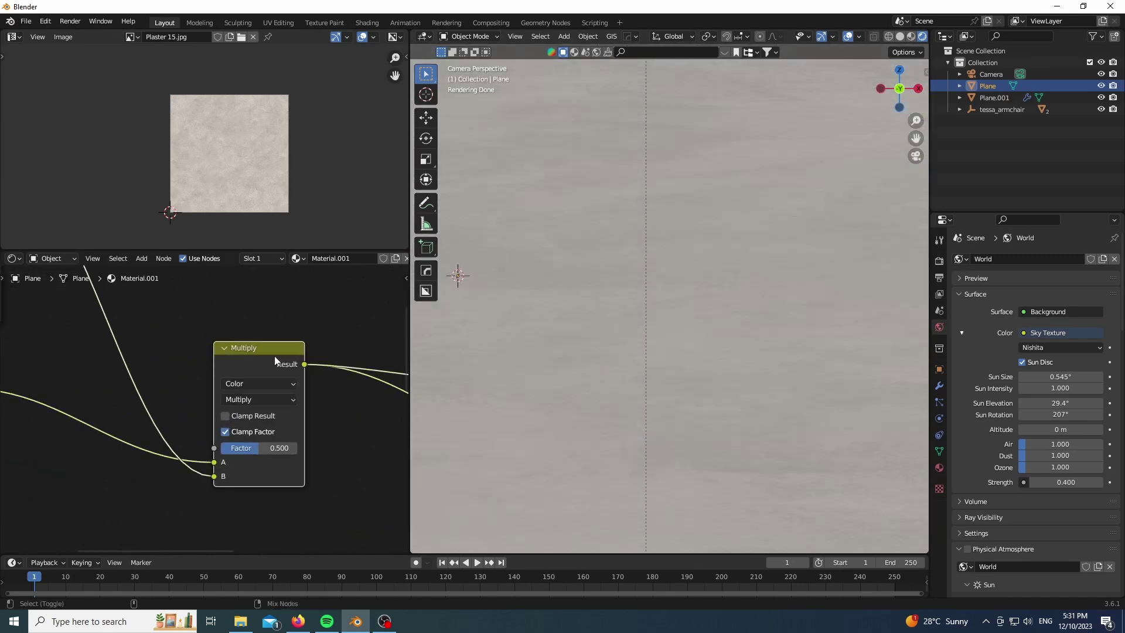
- Raise the Multiply node's factor to about 0.65 while previewing it on the floor
scroll(173, 311, "down", 7)
scroll(174, 311, "down", 3)
middle_click_drag(300, 308, 218, 360)
scroll(677, 374, "down", 7)
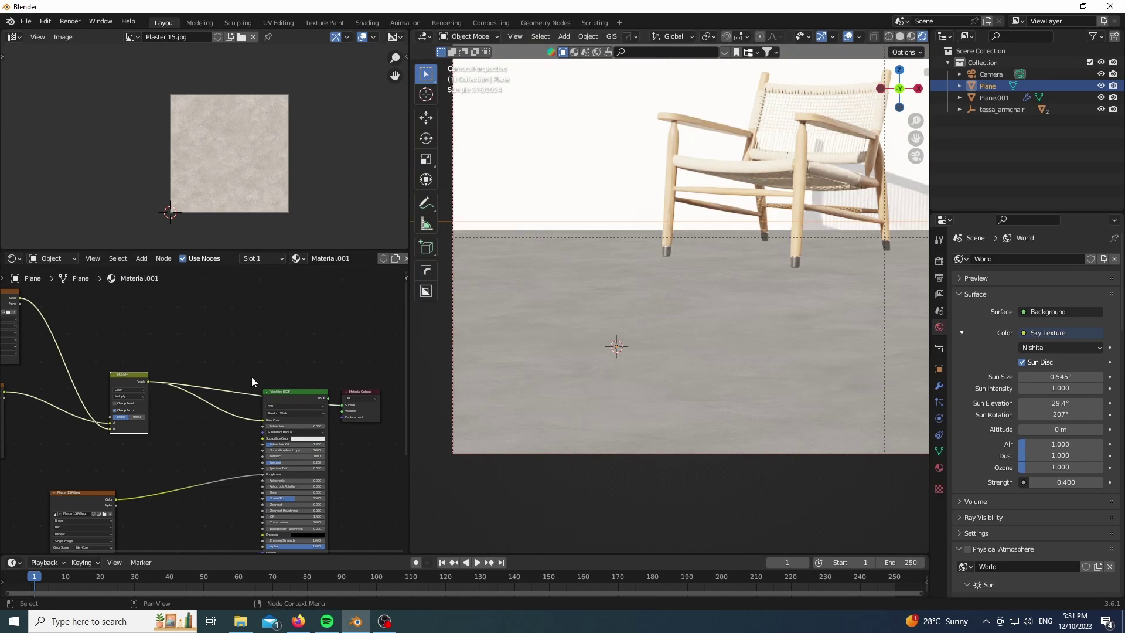
scroll(187, 371, "up", 8)
left_click_drag(101, 462, 110, 463)
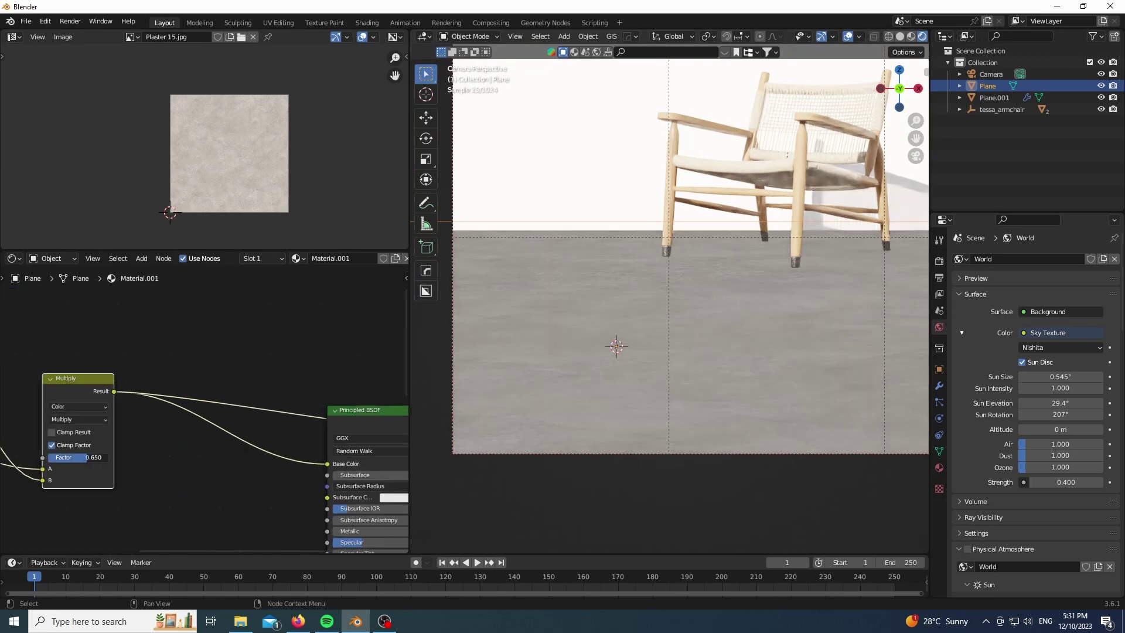
- Insert a Mix Color node between the Multiply node's result and the Principled BSDF's base color
scroll(305, 367, "down", 2)
middle_click_drag(304, 367, 356, 347)
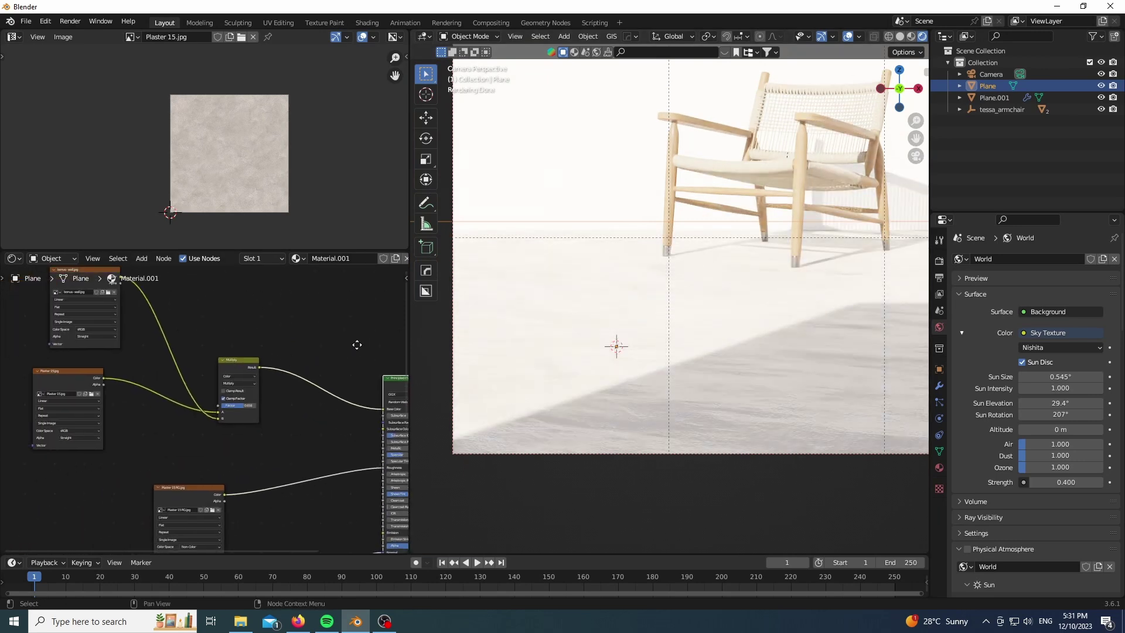
left_click_drag(265, 363, 215, 359)
key("shift+a")
mouse_move(279, 339)
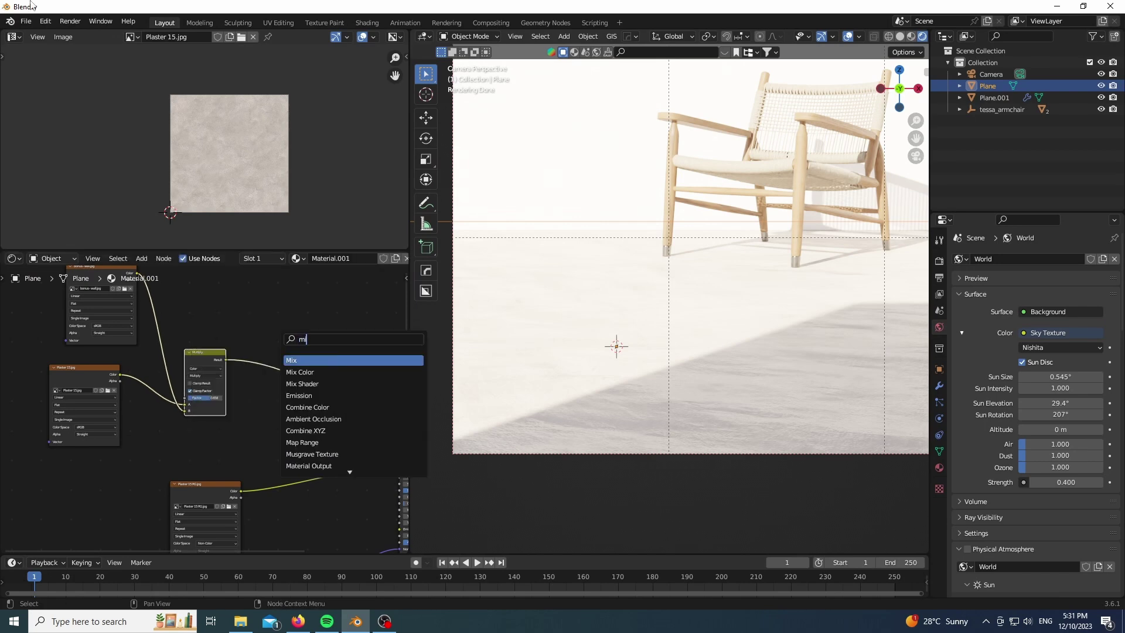
type("mix")
left_click(303, 371)
left_click(251, 386)
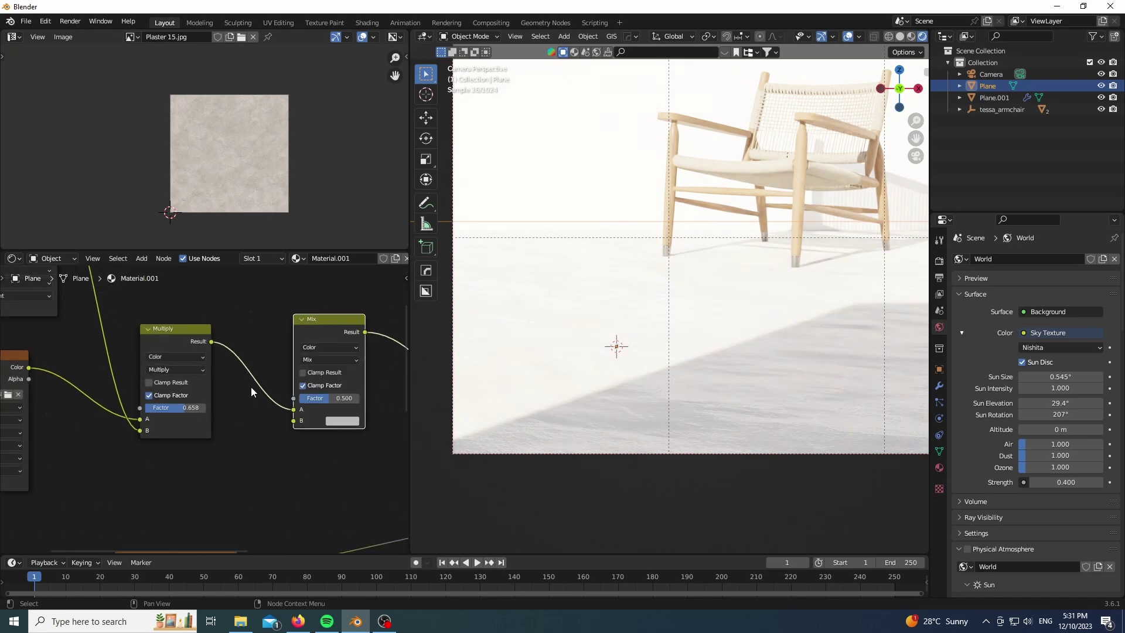
- Set the new Mix Color node's blending mode to Overlay with a light pinkish-beige B color, and preview its result on the floor
scroll(250, 386, "up", 5)
left_click(276, 337)
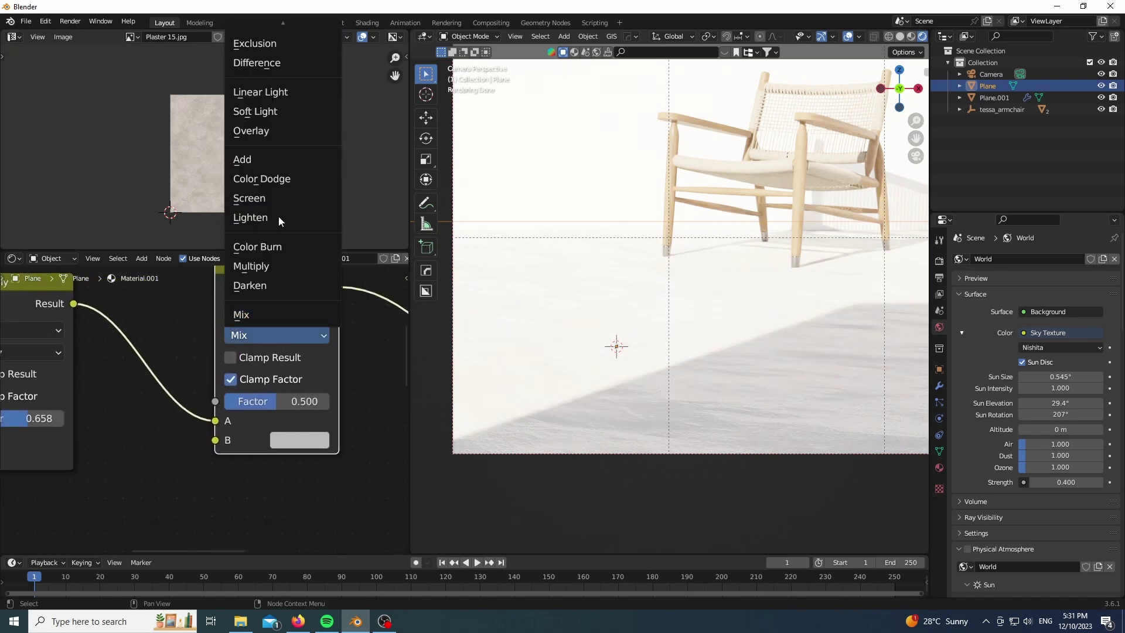
key("Return")
left_click(298, 439)
left_click(420, 362)
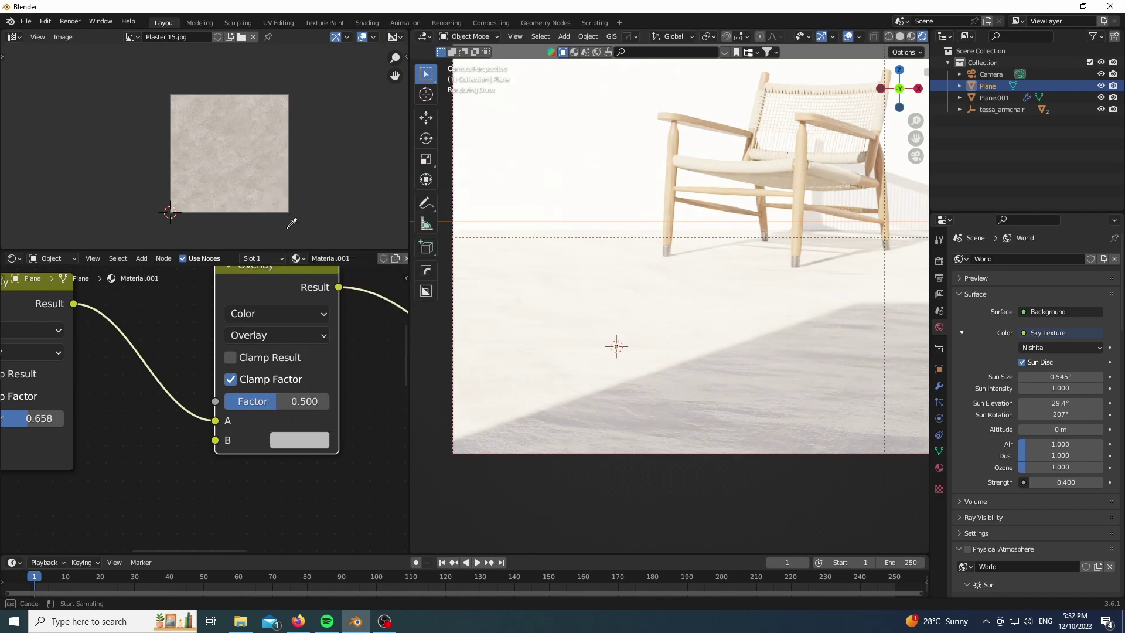
left_click(292, 446)
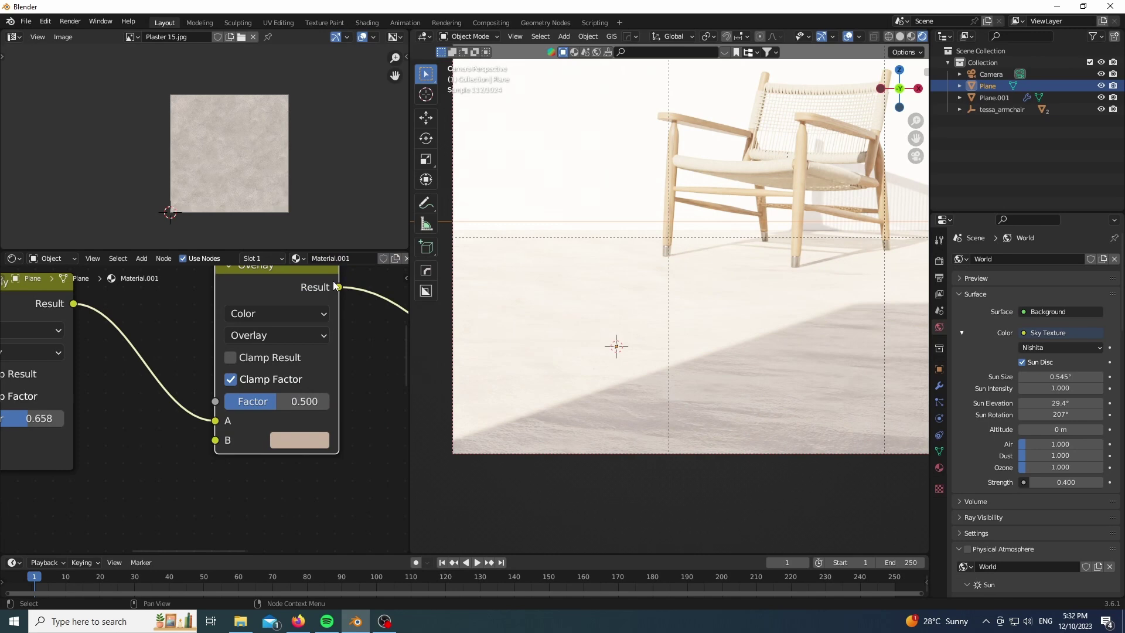
middle_click_drag(96, 288, 143, 328)
left_click(336, 322)
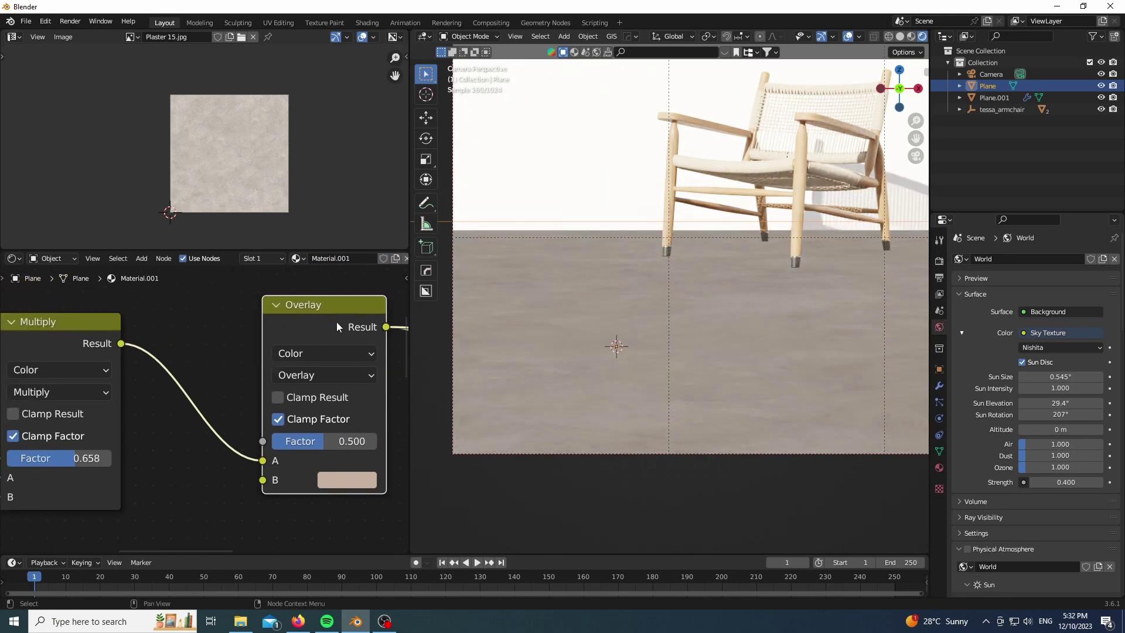
scroll(600, 410, "down", 4)
scroll(185, 316, "down", 5)
- Insert a Mix Color node set to Multiply between Plaster 15 RG.jpg and the roughness input, feeding bonus - wall.jpg into B
middle_click_drag(162, 360, 139, 307)
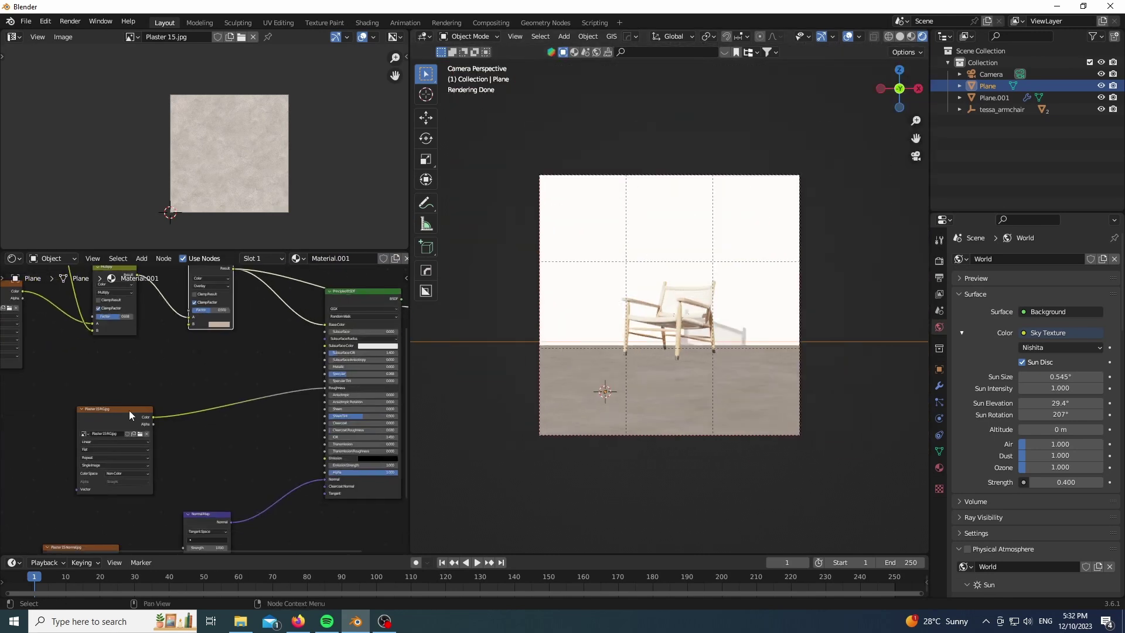
left_click_drag(129, 410, 44, 436)
left_click(232, 402)
type("m")
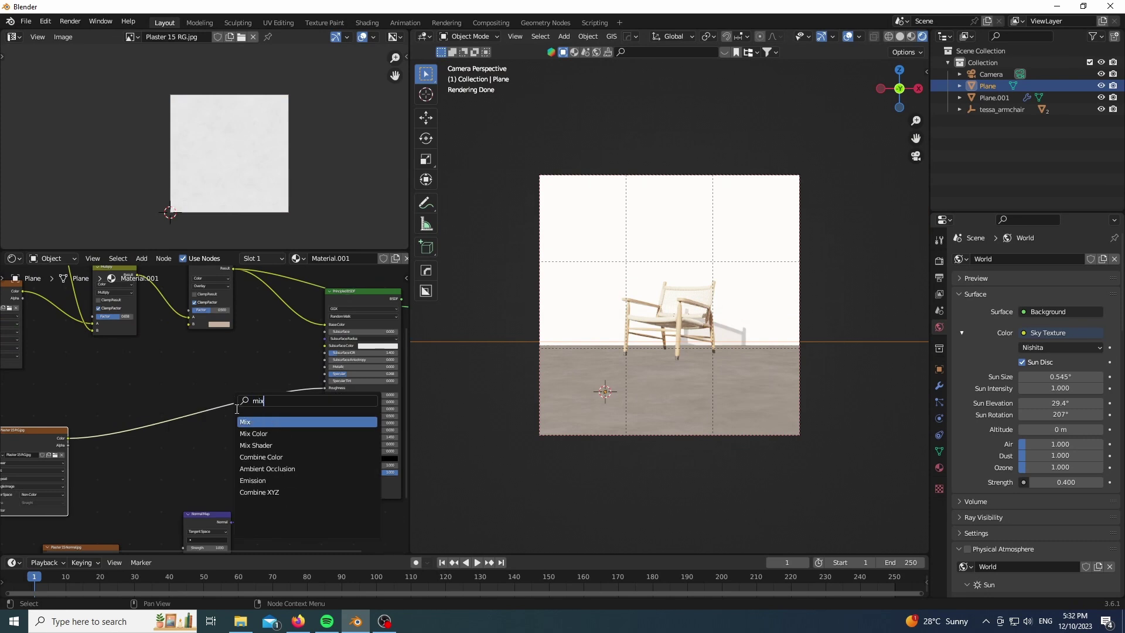
type("ix")
left_click(245, 422)
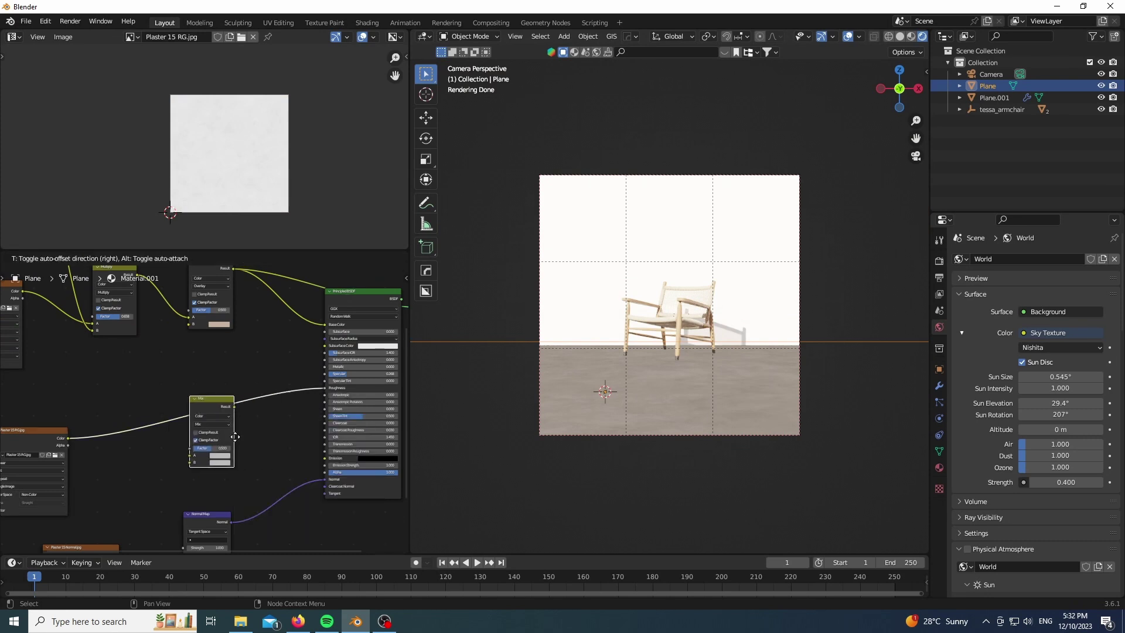
left_click(177, 414)
left_click(174, 412)
left_click(181, 436)
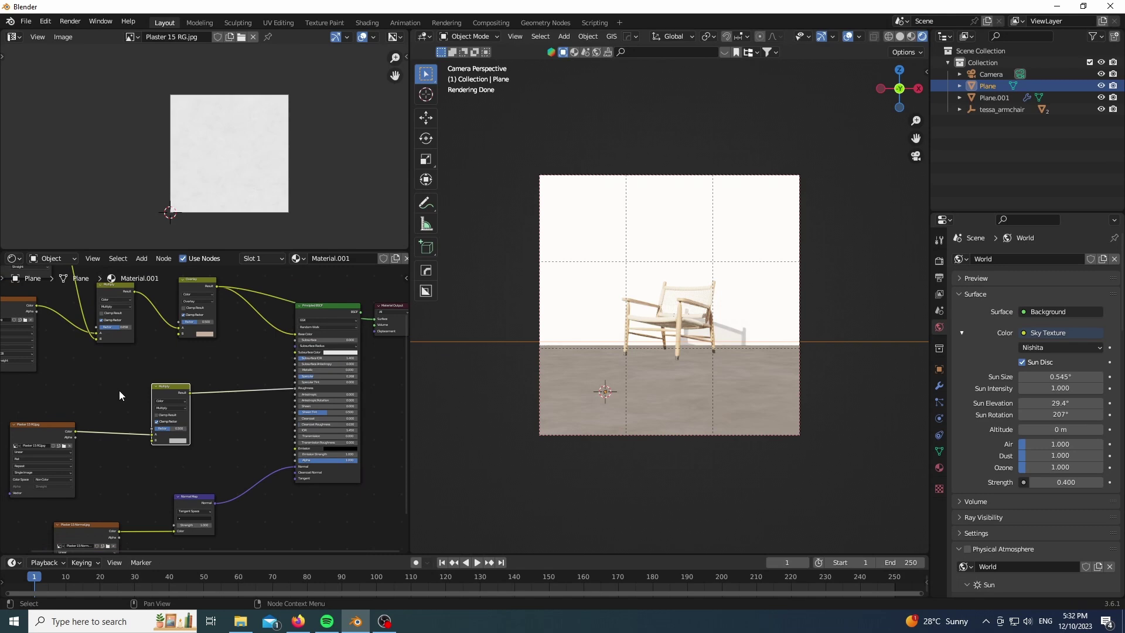
scroll(118, 390, "down", 2)
left_click_drag(127, 293, 120, 289)
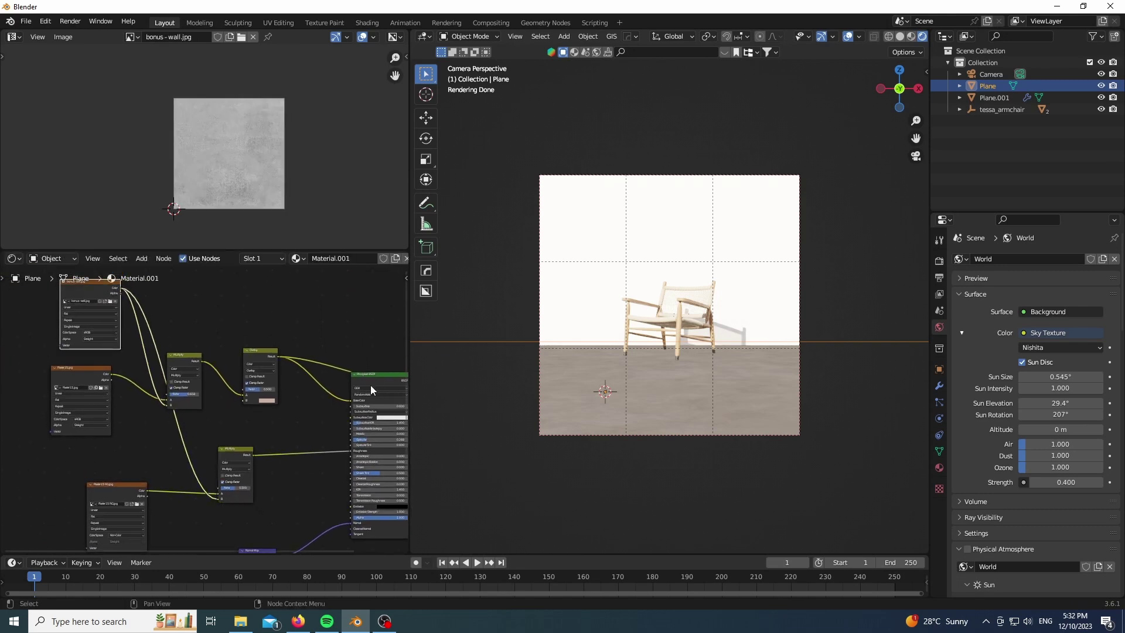
- Lower the floor material's Normal Map strength to about 0.1
scroll(669, 434, "up", 6)
scroll(293, 431, "up", 3)
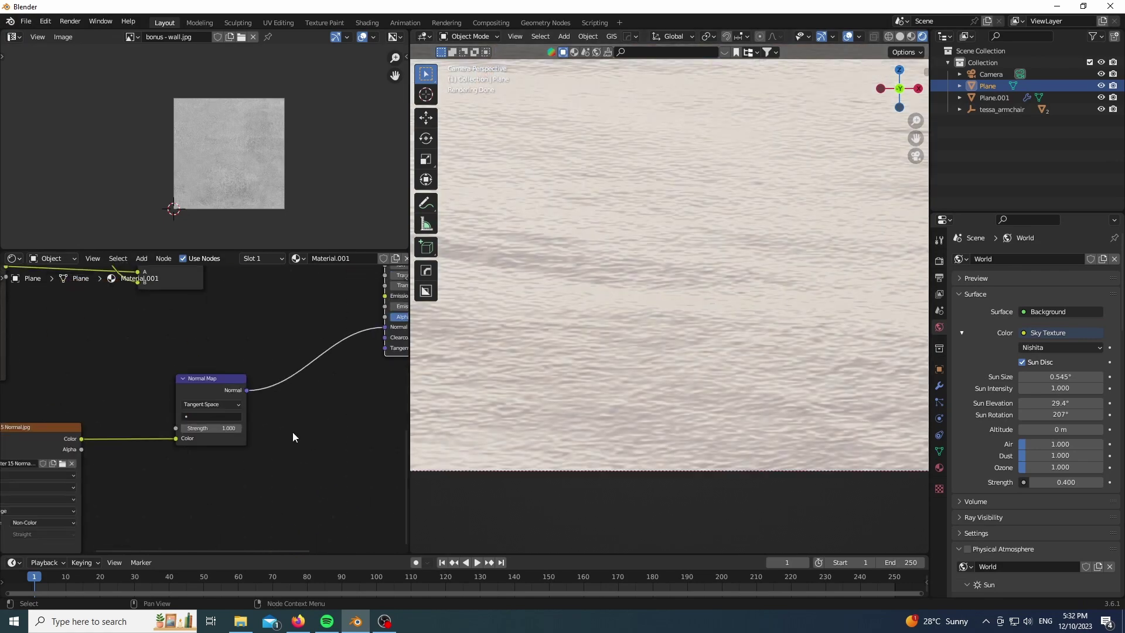
scroll(291, 433, "up", 3)
left_click_drag(167, 425, 116, 426)
scroll(274, 414, "down", 5)
middle_click_drag(250, 458, 258, 445)
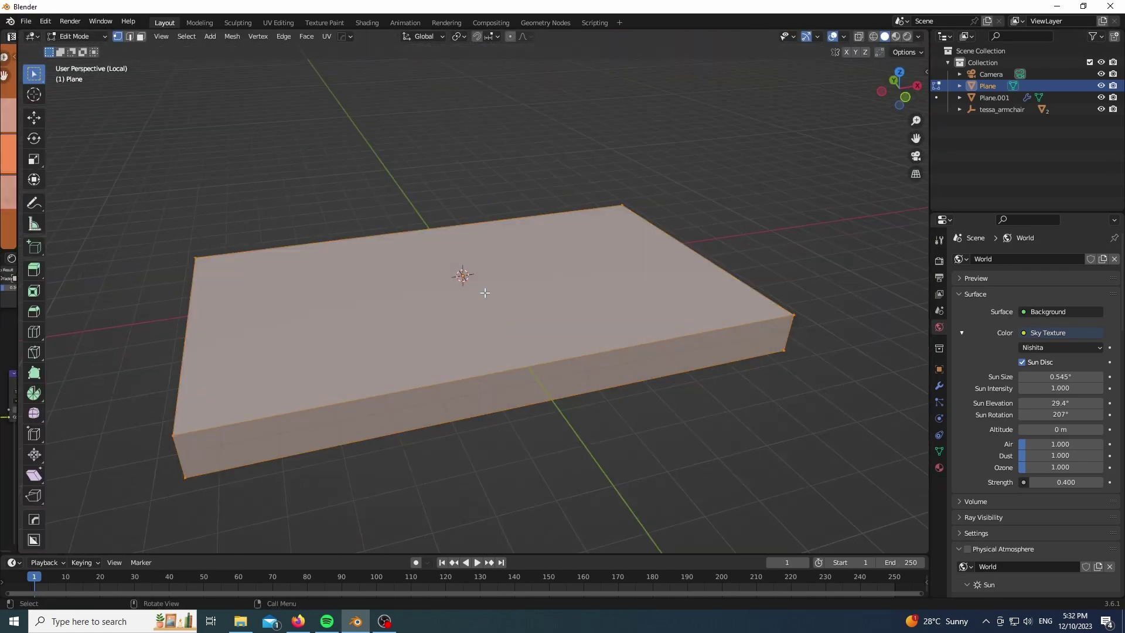
- Divide the isolated floor slab with 14 loop cuts along its length and a second set of loop cuts across its width
key("ctrl+r")
scroll(485, 292, "up", 7)
left_click(494, 345)
right_click(495, 345)
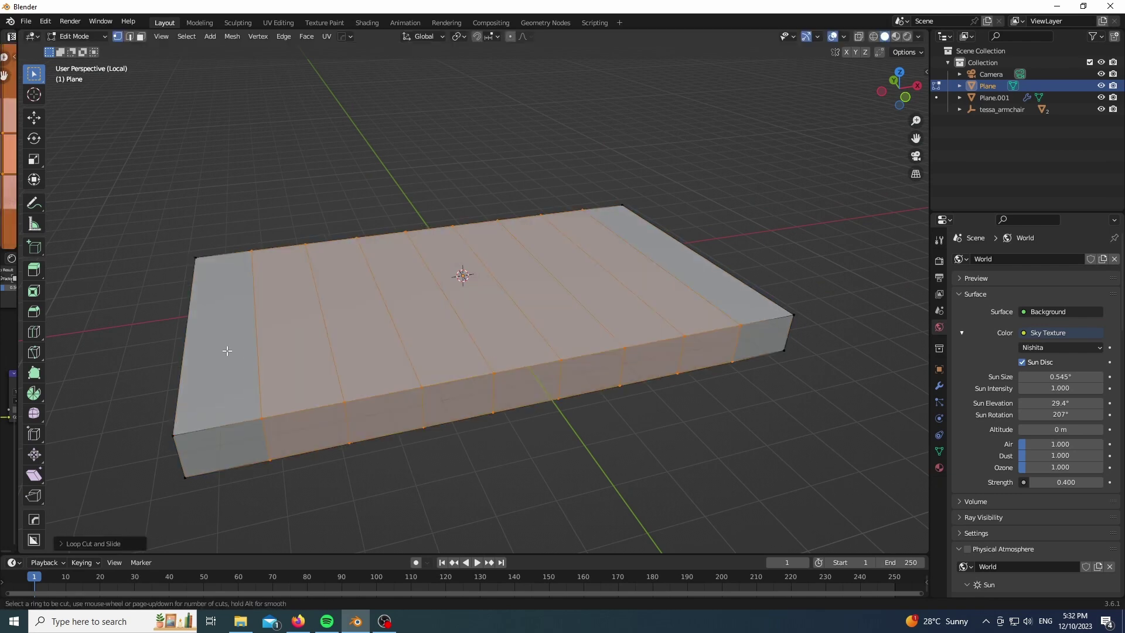
left_click(60, 544)
key("ctrl+r")
scroll(220, 334, "up", 6)
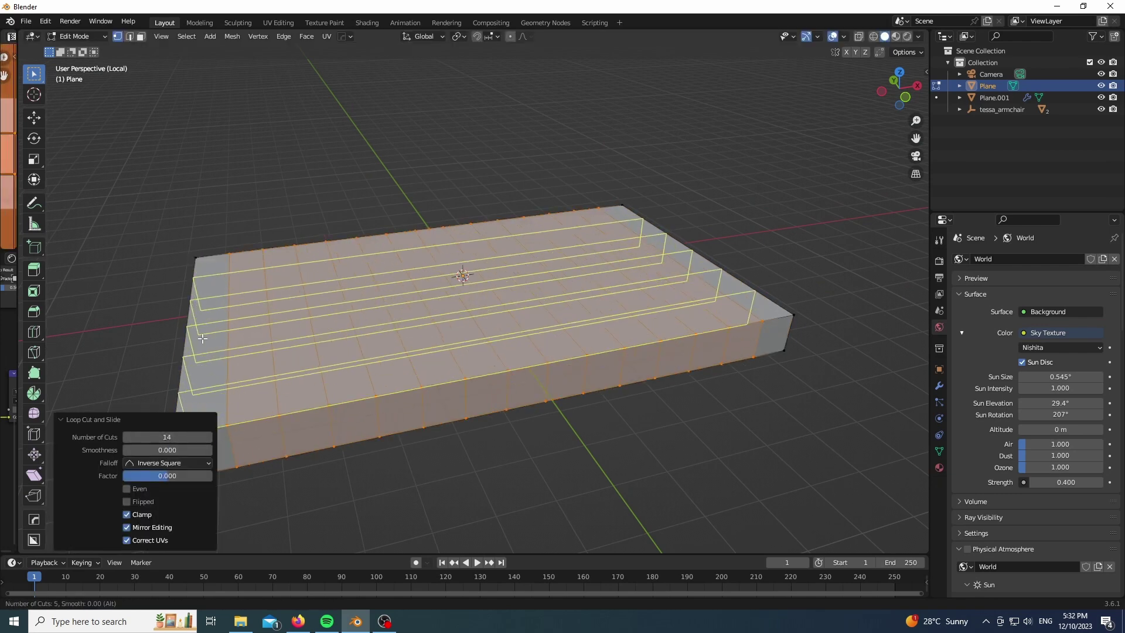
left_click(220, 334)
right_click(220, 335)
- Add a Subdivision Surface modifier to the floor slab, set to Simple with 6 viewport levels
key("Tab")
left_click(939, 386)
left_click(1001, 260)
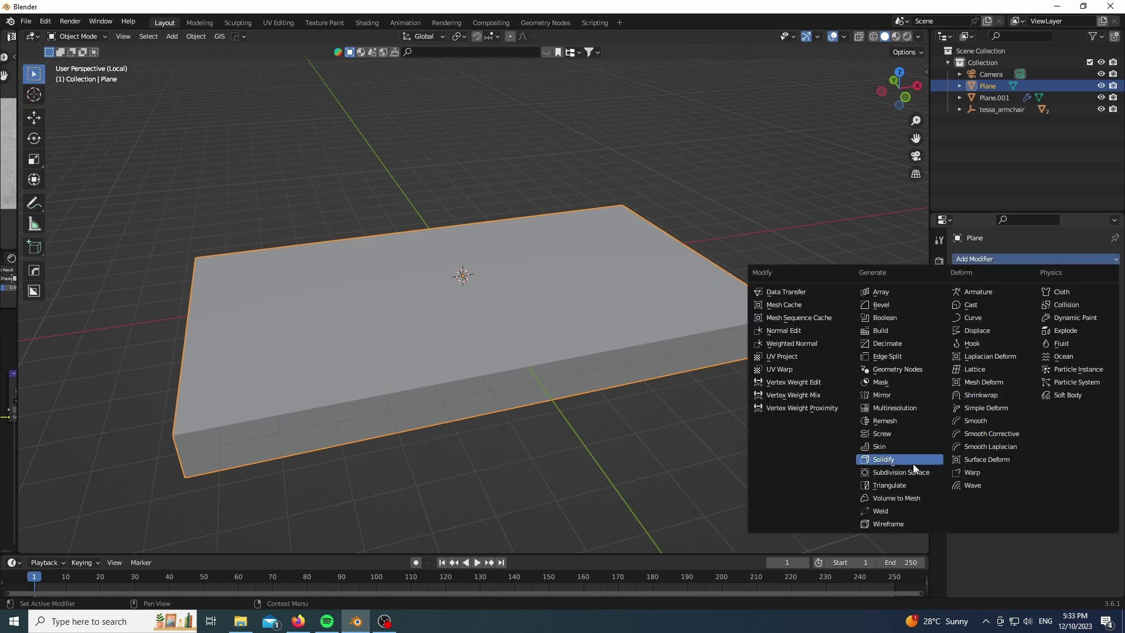
left_click(860, 461)
left_click(1074, 296)
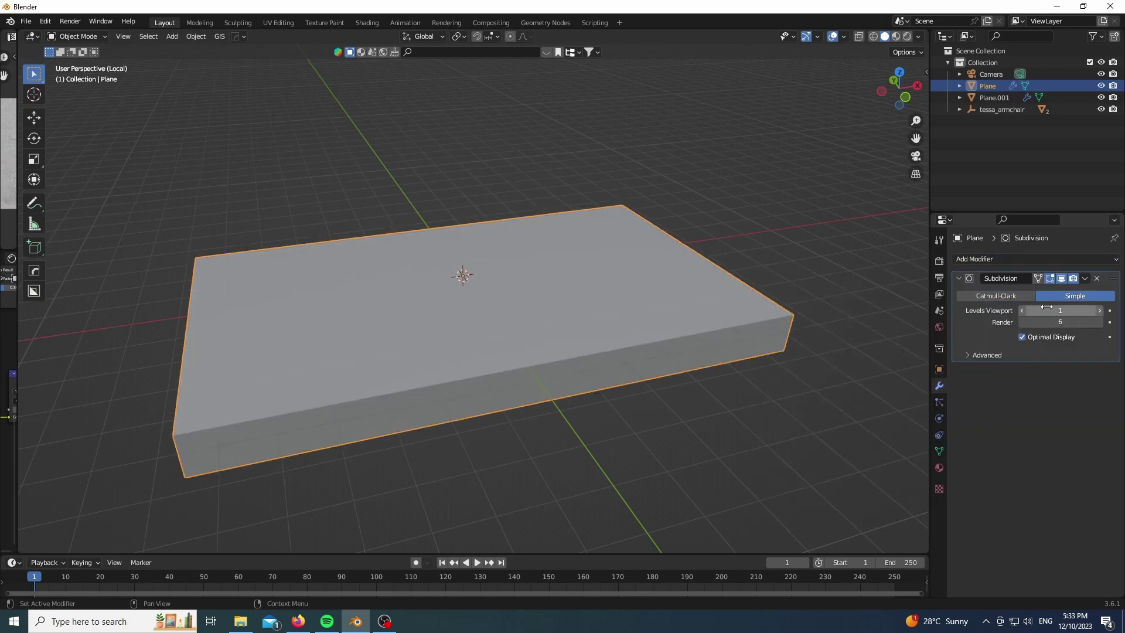
- Add a Displace modifier to the floor slab and shade the slab smooth
left_click(1024, 260)
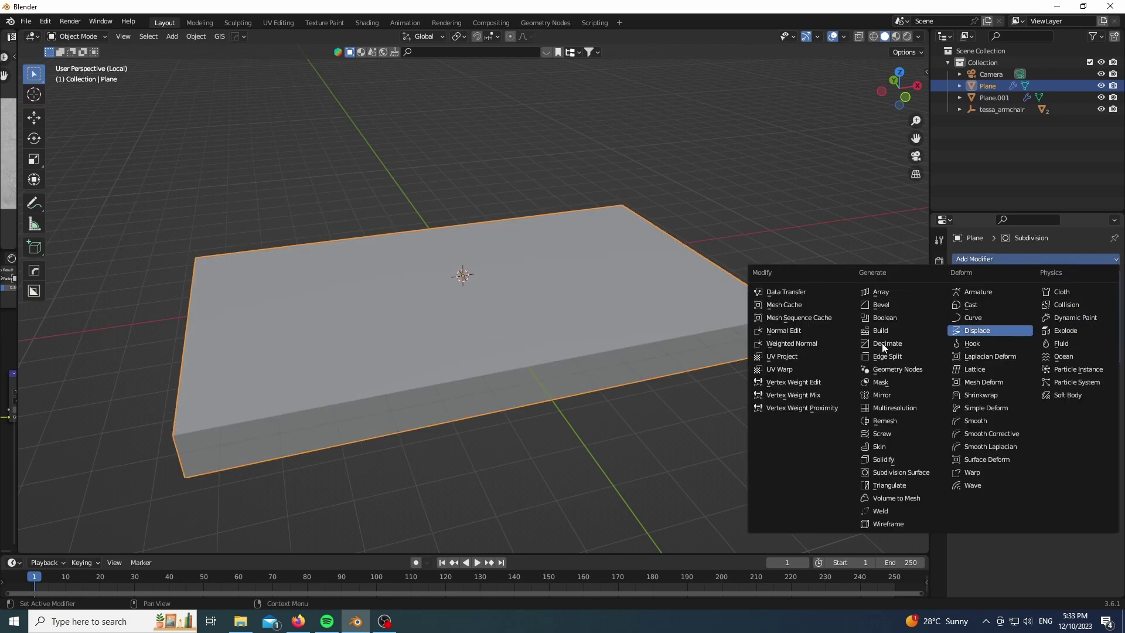
left_click(977, 330)
right_click(515, 355)
left_click(498, 356)
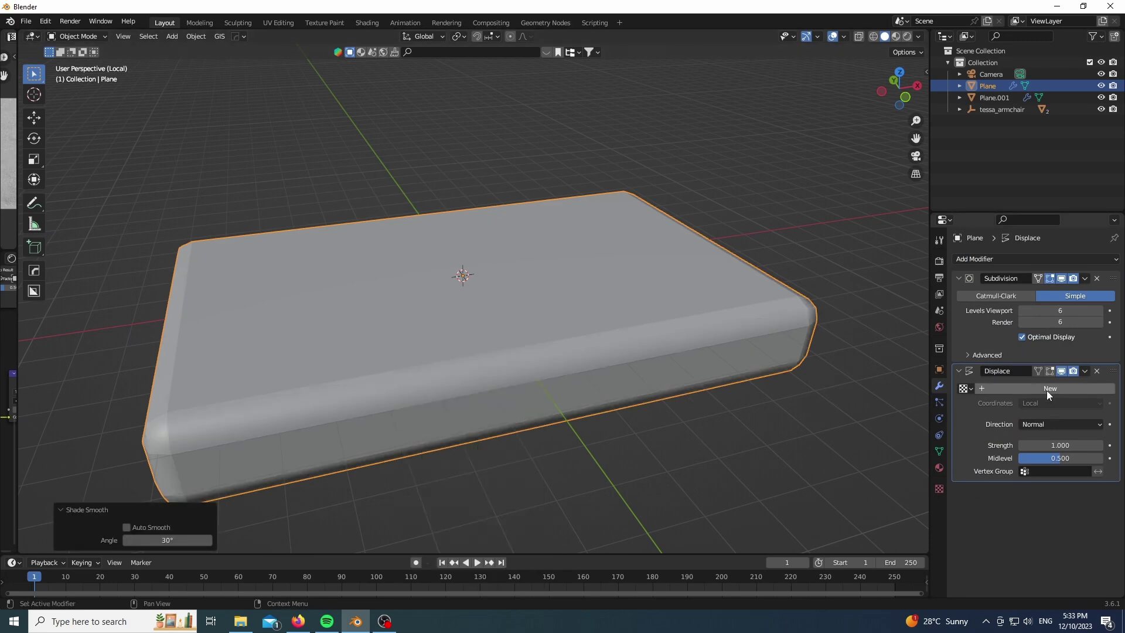
- Give the Displace modifier a new Clouds texture with a size of 0.90
left_click(1046, 388)
left_click(1109, 388)
left_click(1043, 294)
left_click(1034, 331)
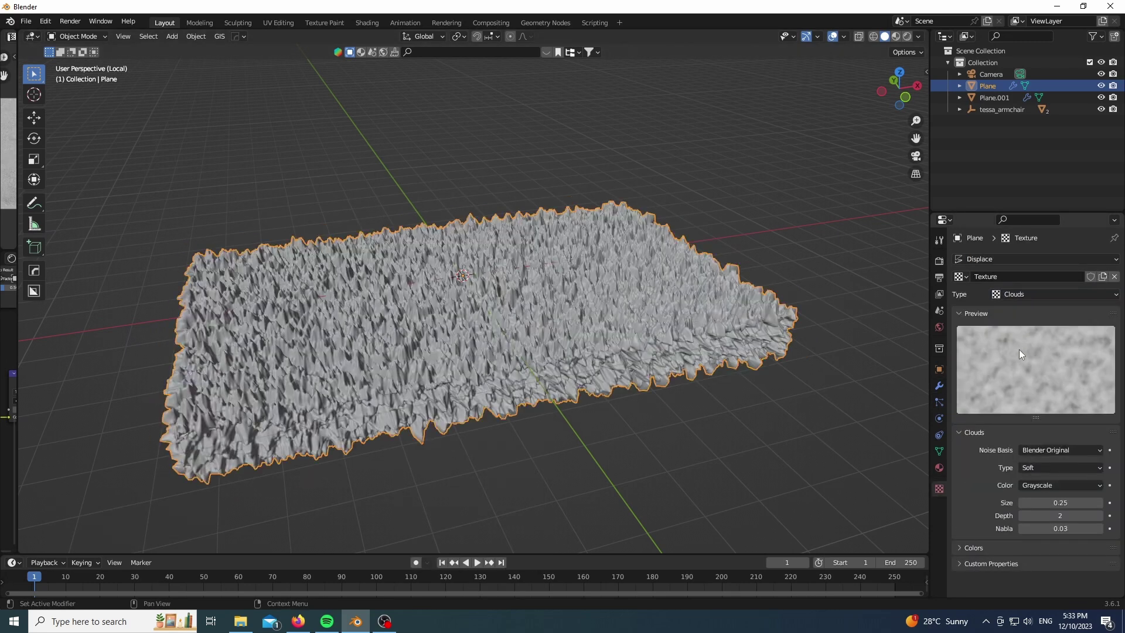
left_click_drag(1059, 502, 1111, 502)
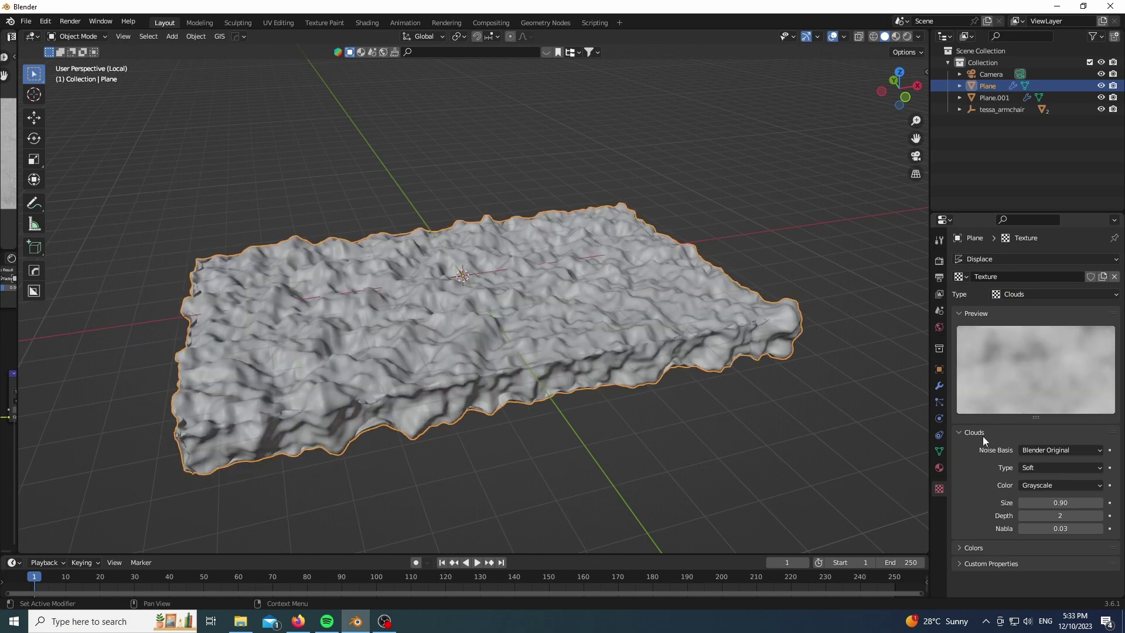
- Set the Displace modifier's strength to 0.03, checking the floor through the camera
left_click(938, 385)
left_click_drag(1063, 445, 1022, 445)
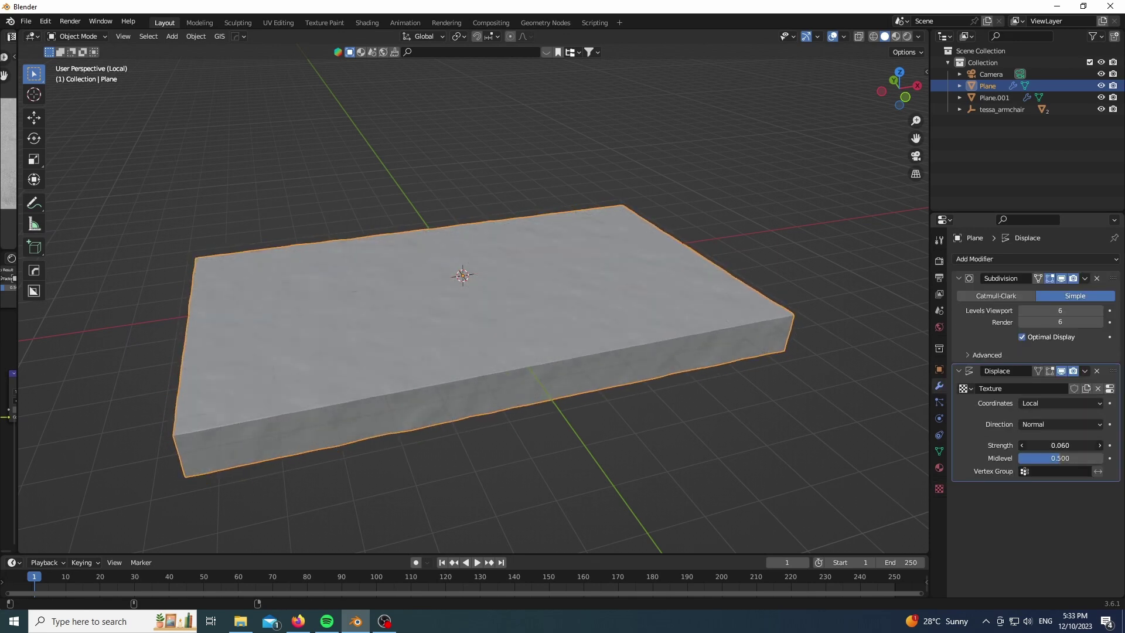
key("KP_0")
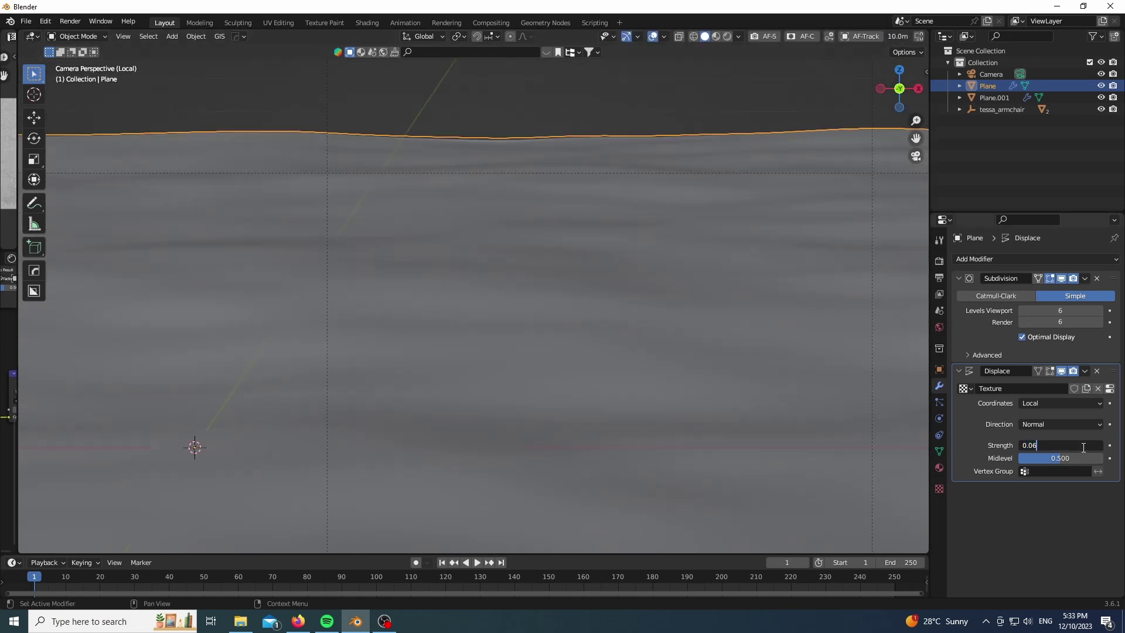
left_click(1083, 448)
type("0.03")
key("Return")
- Switch the viewport to rendered shading and leave local view to see the whole room through the camera
scroll(568, 383, "down", 7)
key("z")
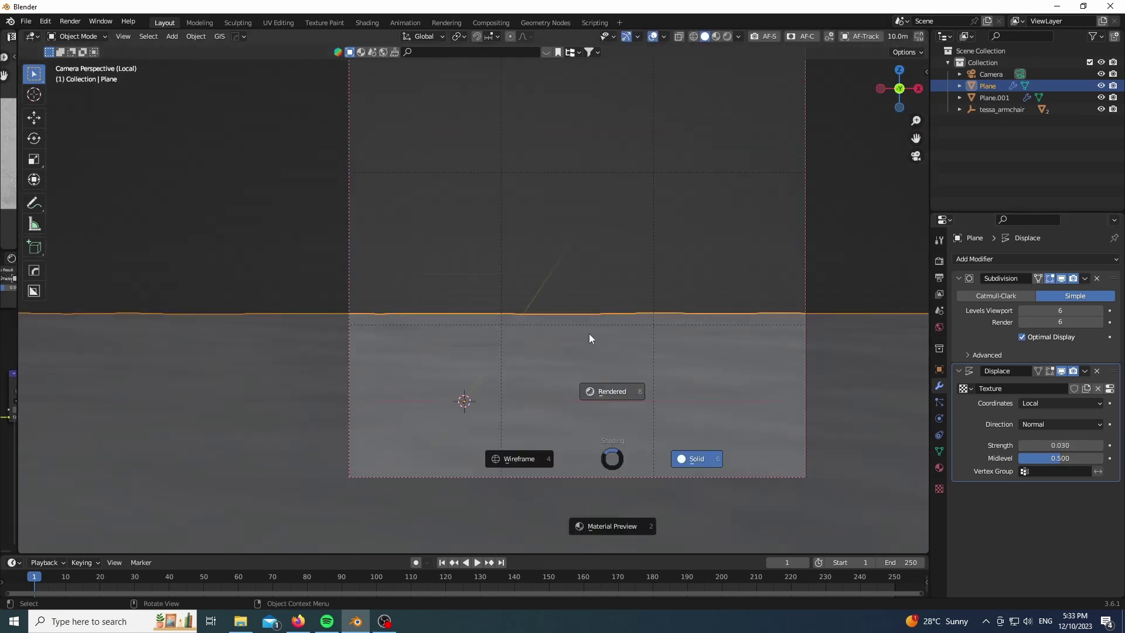
left_click(588, 333)
scroll(414, 469, "down", 2)
scroll(449, 455, "up", 1)
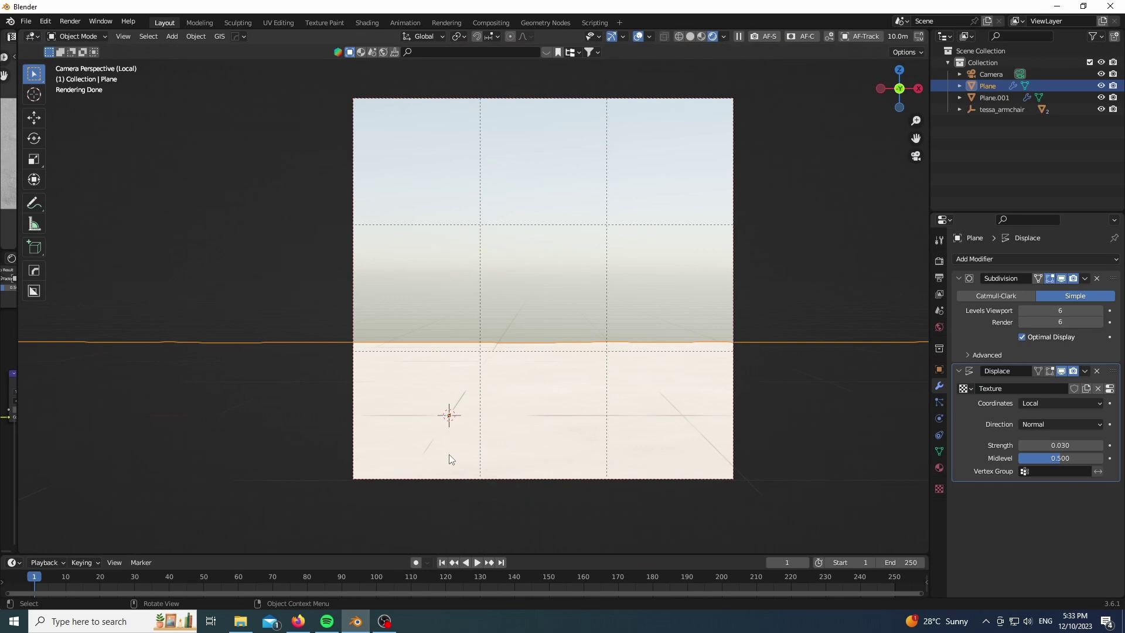
key("KP_Divide")
key("KP_0")
- Assign the existing Material.001 to the room's walls
left_click(414, 286)
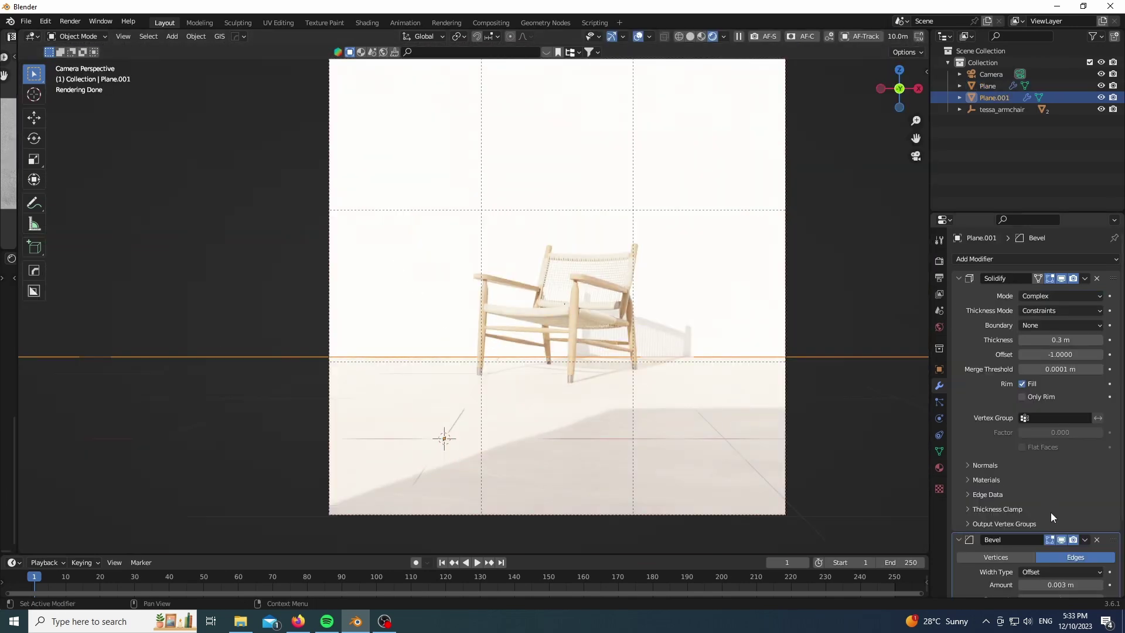
left_click(940, 468)
left_click(960, 309)
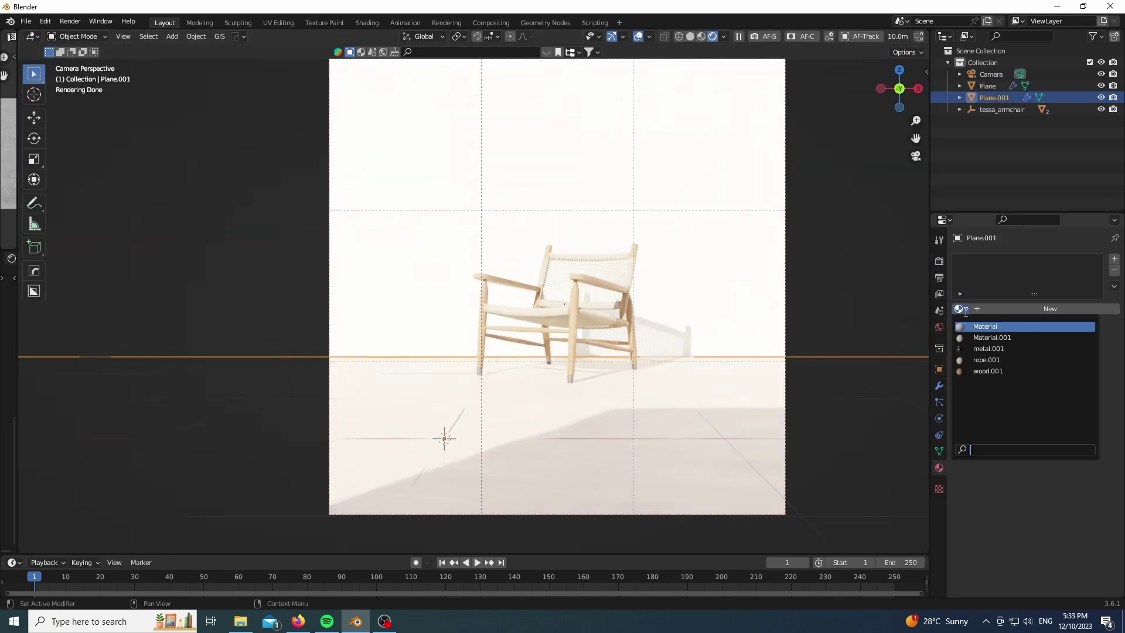
left_click(984, 338)
- Unwrap the walls, scale their UVs by 10 and return to the camera view in Object Mode
key("Tab")
key("u")
left_click(710, 217)
left_click_drag(18, 231, 317, 231)
left_click(915, 156)
type("as10")
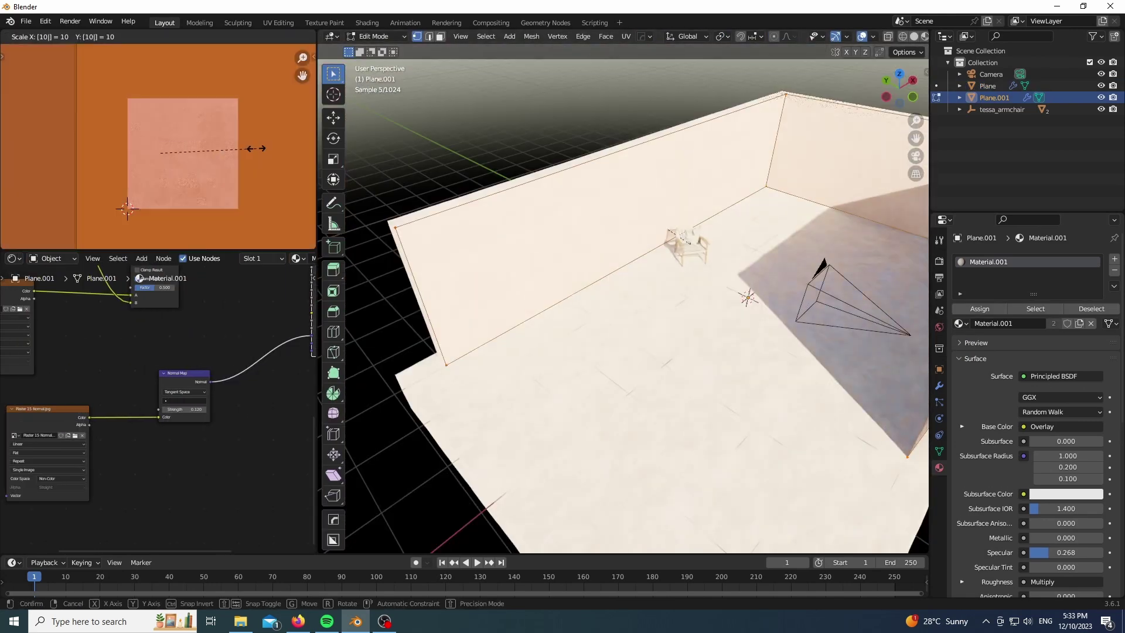
key("Return")
key("Tab")
key("KP_0")
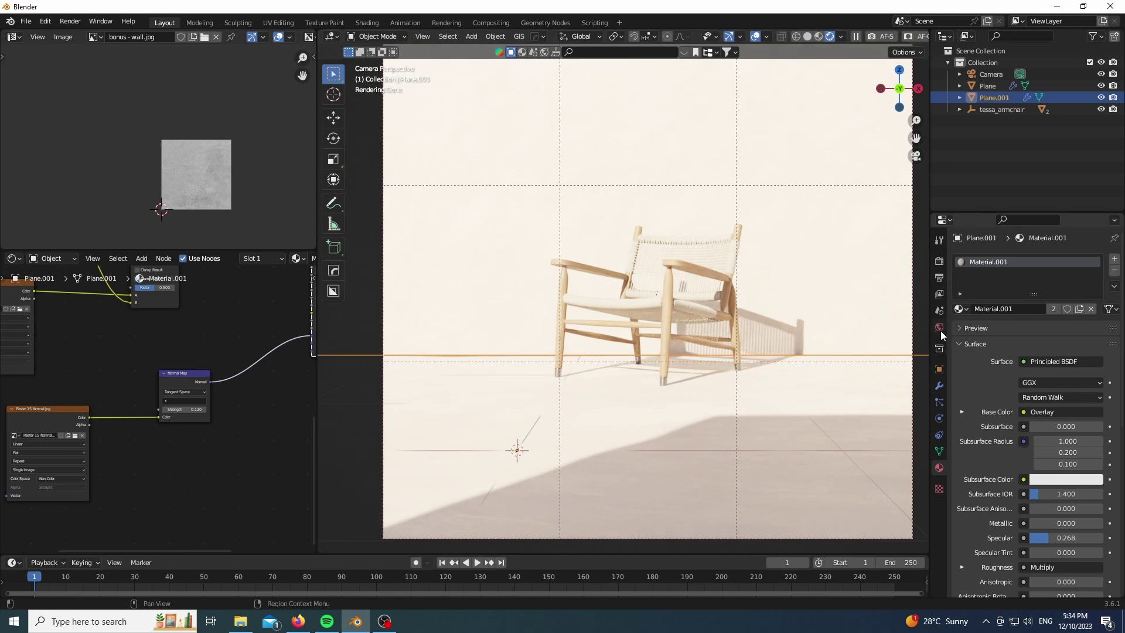
- Set the sky texture's sun rotation to 205°
left_click(939, 328)
mouse_move(1059, 402)
left_mouse_down()
mouse_move(1022, 403)
mouse_move(1059, 403)
left_mouse_up()
mouse_move(1059, 414)
left_mouse_down()
mouse_move(1072, 414)
mouse_move(1046, 414)
left_mouse_up()
scroll(592, 458, "down", 2)
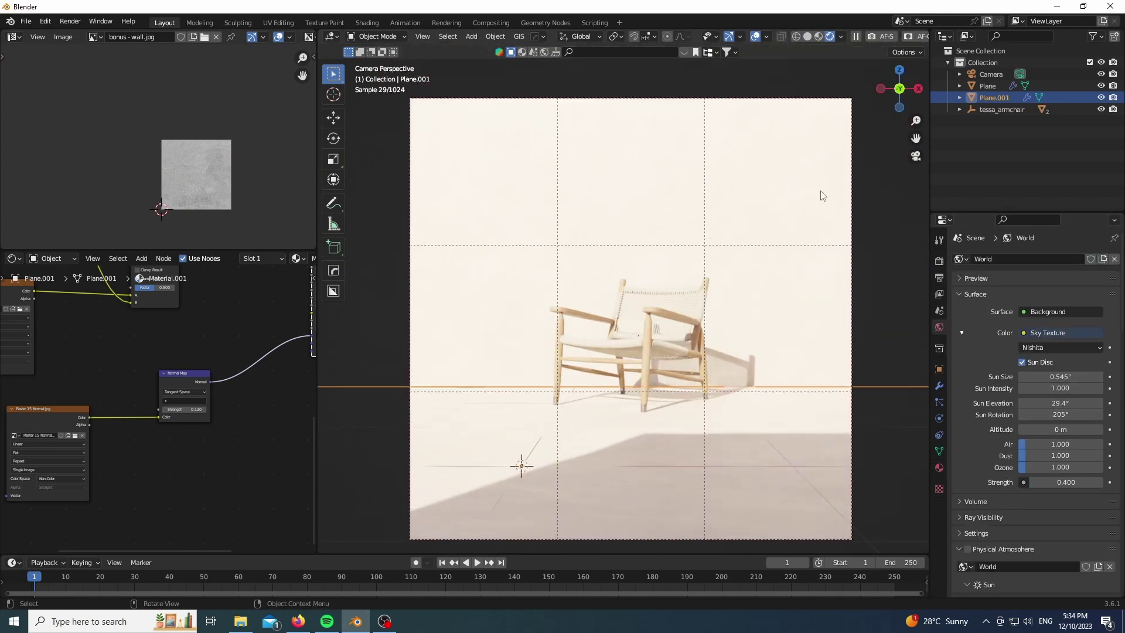
- Spawn the botaniq Tree_Acer-pseudoplatanus_A_summer asset and move it about -12.6 m in X and -5.0 m in Y outside the room
middle_click_drag(592, 139, 650, 205)
scroll(650, 205, "down", 4)
key("n")
left_click_drag(316, 405, 4, 405)
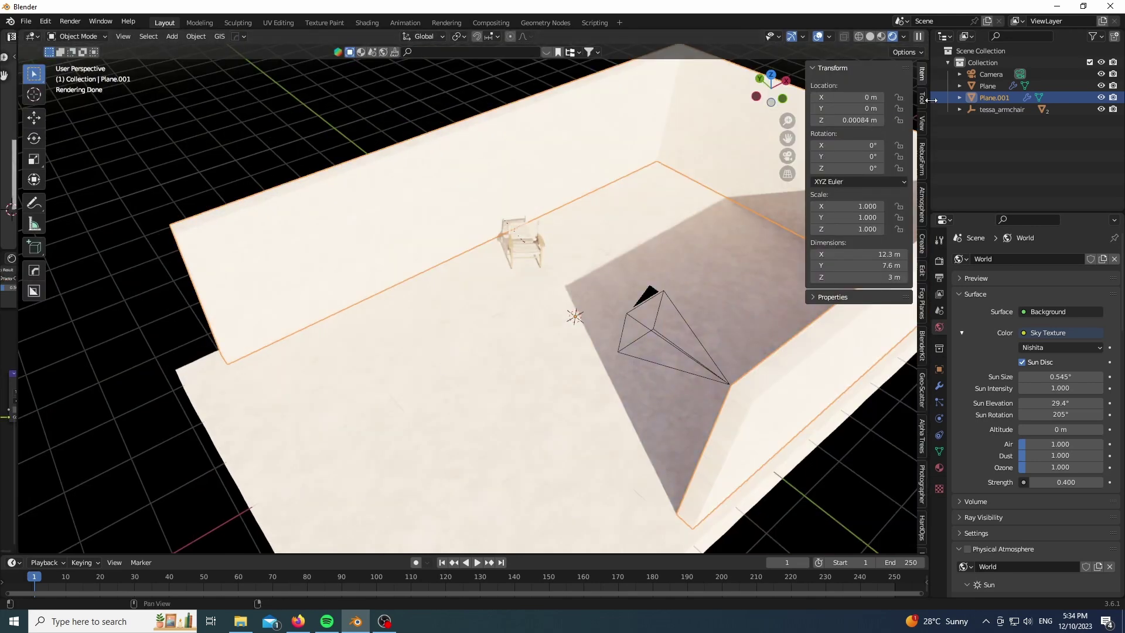
left_click(922, 532)
left_click(846, 93)
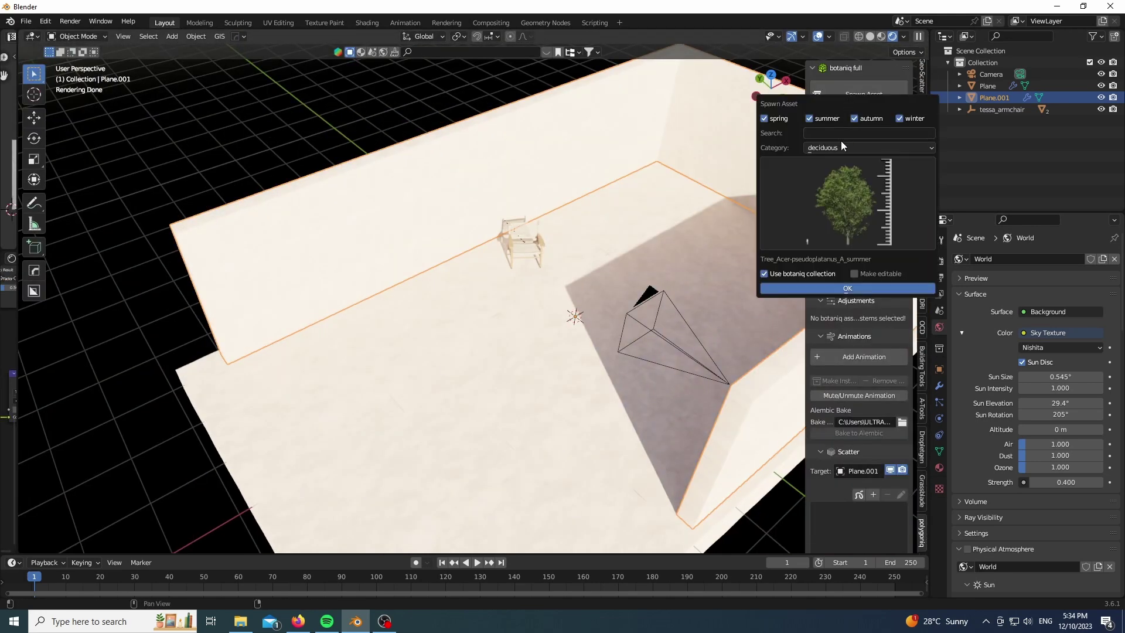
left_click(845, 186)
left_click(477, 288)
left_click(852, 286)
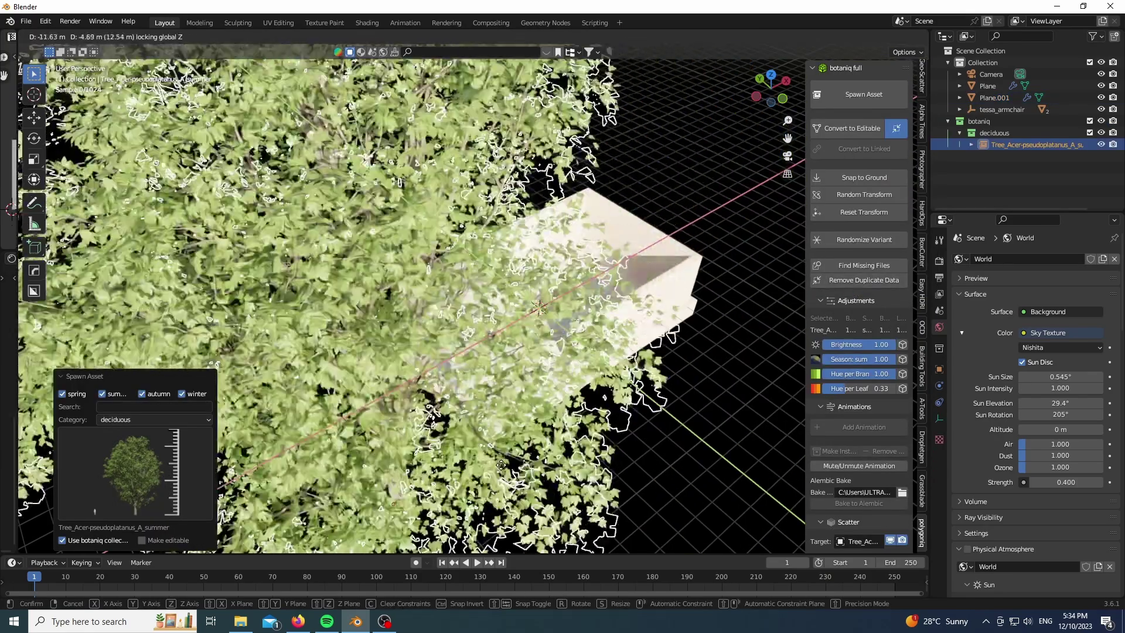
left_click(487, 486)
key("KP_0")
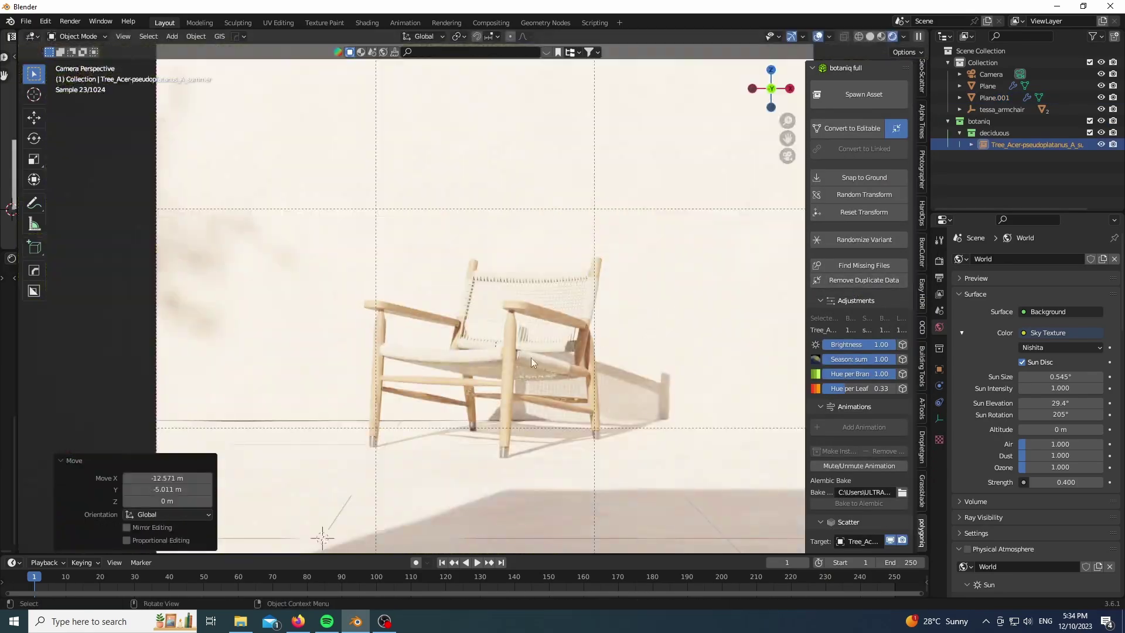
- Move the tree horizontally about 2.9 m in X and 0.46 m in Y while keeping its height locked
key("g")
key("shift+z")
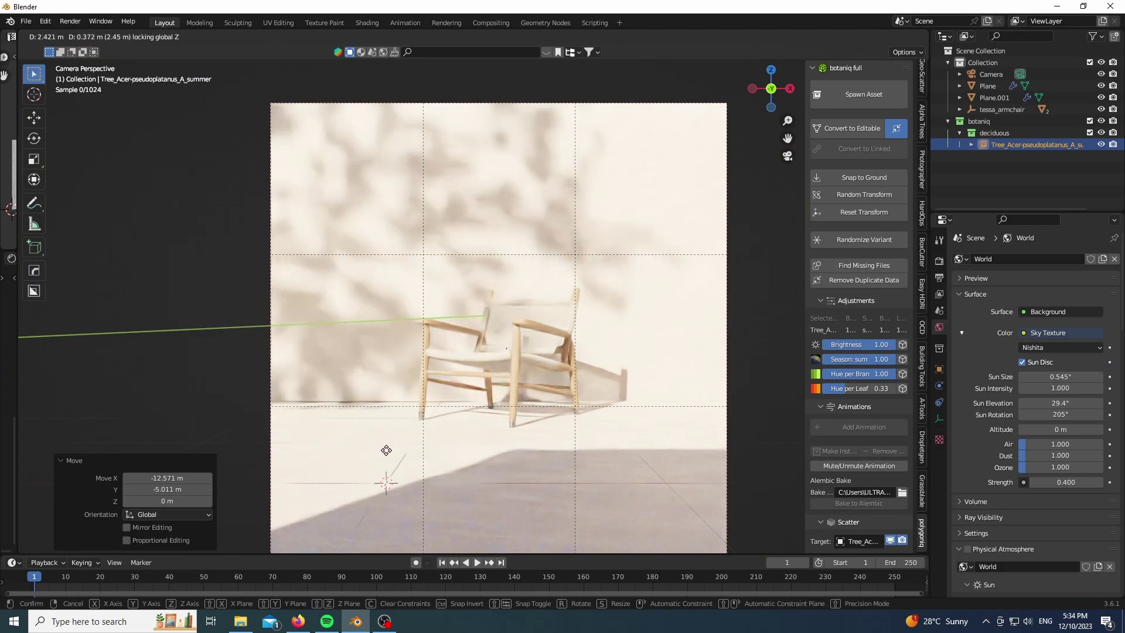
left_click(321, 469)
- Scale the tree down by about 0.588 and move it about 3.34 m in X and -0.37 m in Y
middle_click_drag(551, 214, 514, 286)
scroll(515, 286, "down", 5)
scroll(515, 287, "down", 1)
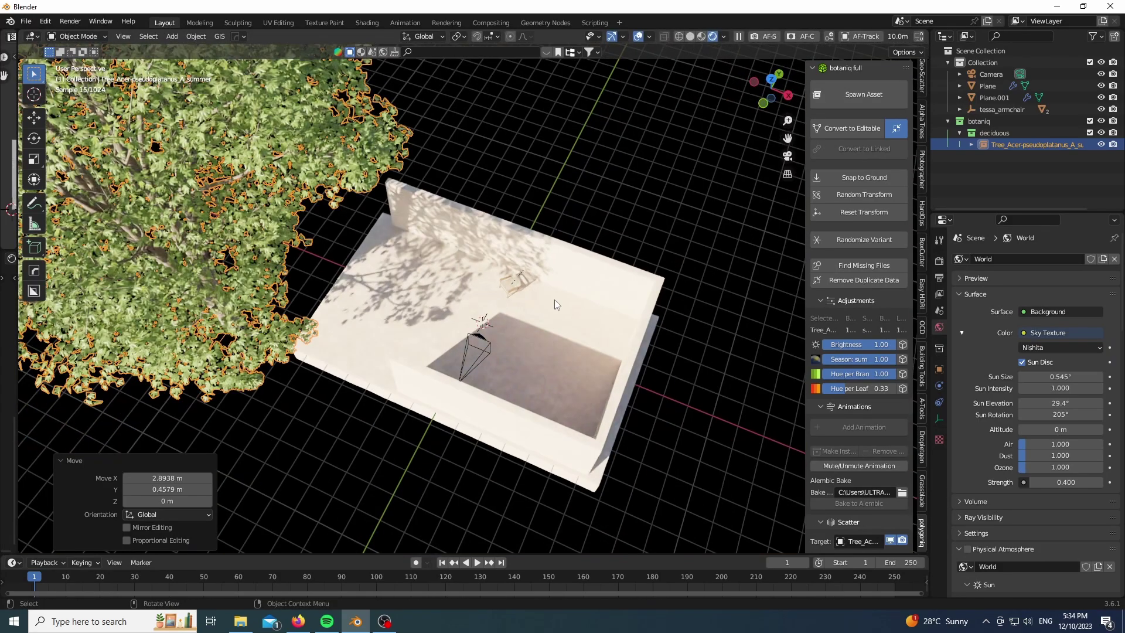
key("s")
left_click(421, 302)
key("g")
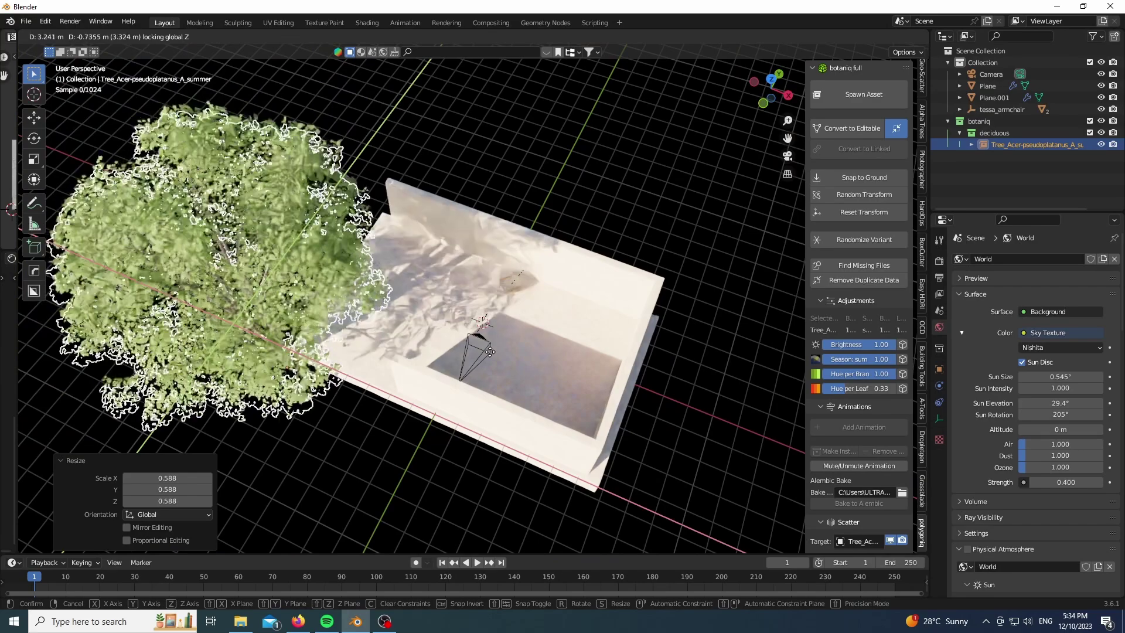
left_click(646, 330)
- Scale the tree by a further 0.697 and move it about 2.19 m in X, 0.23 m in Y and -0.42 m in Z
key("s")
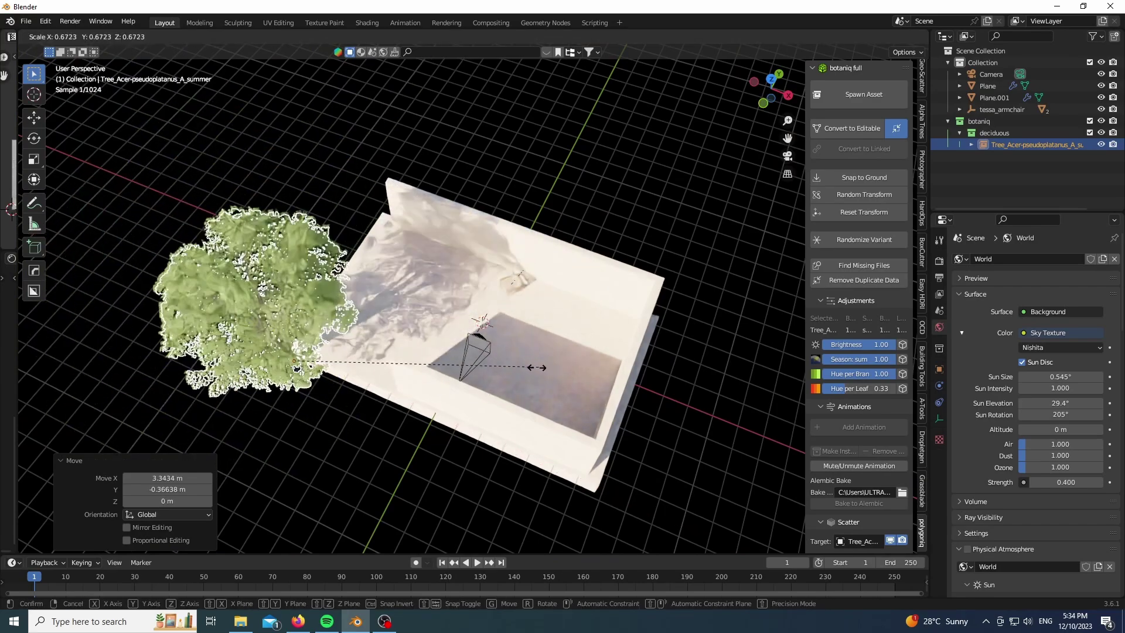
left_click(505, 368)
key("g")
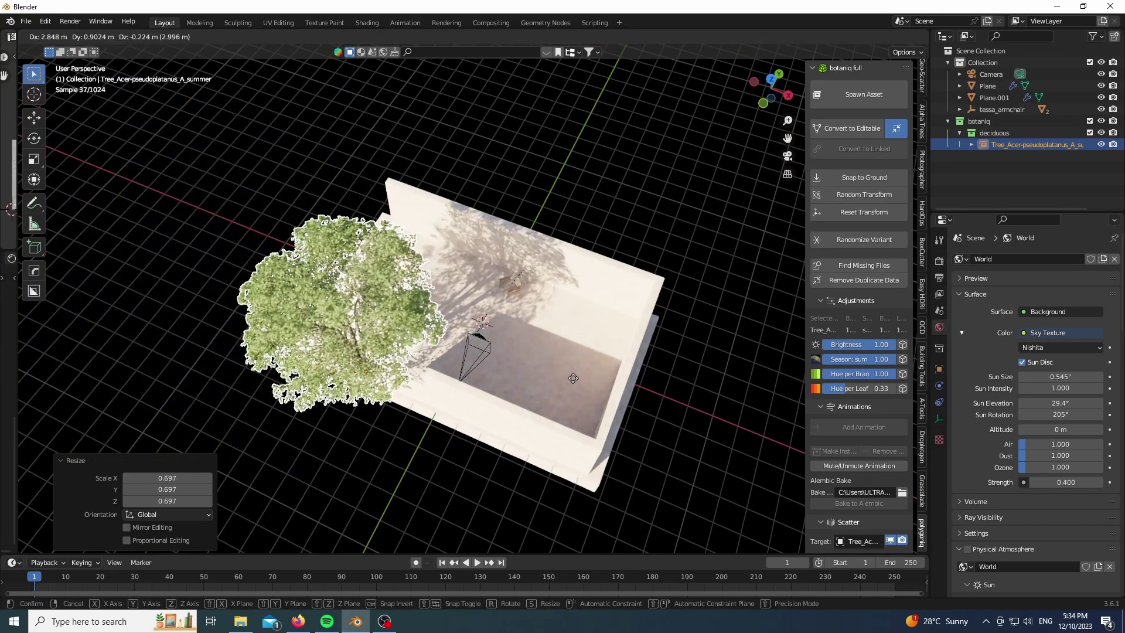
left_click(552, 387)
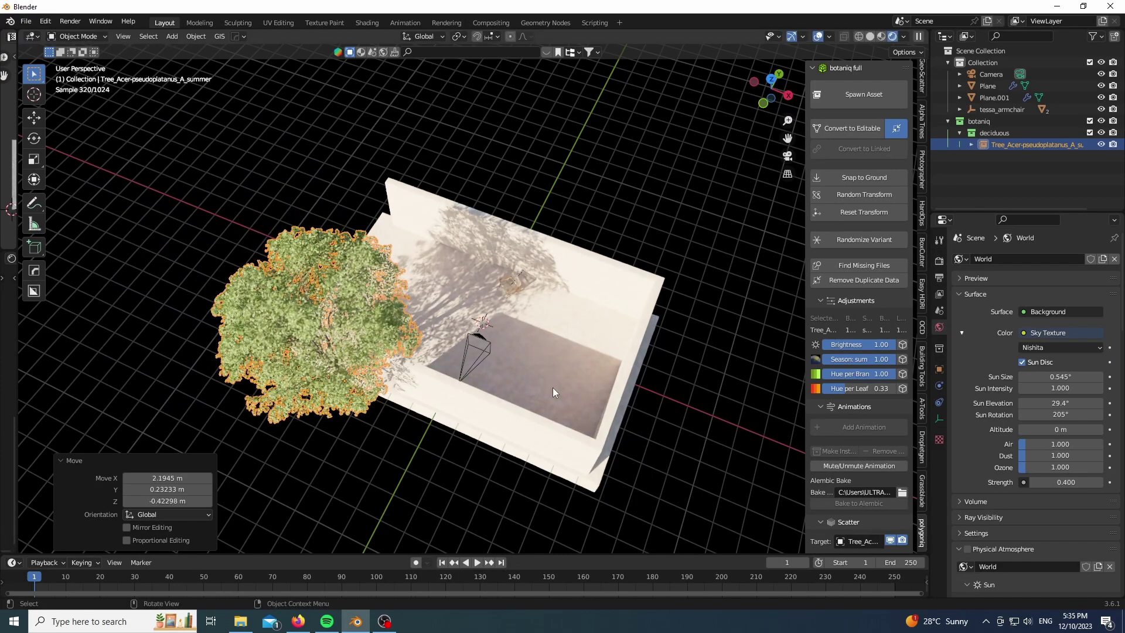
- From the camera view, shift the tree about -0.23 m in X and -1.04 m in Z to reposition its wall shadow
key("KP_0")
key("g")
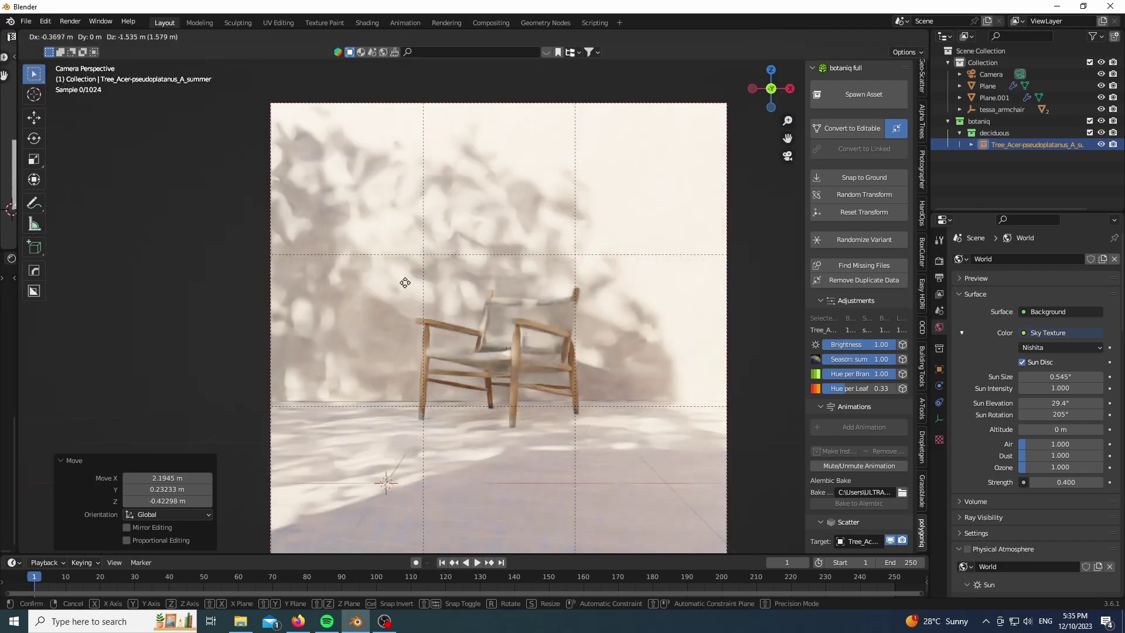
left_click(477, 499)
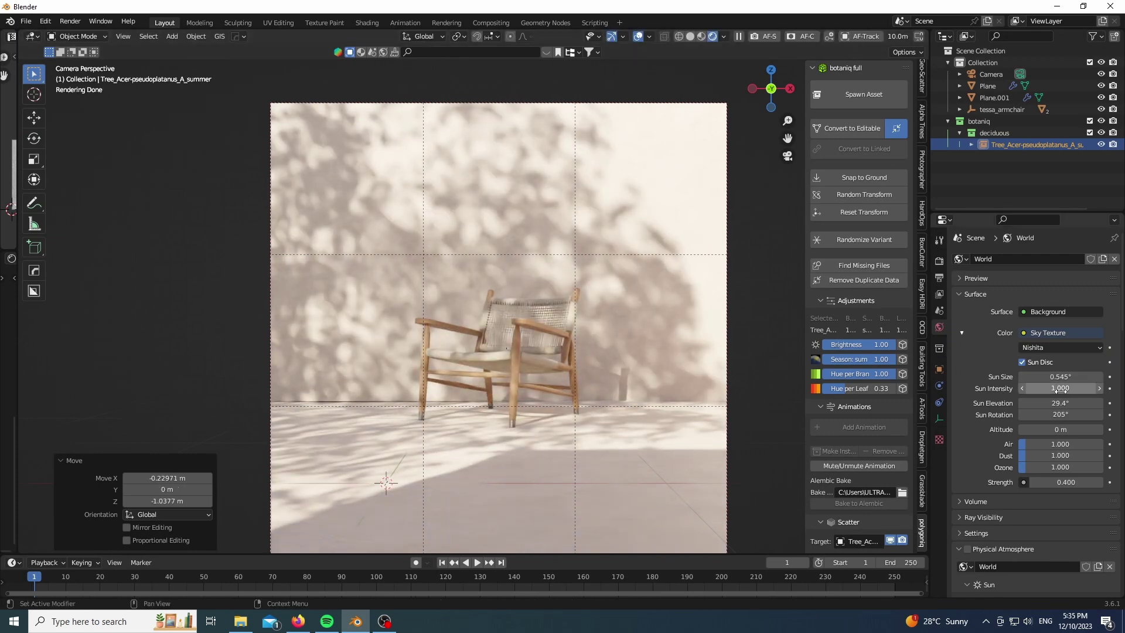
- Set the sky texture's sun intensity to 1.2, sun elevation to 30.3° and sun rotation to 207°
key("BackSpace")
type("2")
key("Return")
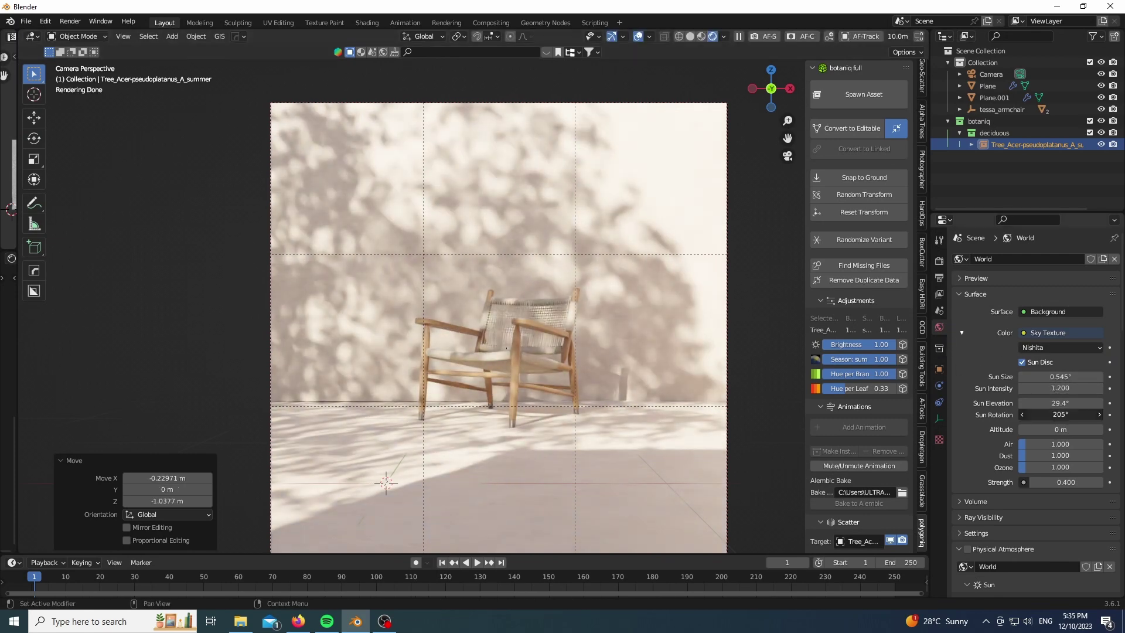
mouse_move(1059, 414)
left_mouse_down()
mouse_move(1077, 414)
mouse_move(1070, 402)
mouse_move(1067, 412)
left_mouse_up()
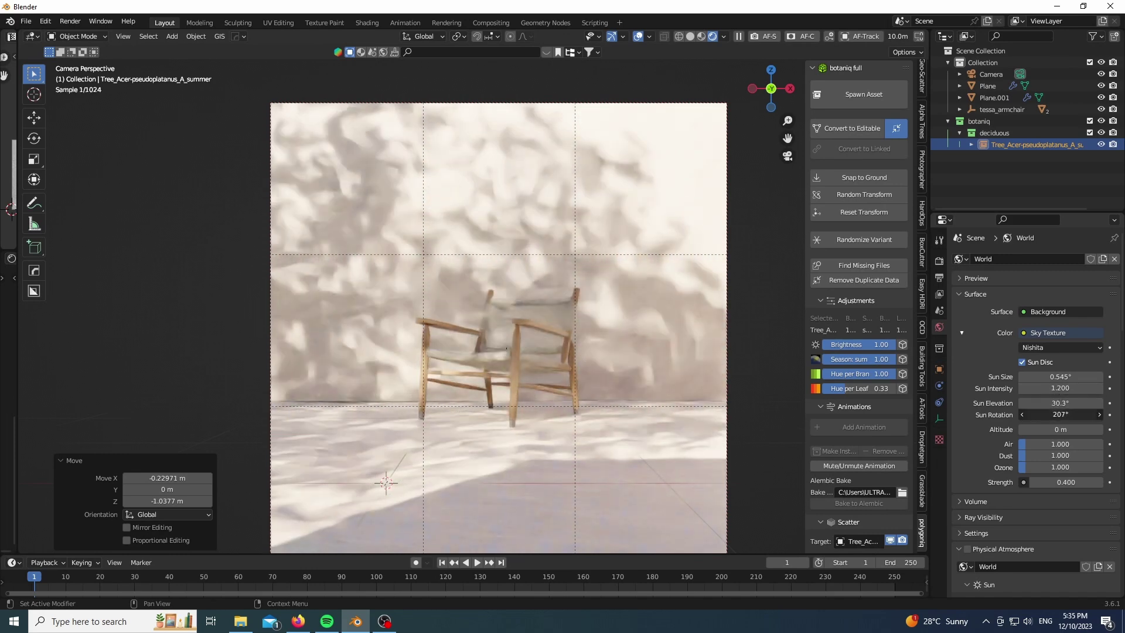
- In the render color management, keep the Filmic view transform and set the look to Very High Contrast
left_click(939, 262)
scroll(980, 364, "down", 4)
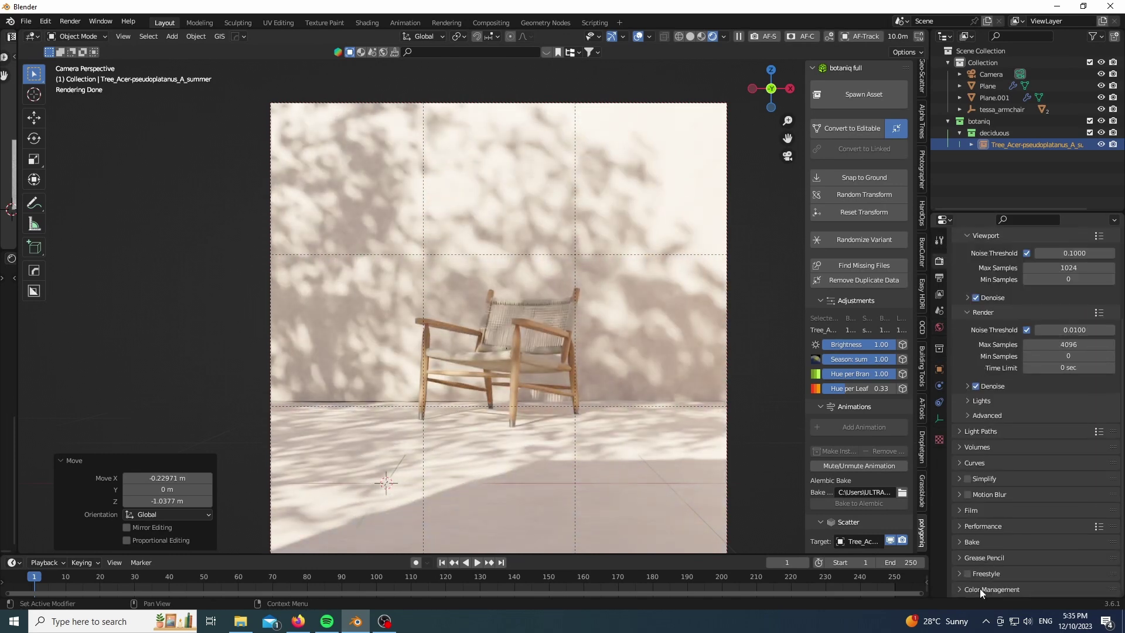
left_click(980, 588)
scroll(979, 588, "down", 4)
left_click(1042, 514)
left_click(1043, 518)
left_click(1043, 526)
left_click(1035, 489)
left_click(1052, 517)
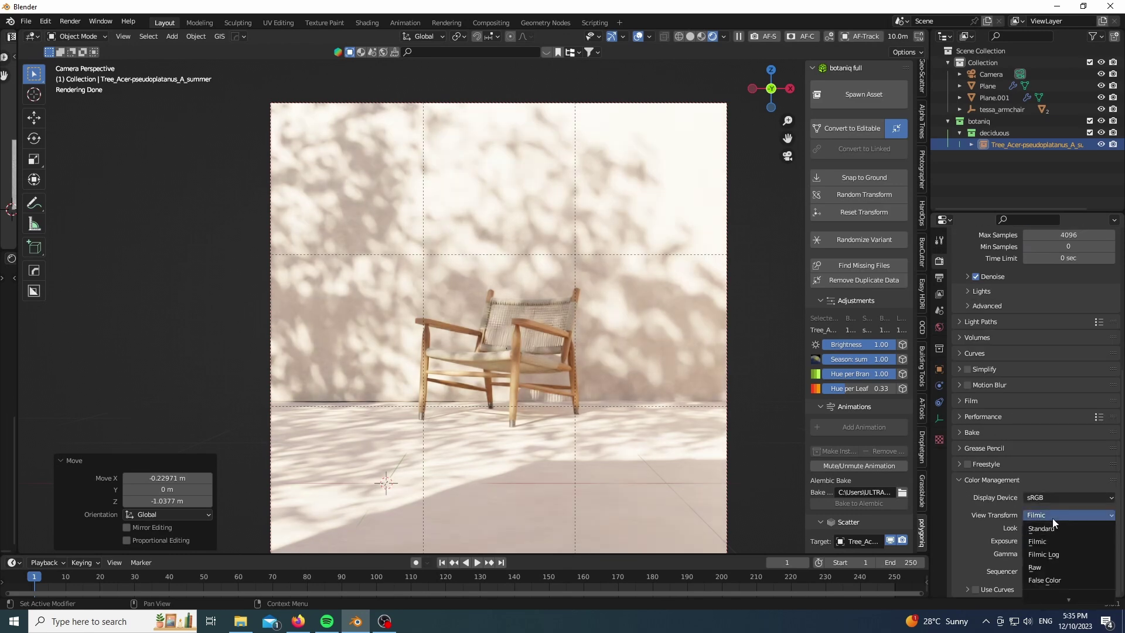
left_click(1051, 518)
left_click(1041, 528)
left_click(1041, 502)
scroll(521, 397, "up", 2)
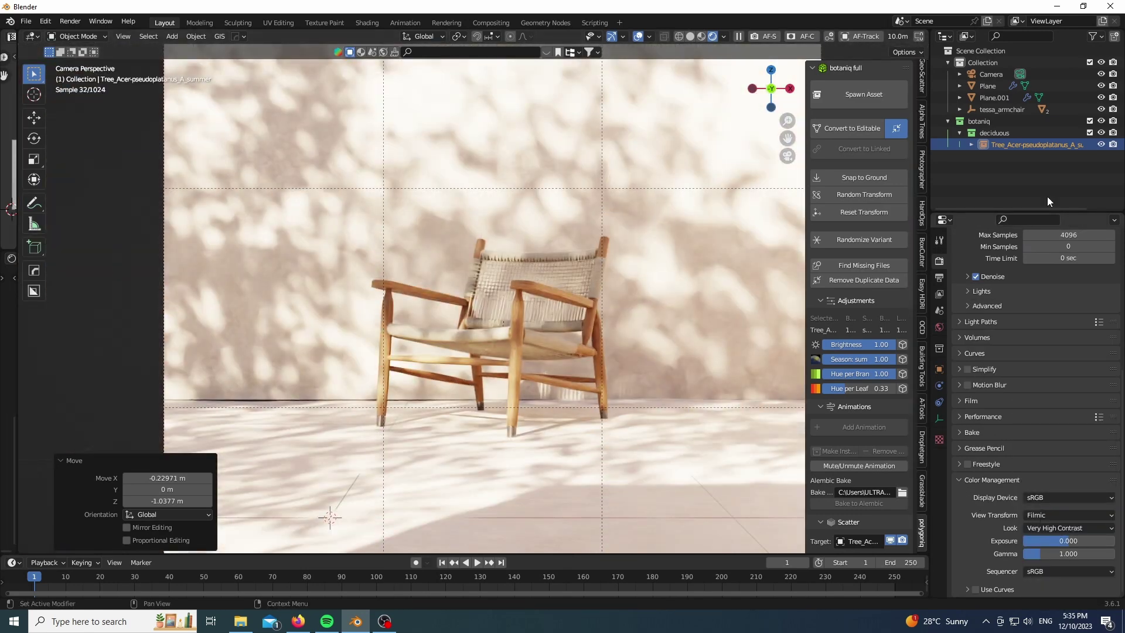
- Select the camera and check its lens settings
left_click(991, 75)
left_click(938, 418)
scroll(996, 398, "up", 6)
scroll(547, 428, "down", 2)
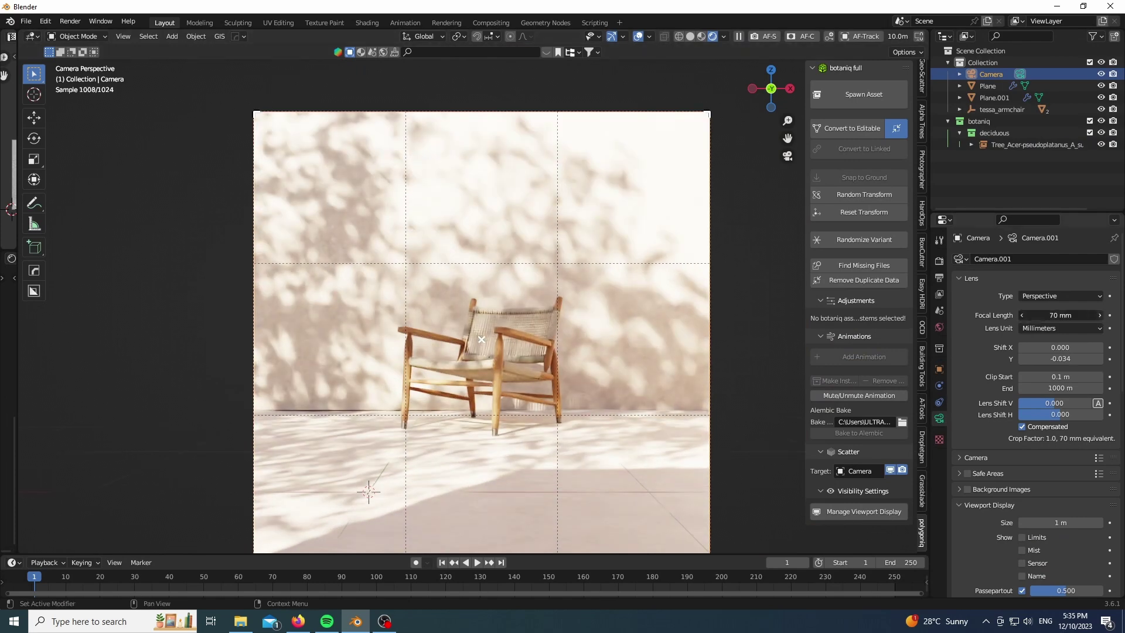
- Move the armchair about 0.34 m towards the camera along the floor and rotate it slightly about Z
left_click(500, 381)
key("g")
key("shift+z")
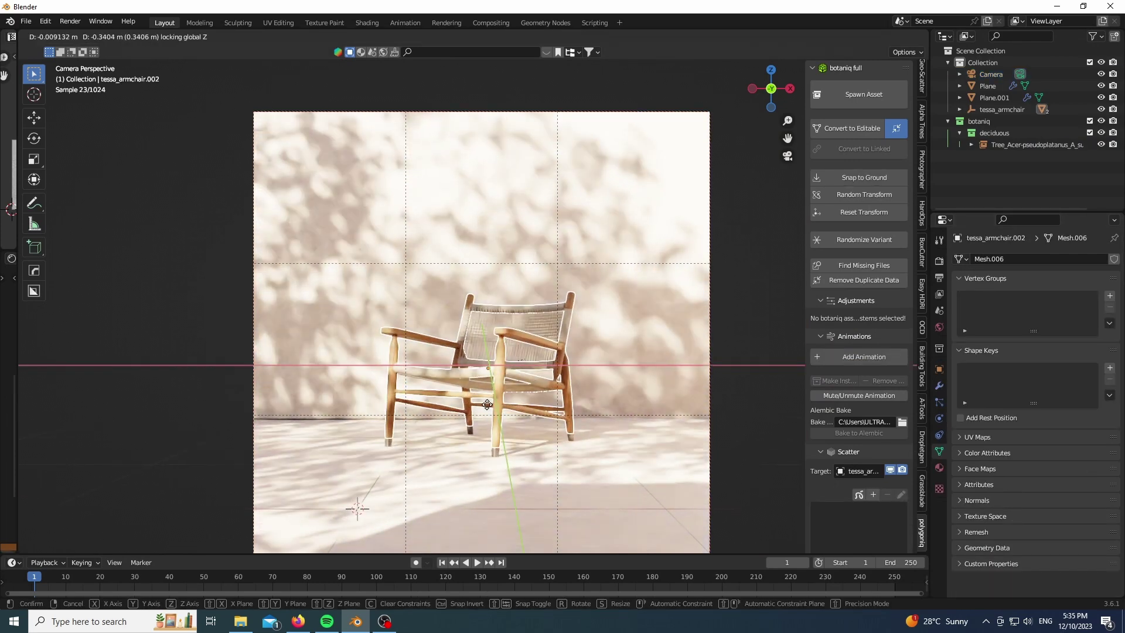
left_click(487, 404)
key("r")
key("z")
left_click(502, 419)
- Move the tree about 0.43 m in X and -0.16 m in Z
scroll(524, 235, "down", 2)
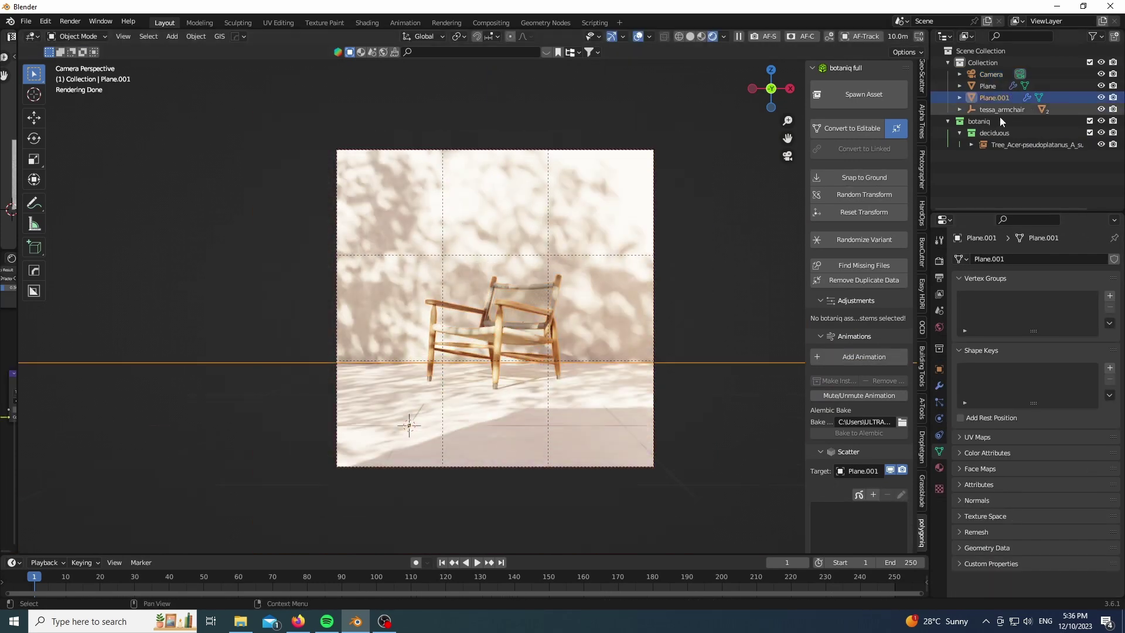
left_click(1022, 144)
key("g")
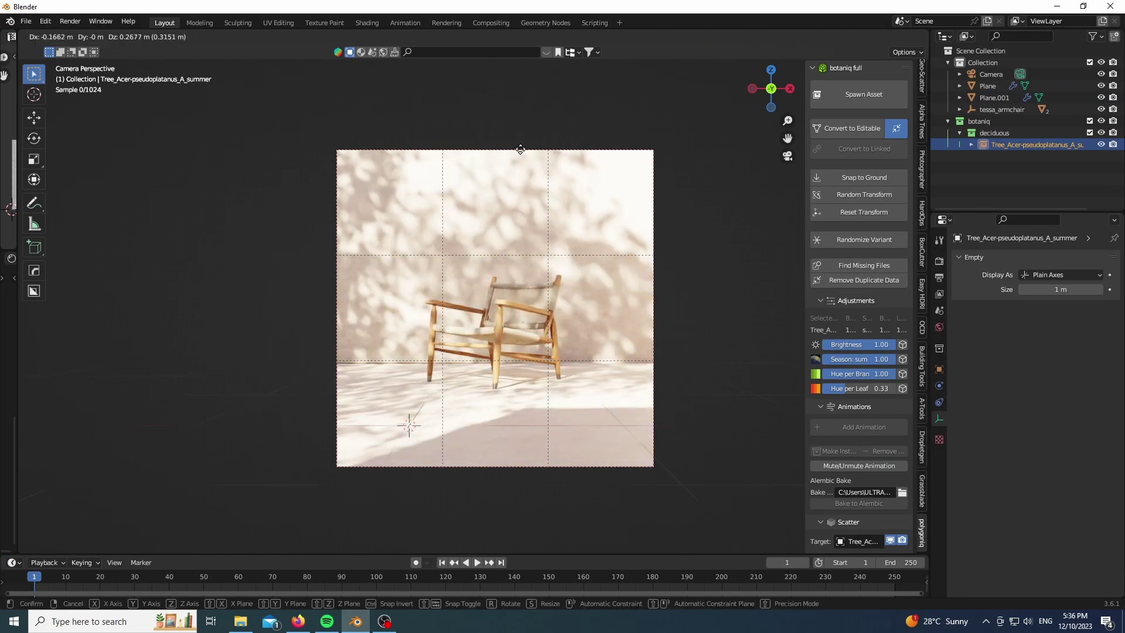
left_click(747, 354)
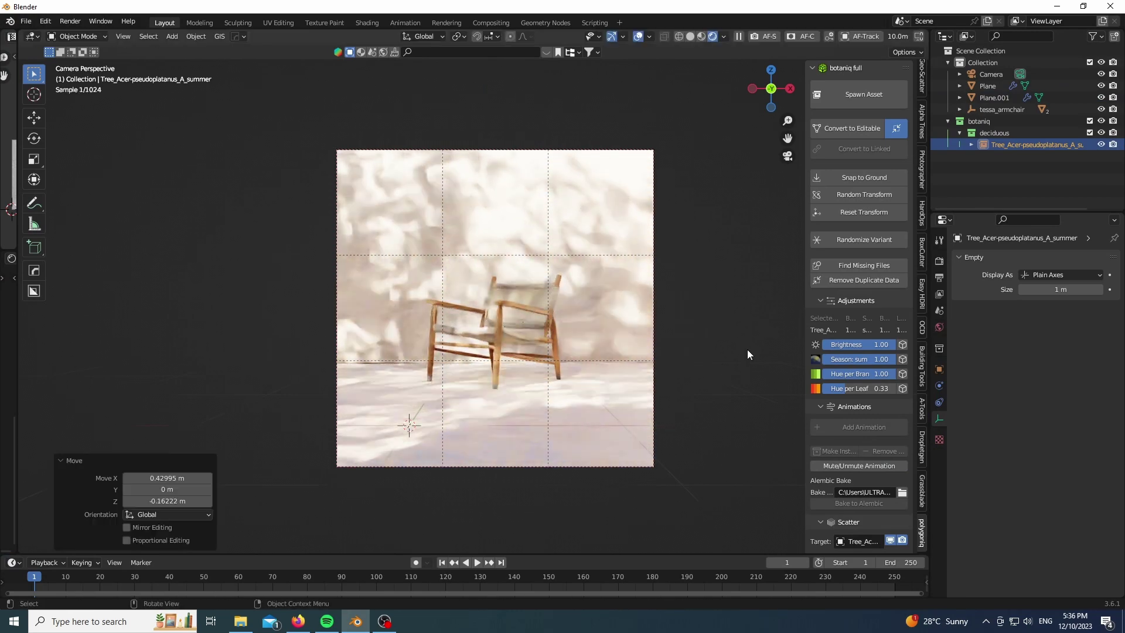
- Select the floor plane and set its Displace modifier strength to 0.04
middle_click_drag(516, 321, 486, 323)
scroll(479, 322, "down", 4)
key("KP_0")
left_click(530, 449)
scroll(530, 450, "up", 5)
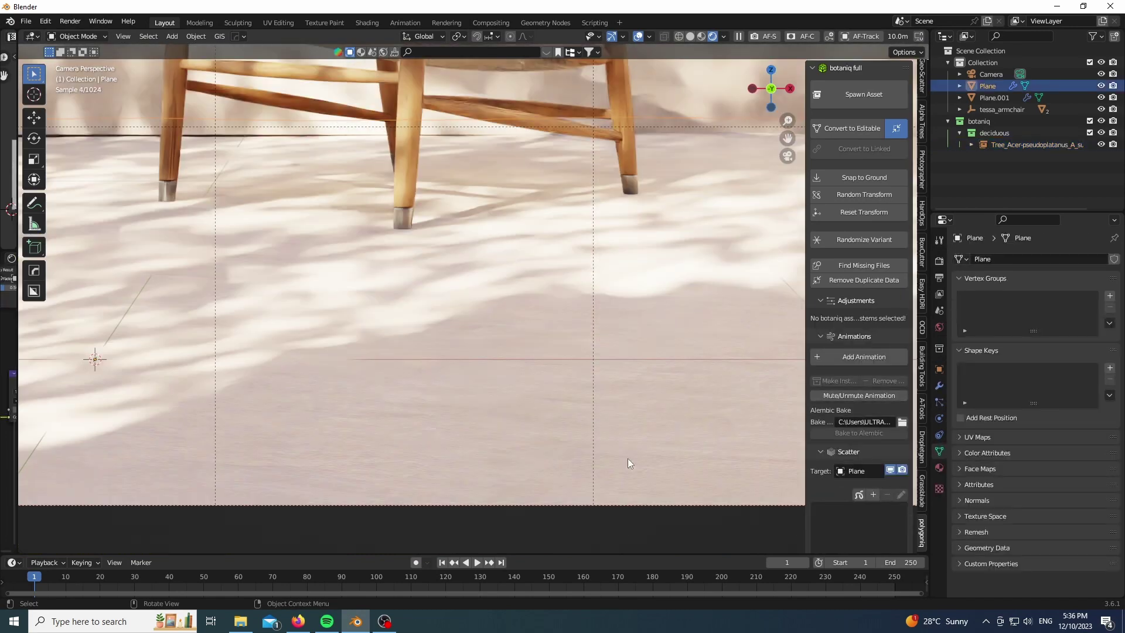
left_click(939, 386)
left_click(1076, 442)
type("0.04")
key("Return")
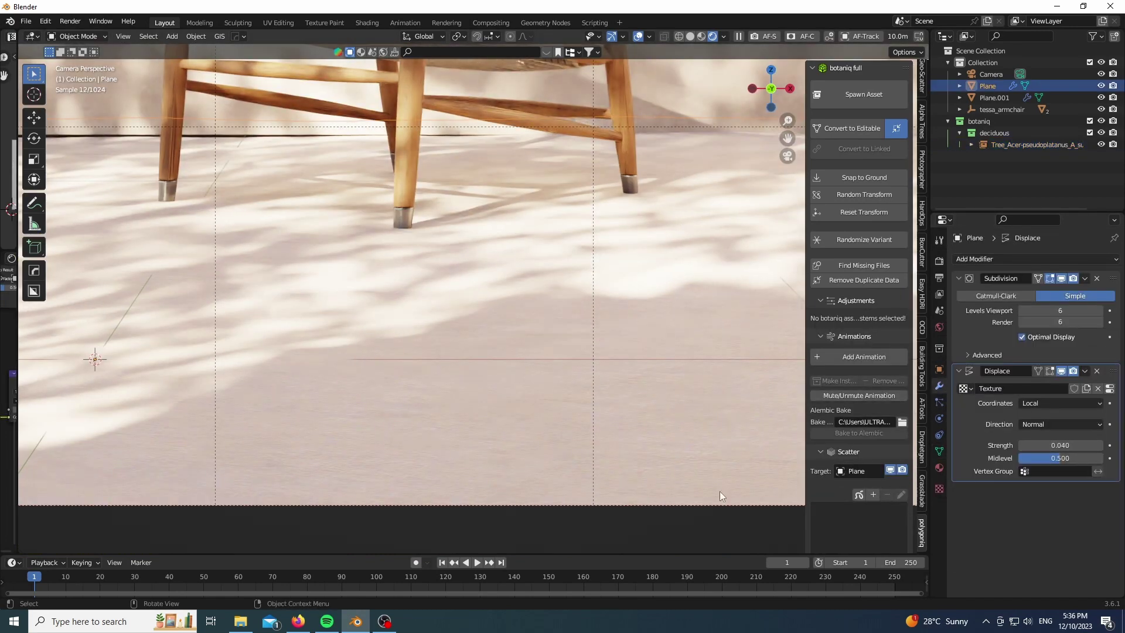
- Set the floor's Displace modifier strength to 0.02
scroll(353, 300, "down", 3)
scroll(764, 349, "up", 6)
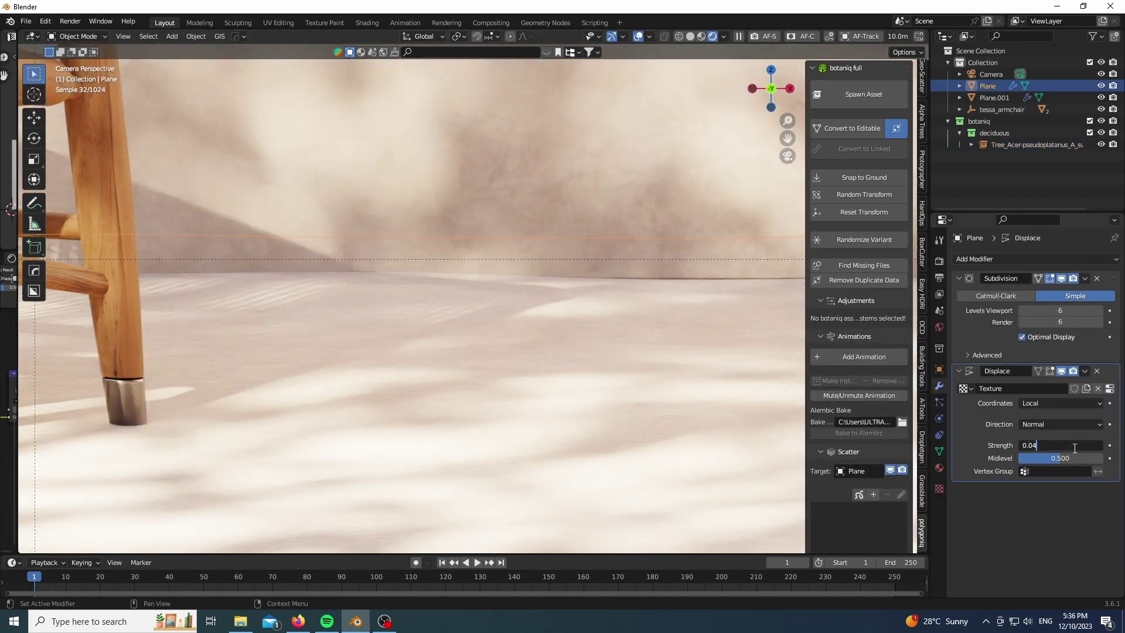
key("BackSpace")
type("2")
key("Return")
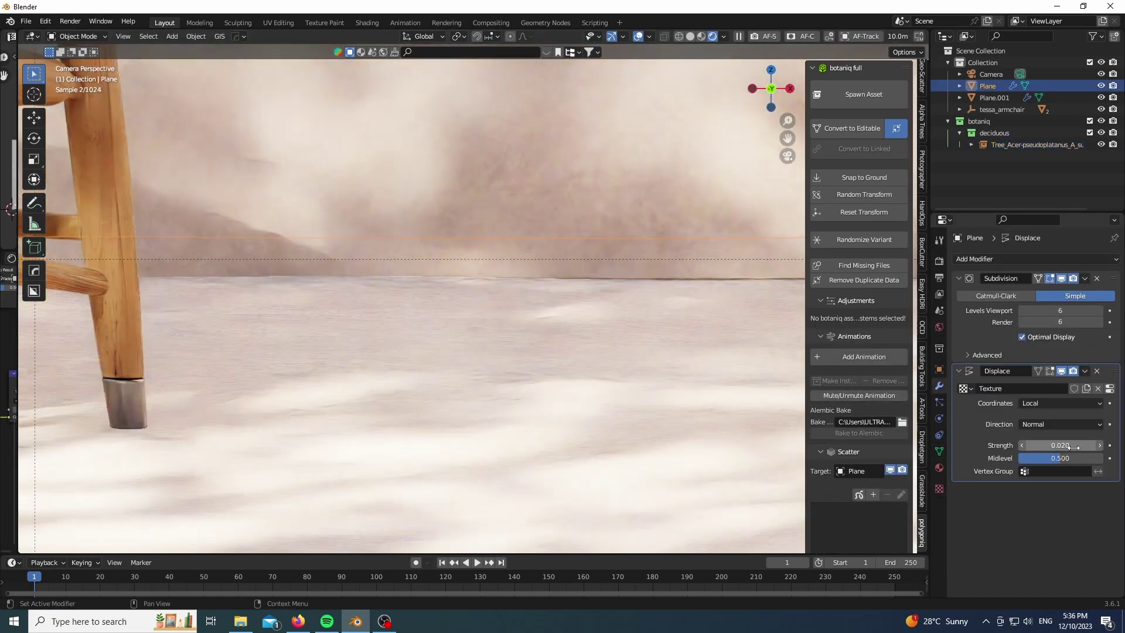
- Lower the floor plane about 0.0012 m in Z beneath the chair legs
key("g")
key("z")
left_click(704, 427)
scroll(686, 354, "down", 5)
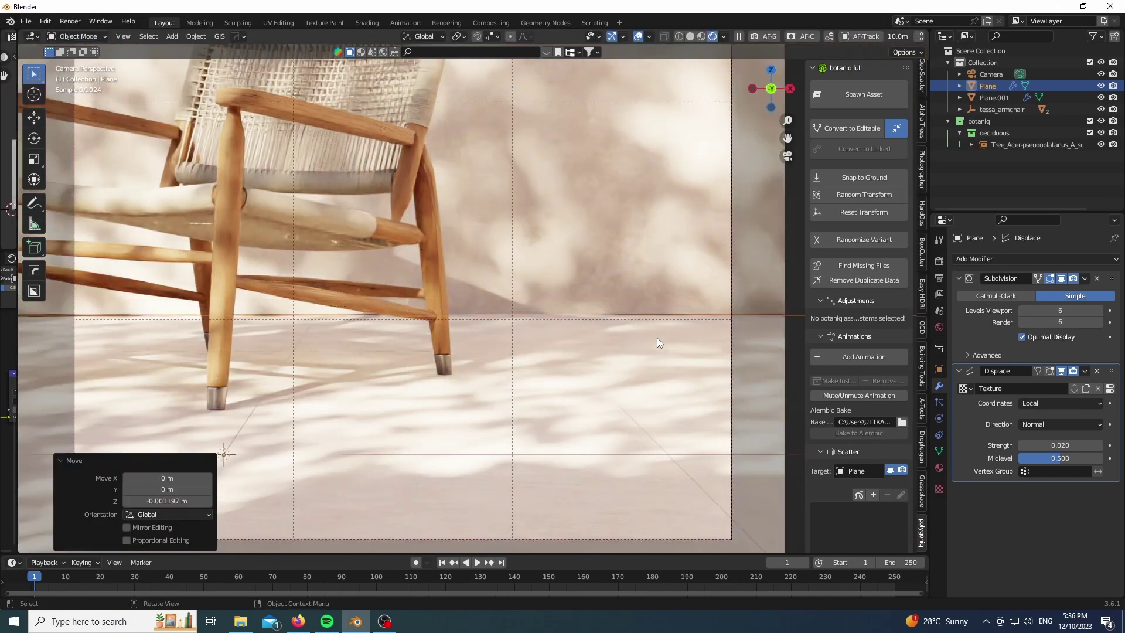
scroll(657, 342, "down", 4)
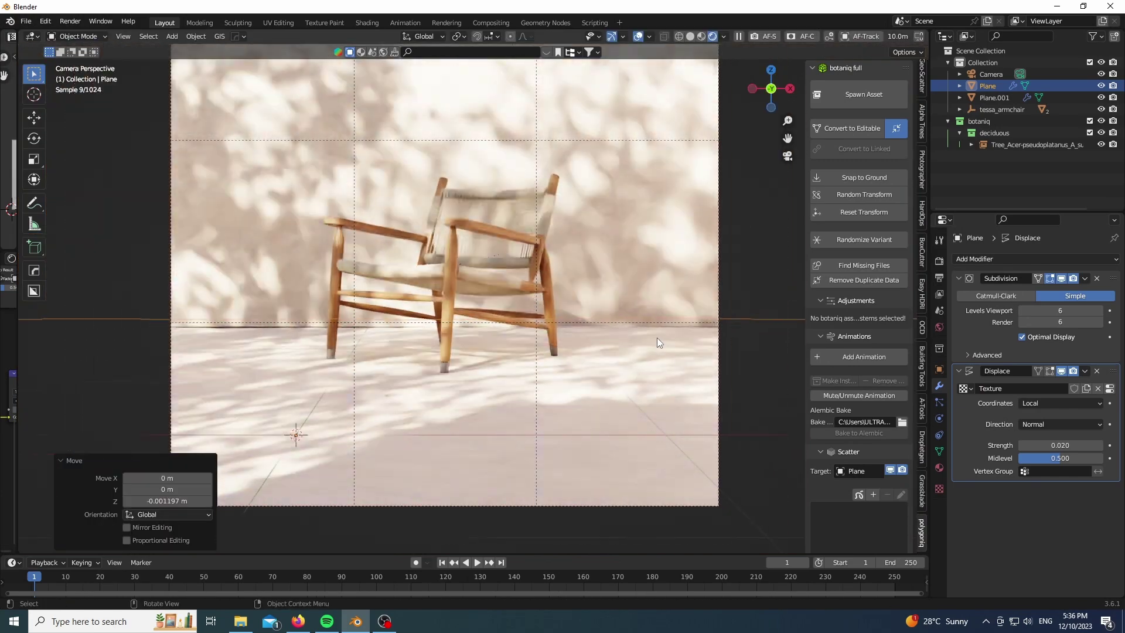
- Circle the junction between wall and floor with the Annotate tool and hide the viewport overlays
key("n")
left_click(33, 203)
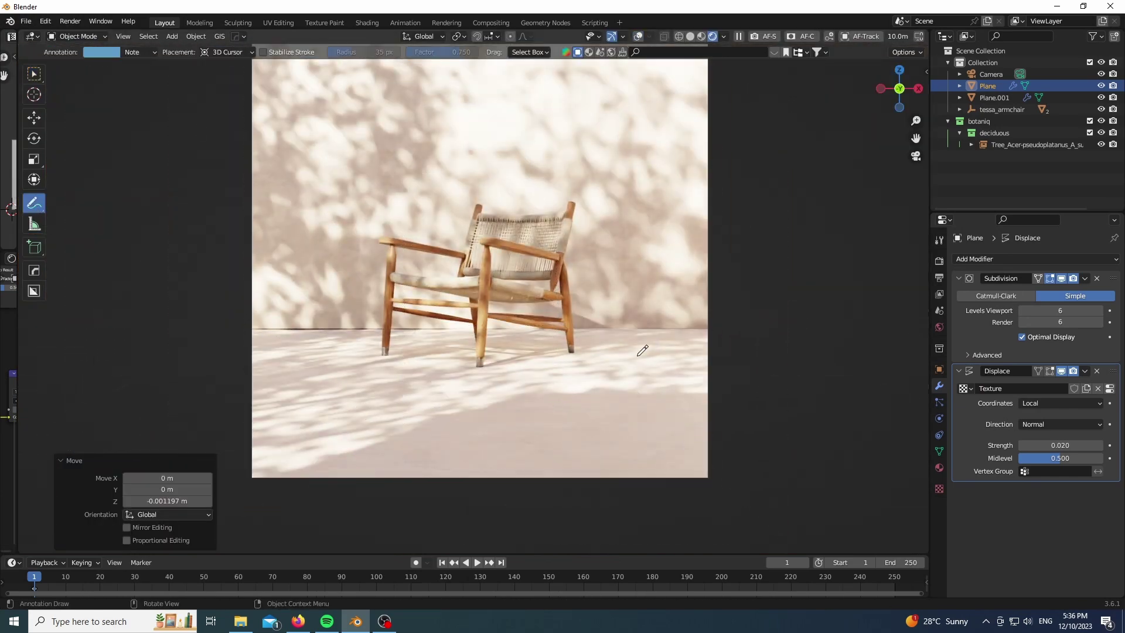
left_click_drag(256, 314, 243, 344)
left_click(33, 74)
left_click(638, 36)
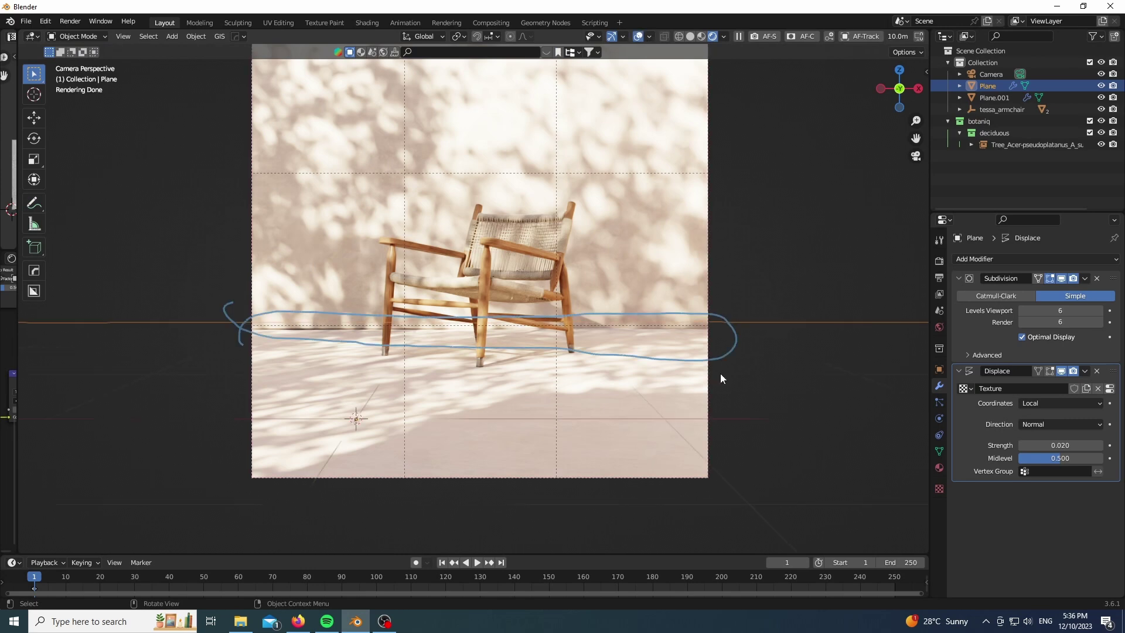
left_click(638, 36)
scroll(509, 349, "down", 1)
scroll(522, 281, "up", 1)
- In solid shading and top view, edit the floor plane and select the faces in its middle columns around the chair
key("z")
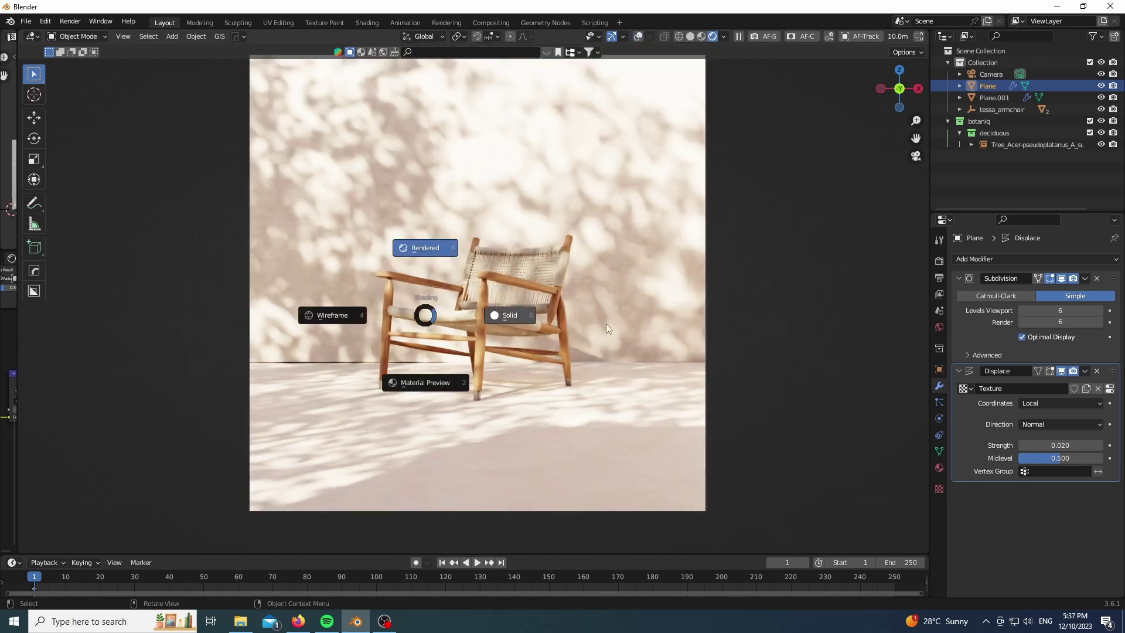
left_click(606, 323)
middle_click_drag(605, 323, 653, 34)
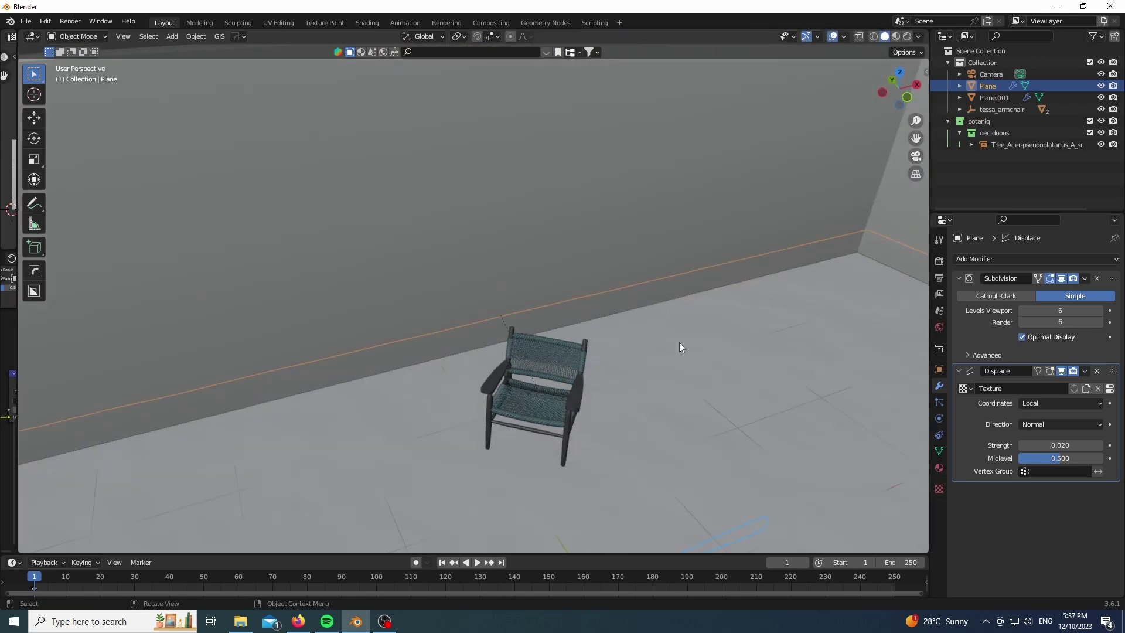
scroll(571, 364, "down", 4)
key("Tab")
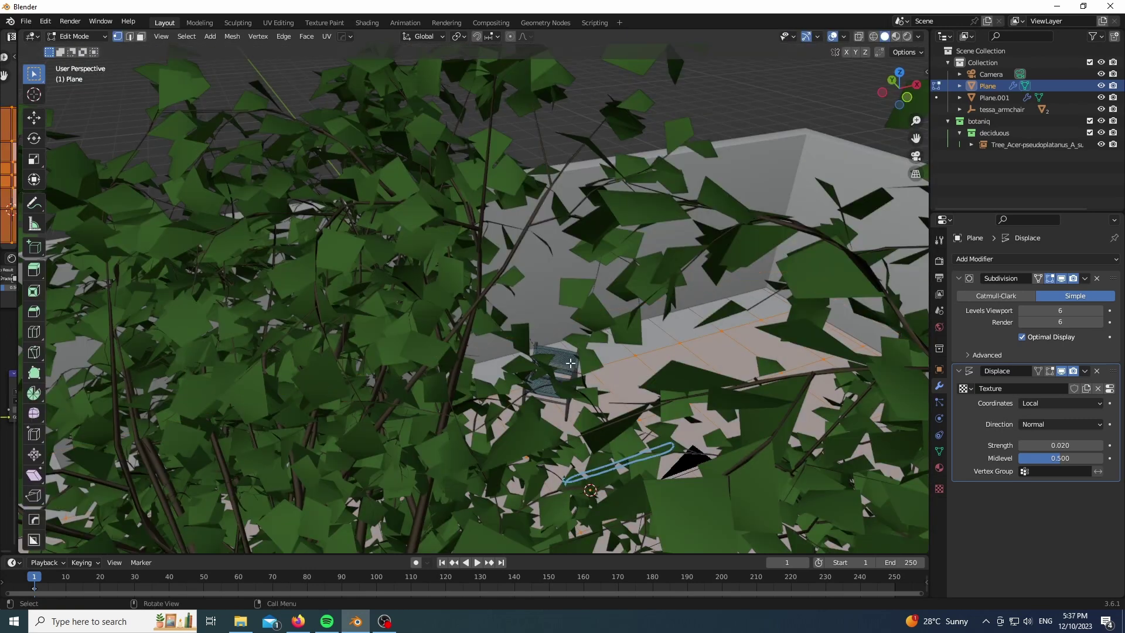
key("KP_7")
scroll(610, 368, "down", 5)
key("alt+z")
key("alt+z")
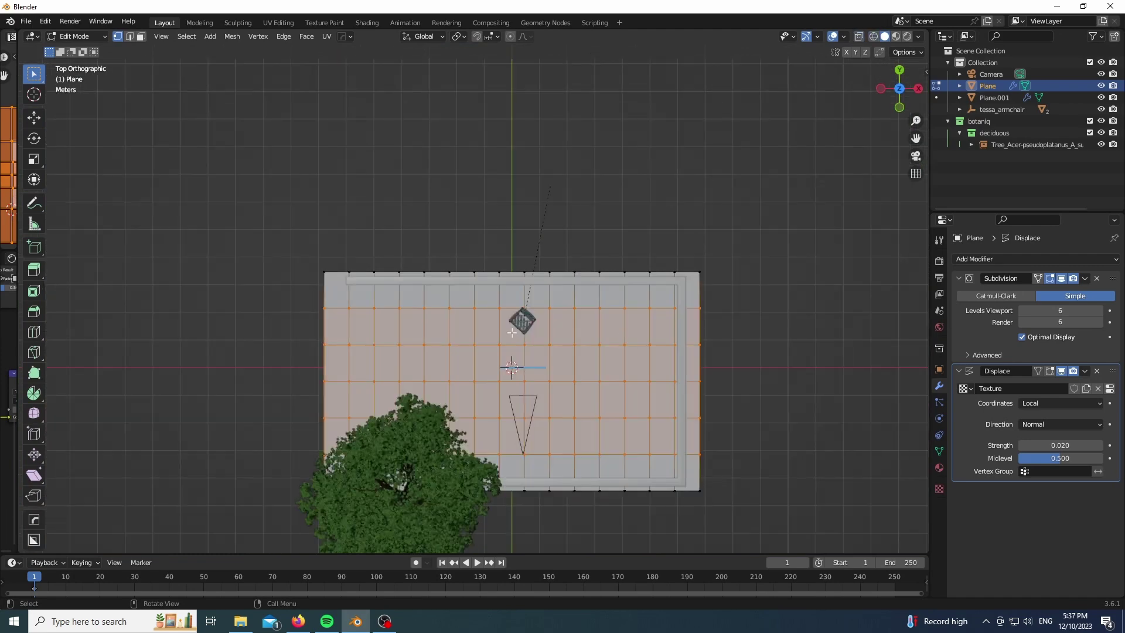
left_click(140, 36)
left_click_drag(624, 451, 624, 452)
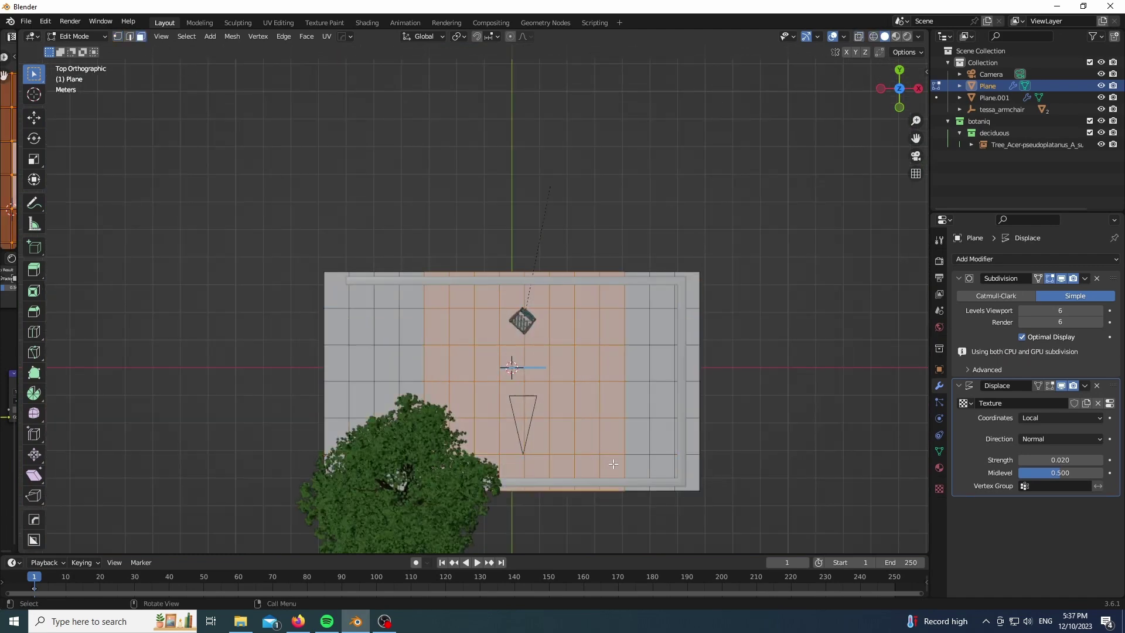
- Create a vertex group from the selected floor faces and return to Object Mode
left_click(940, 404)
left_click(939, 451)
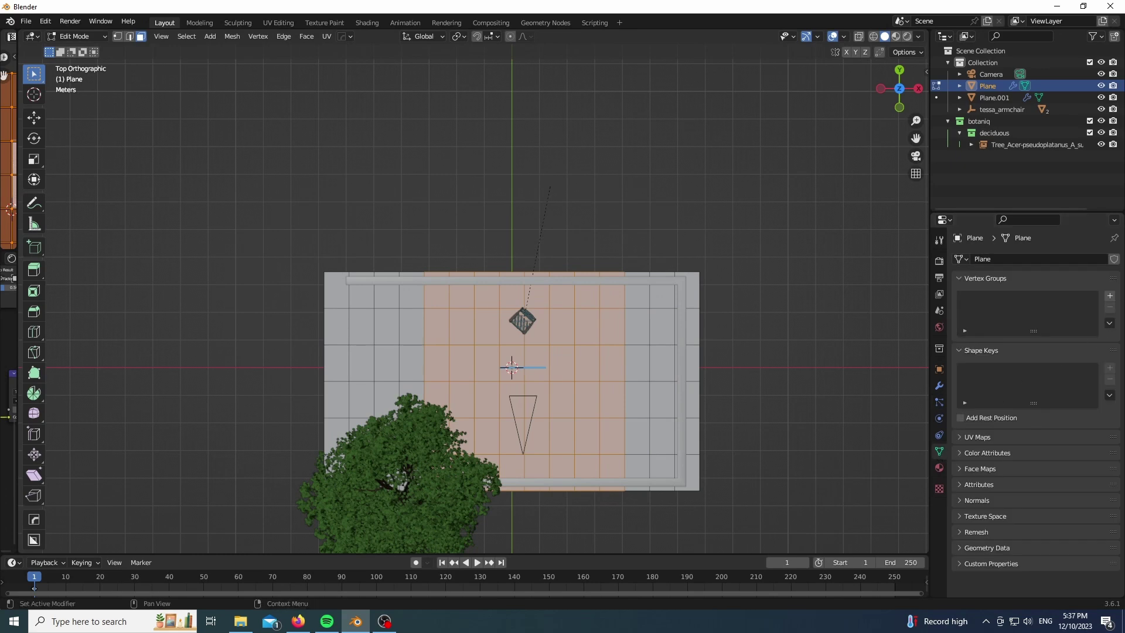
key("Tab")
- Add a UV sphere and isolate it in local view
scroll(629, 248, "down", 6)
key("shift+a")
mouse_move(326, 285)
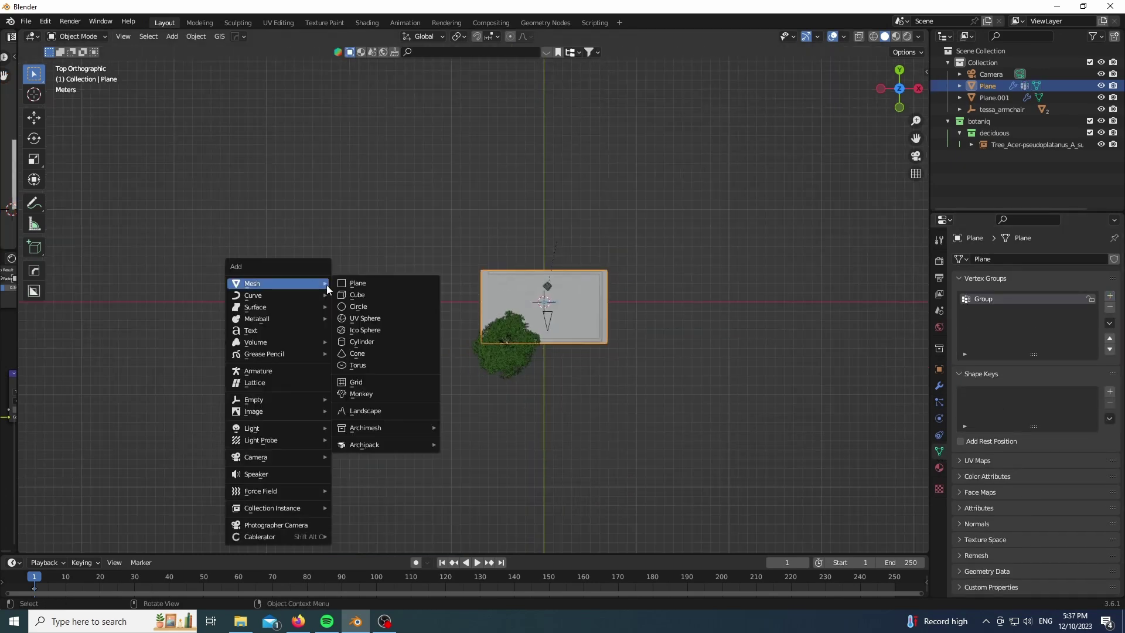
left_click(365, 322)
key("KP_Divide")
middle_click_drag(540, 345, 620, 175)
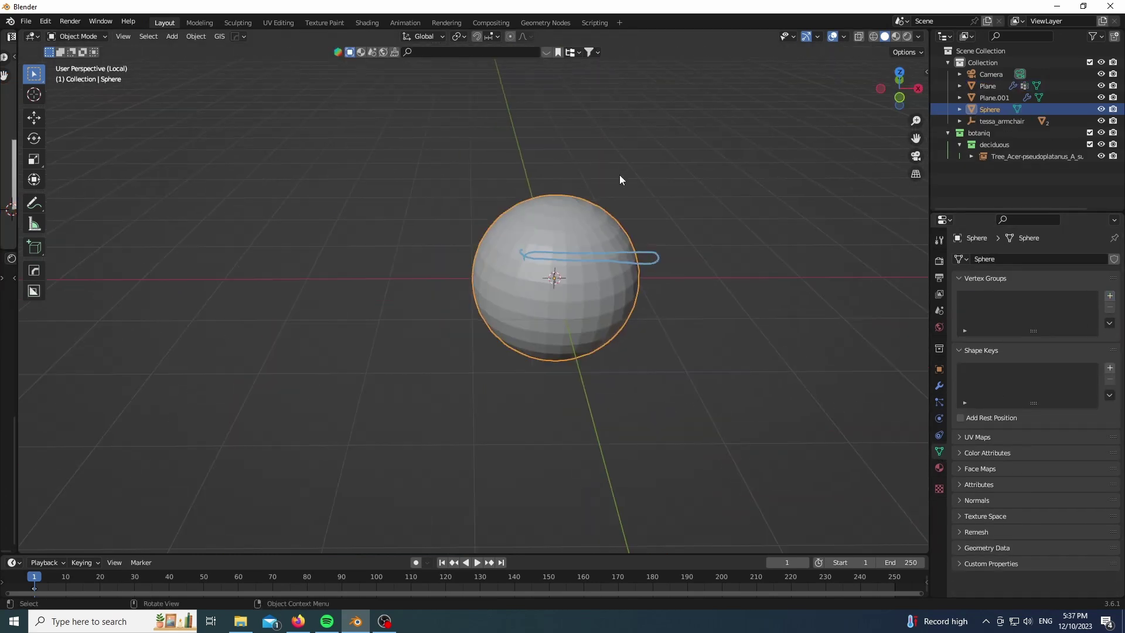
scroll(634, 267, "up", 4)
- Un-subdivide the sphere's mesh with 2 iterations in Edit Mode
key("Tab")
key("F3")
type("unsubd")
left_click(727, 290)
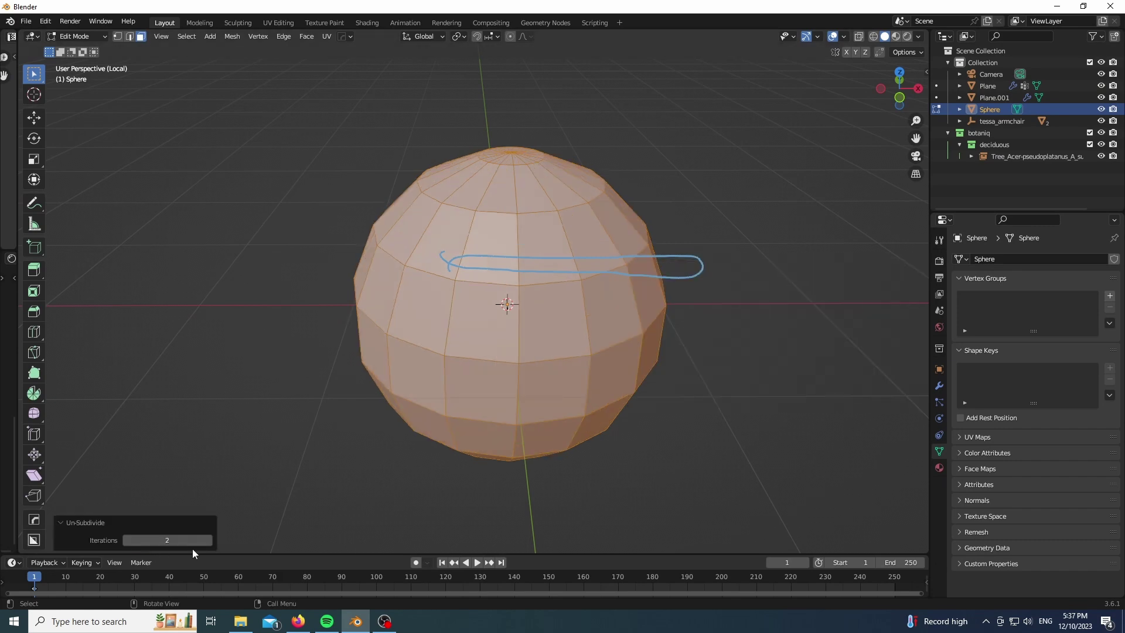
- Raise the sphere's Un-Subdivide iterations to 3 for a more irregular, faceted mesh
left_click(206, 540)
left_click_drag(890, 87, 919, 35)
middle_click_drag(682, 292, 632, 275)
scroll(633, 275, "down", 3)
- In X-ray front view, flatten the sphere's lower half along Z by about 0.187 and move it up about 0.52 m
key("alt+z")
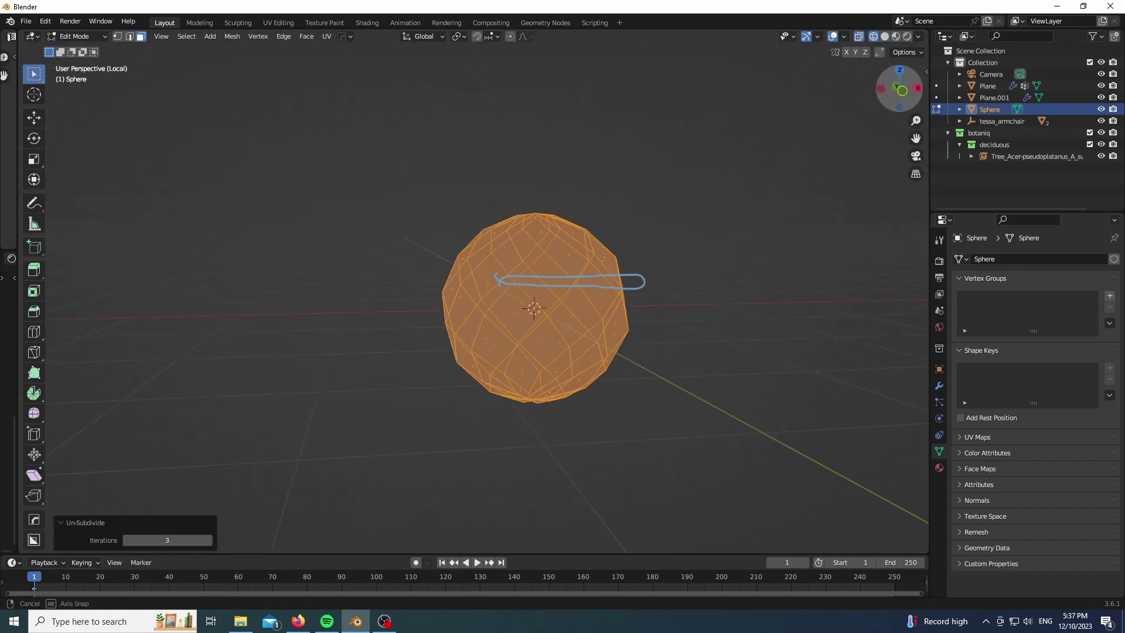
middle_click_drag(556, 263, 410, 371)
key("1")
key("KP_1")
left_click_drag(432, 318, 791, 471)
key("s")
key("z")
left_click(608, 344)
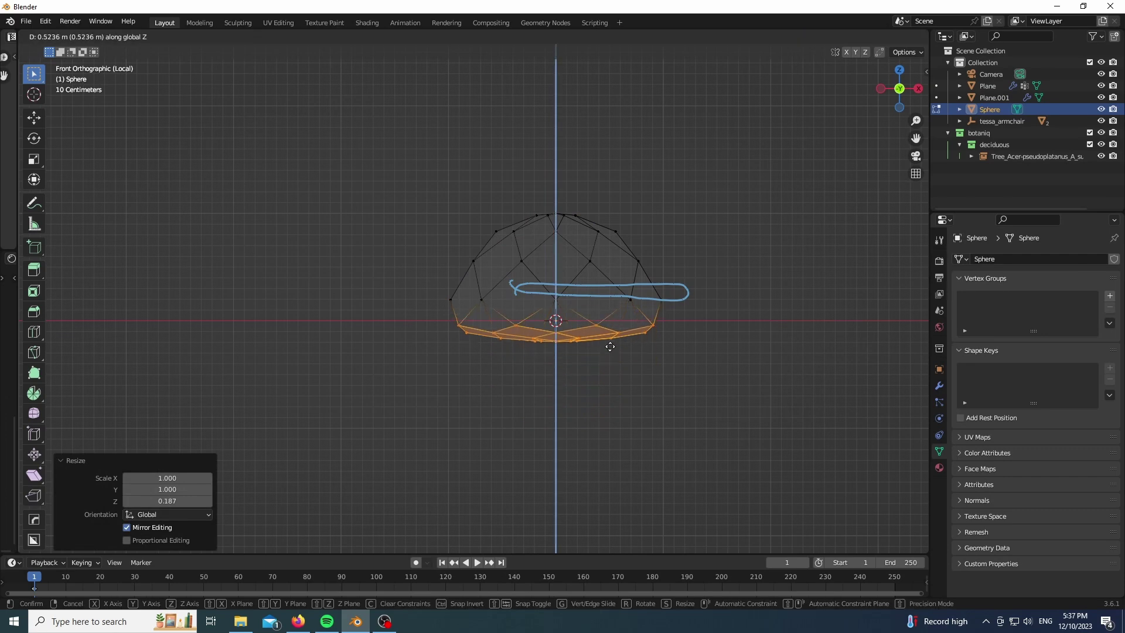
- Scale the whole sphere mesh along Z and return to Object Mode with X-ray off
key("a")
key("s")
key("z")
left_click(673, 318)
key("Tab")
key("alt+z")
middle_click_drag(806, 122, 746, 264)
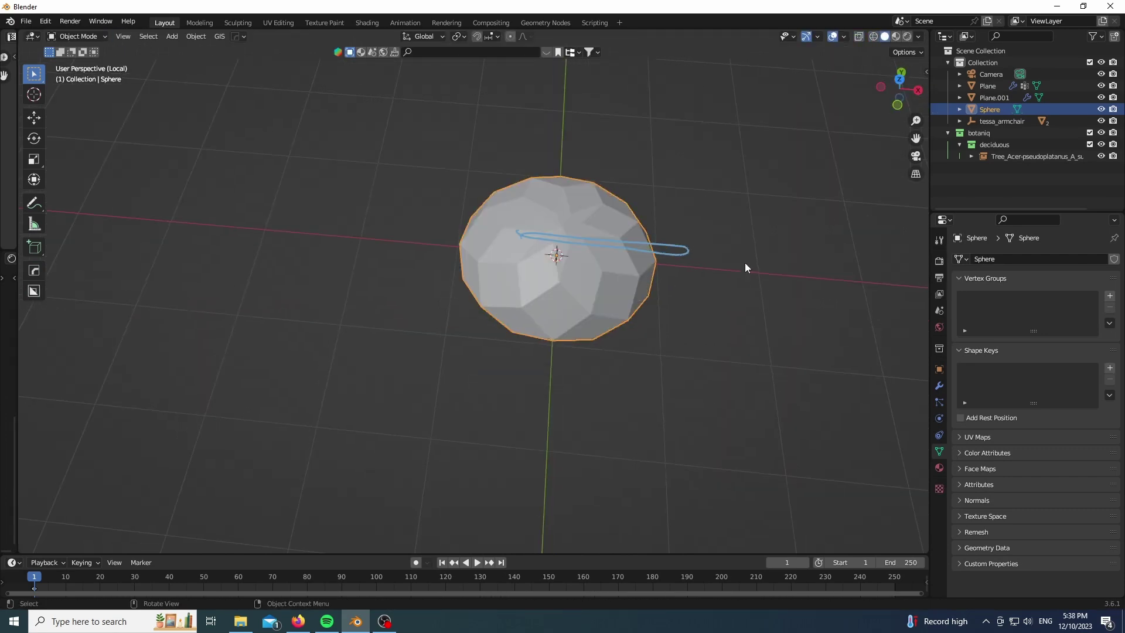
- Add a cylinder with 4 vertices, 1 m radius and 2 m depth at the world origin
key("shift+a")
mouse_move(431, 259)
left_click(562, 324)
type("5")
key("Return")
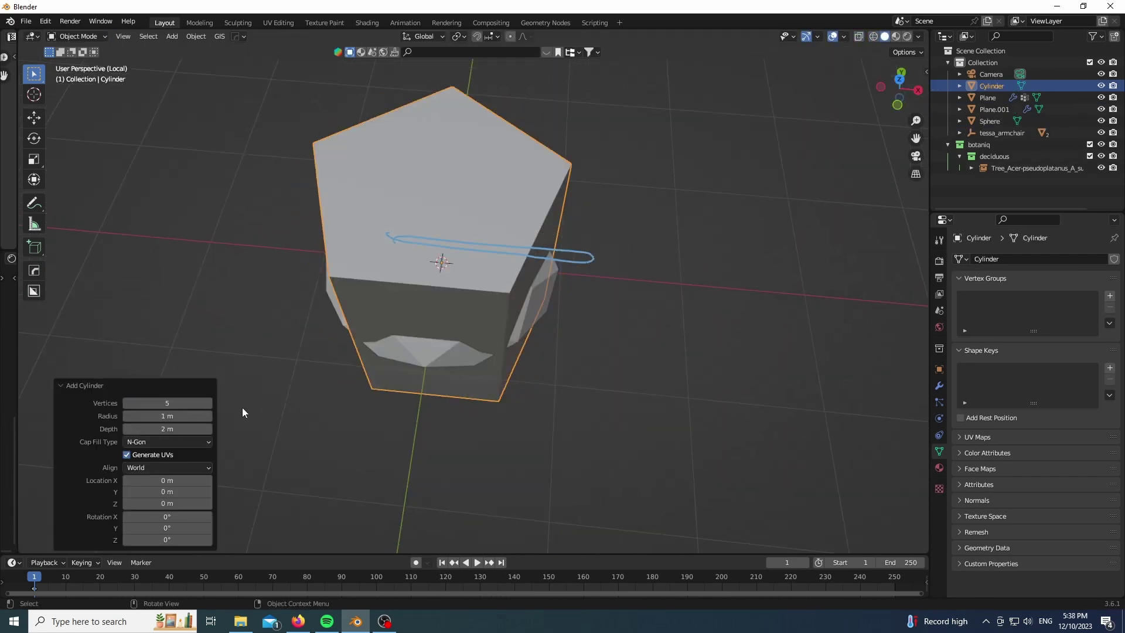
left_click(126, 403)
left_click(208, 403)
left_click(127, 404)
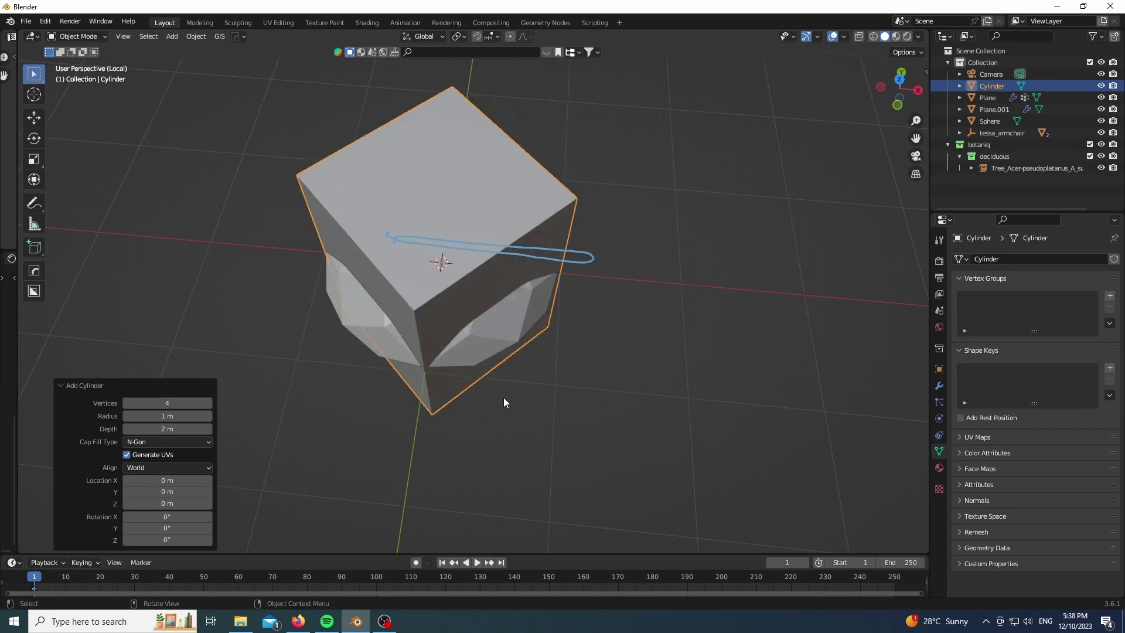
- Rotate the cylinder 90° around Y and move it along X, clear of the sphere
key("r")
key("x")
key("9")
key("0")
key("y")
key("Return")
key("g")
key("x")
left_click(877, 433)
scroll(406, 318, "down", 4)
- Shrink the cylinder's mesh on every axis except X into a thin stick
key("Tab")
key("s")
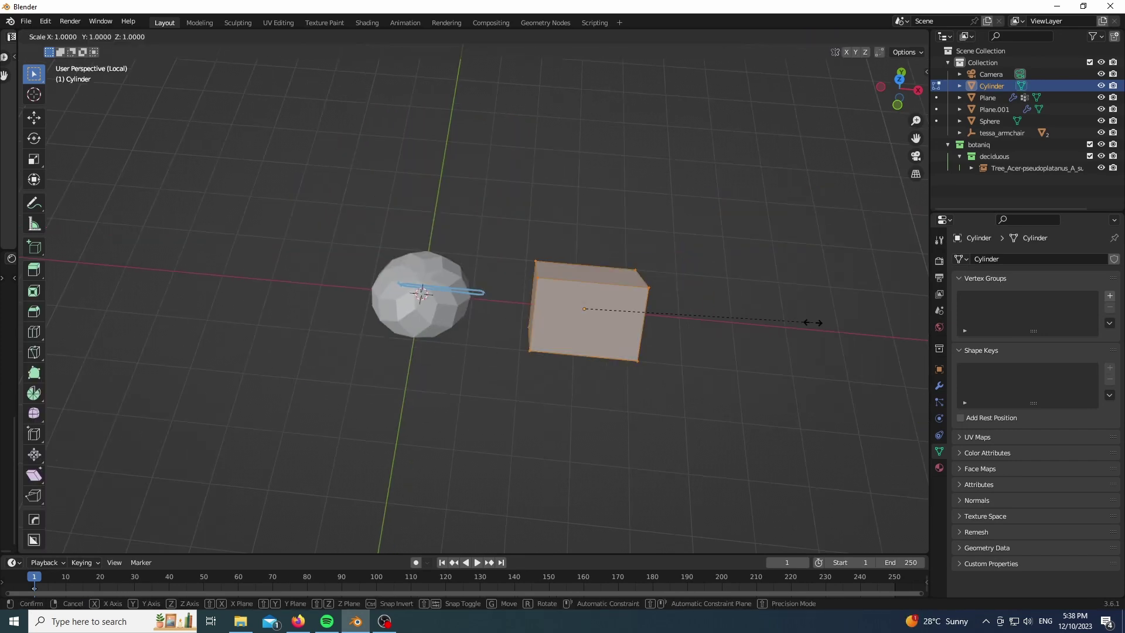
key("shift+x")
left_click(627, 309)
- Add two single loop cuts to the stick and offset each one so the stick bends
scroll(626, 309, "up", 5)
key("ctrl+r")
left_click(549, 305)
left_click(549, 304)
key("g")
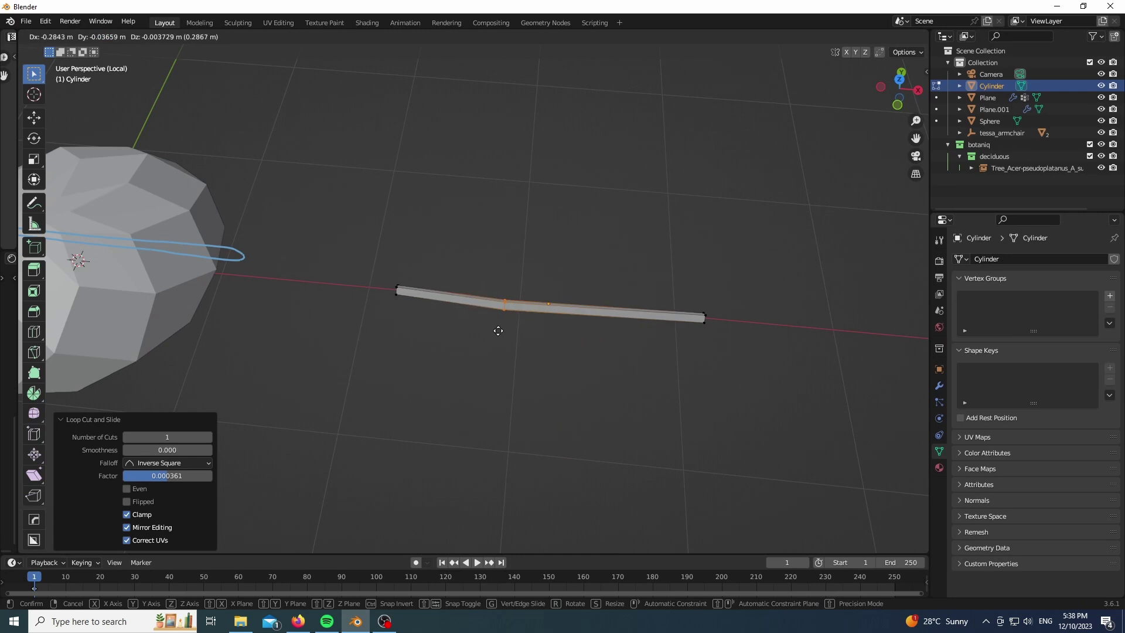
left_click(428, 338)
key("ctrl+r")
left_click(557, 331)
left_click(556, 331)
key("g")
left_click(563, 337)
- In wireframe, extrude the stick's far end about 0.08 m and shift it in the horizontal plane
key("shift+z")
left_click_drag(679, 287, 739, 355)
key("e")
left_click(765, 390)
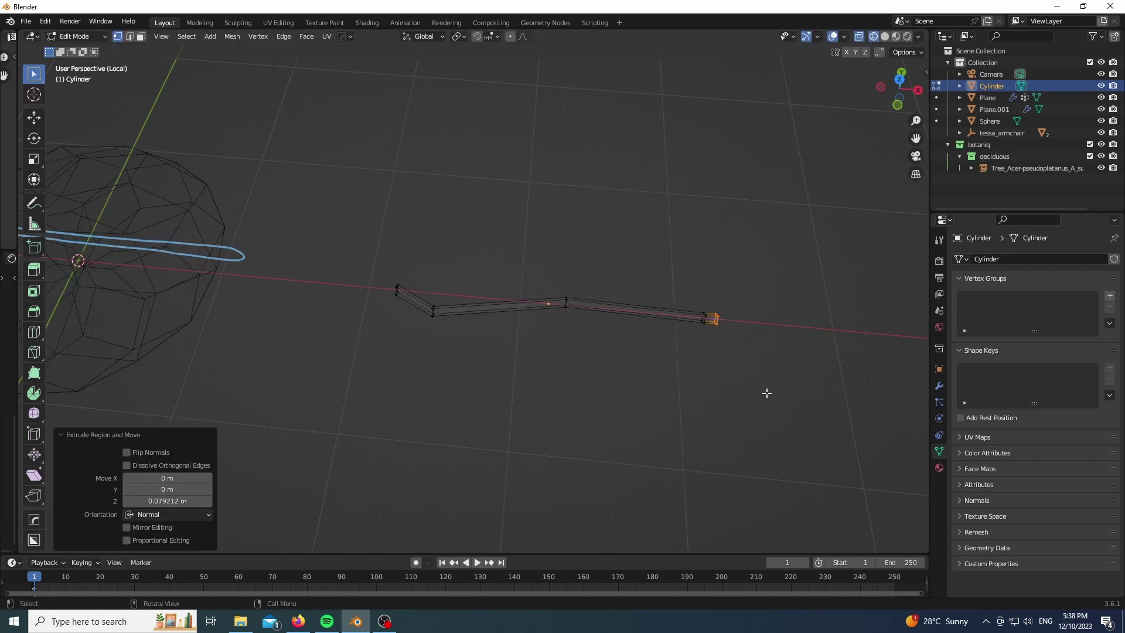
key("g")
key("shift+z")
left_click(755, 410)
- Rotate the stick's extruded end, extrude it again sideways into a hooked tip, and leave Edit Mode
key("r")
left_click(724, 446)
key("e")
key("shift+z")
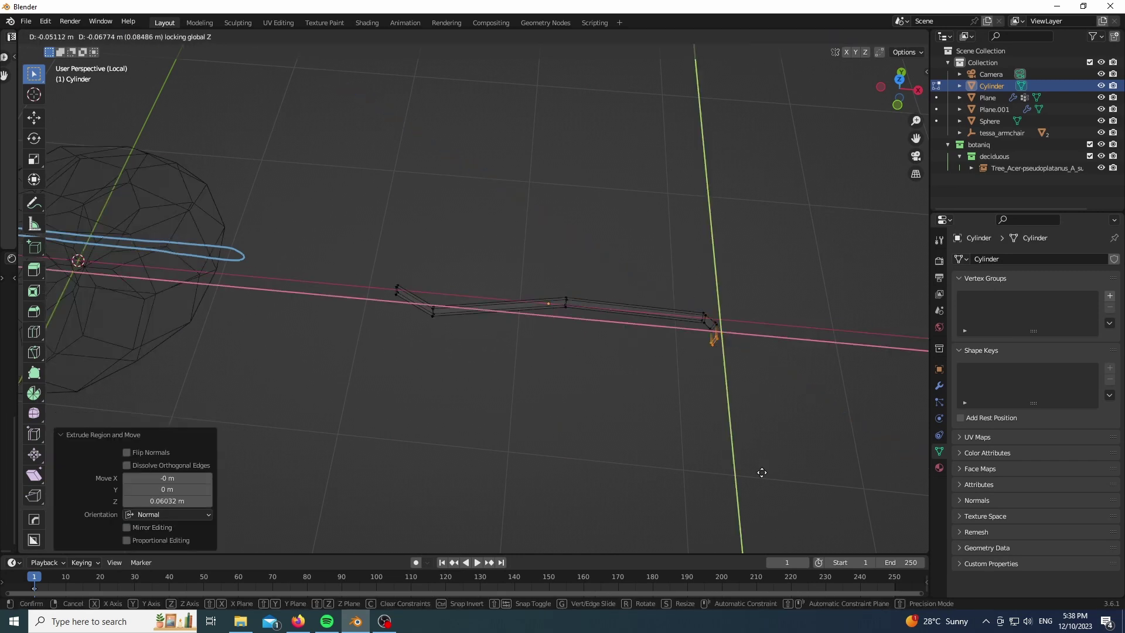
left_click(763, 471)
key("Tab")
- Duplicate the bent stick along X, away from the sphere
key("shift+d")
key("x")
left_click(103, 362)
scroll(103, 363, "up", 1)
middle_click_drag(844, 362, 314, 357, "shift")
- In the duplicated stick's mesh, move the two inner bend loops horizontally to give it a different shape
key("Tab")
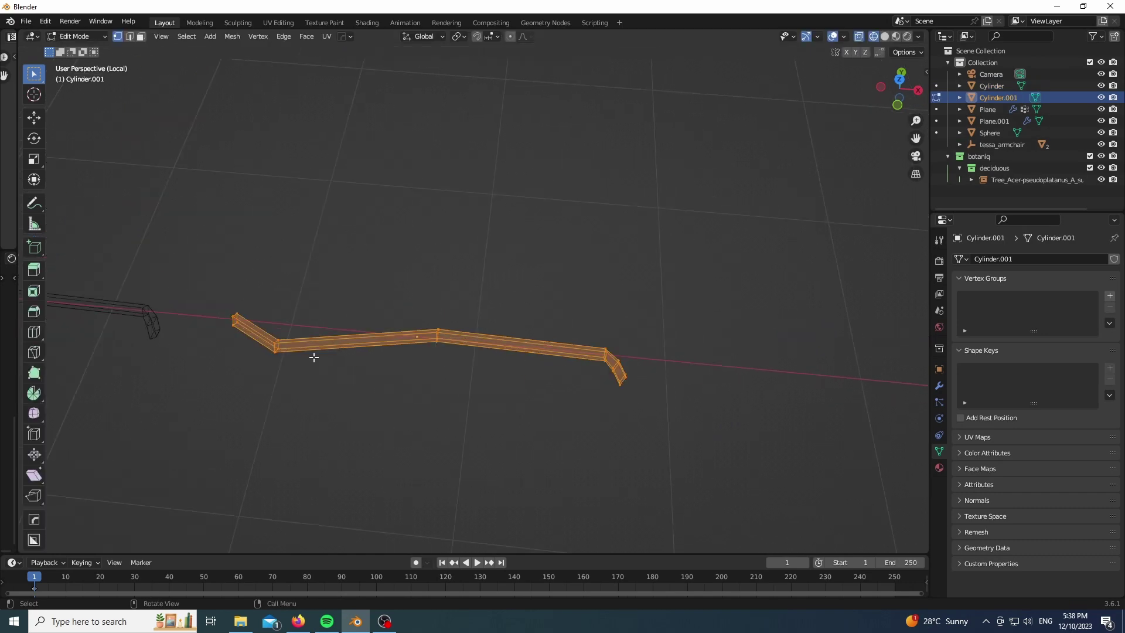
left_click_drag(252, 328, 322, 409)
key("g")
key("shift+z")
left_click(349, 364)
left_click_drag(404, 310, 477, 396)
key("g")
key("shift+z")
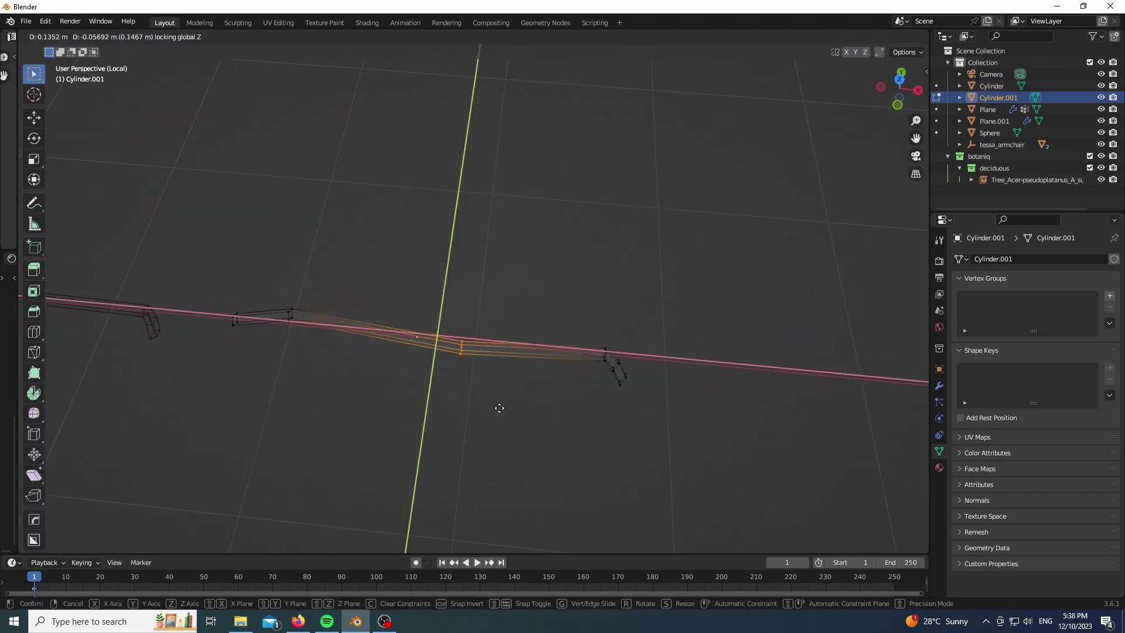
left_click(531, 417)
- Rotate the duplicate stick's hooked end about 47° around Z, move it horizontally inward, and leave Edit Mode
left_click_drag(588, 323, 652, 406)
key("r")
key("z")
left_click(727, 422)
key("g")
key("shift+z")
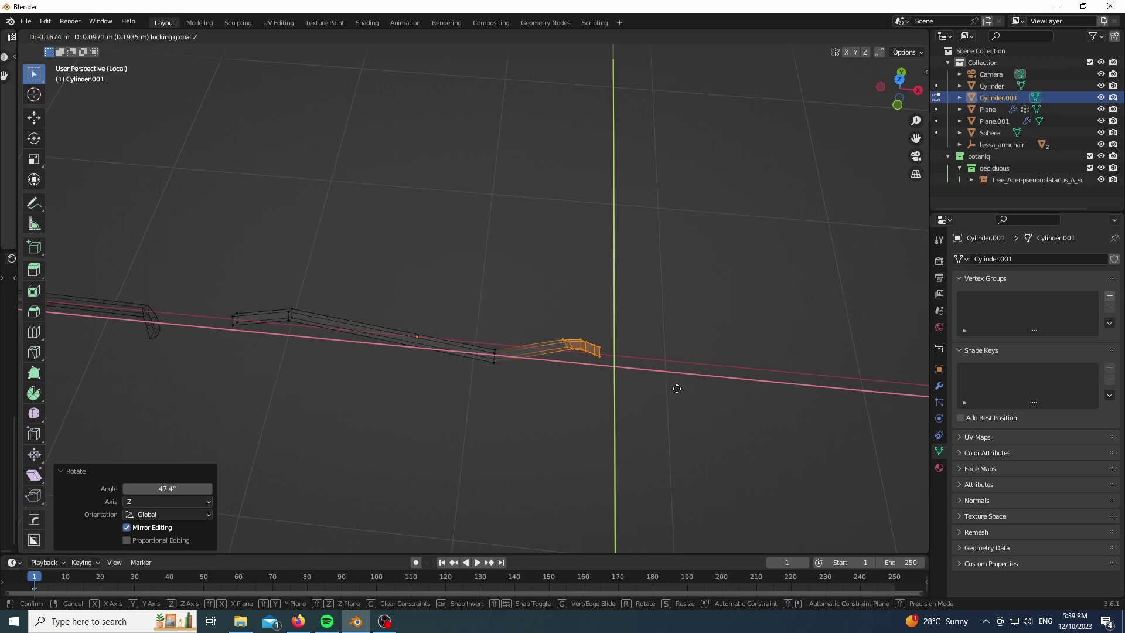
left_click(675, 388)
key("Tab")
- Scale the duplicate stick's whole mesh along X to shorten it and along Y, then return to Object Mode
scroll(686, 352, "down", 8)
scroll(691, 350, "up", 2)
key("Tab")
key("a")
key("s")
key("x")
left_click(702, 356)
key("s")
key("y")
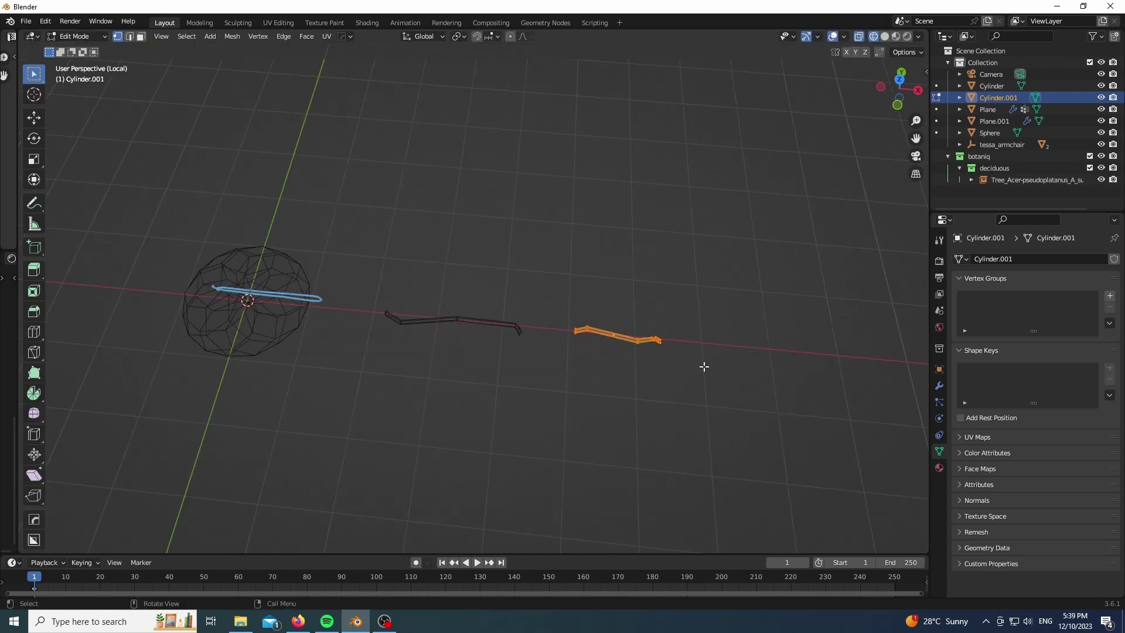
left_click(703, 434)
key("Tab")
- Return to solid shading and duplicate the sphere along X to the side opposite the sticks
key("shift+z")
left_click(275, 305)
key("shift+d")
key("x")
left_click(291, 281)
scroll(291, 281, "down", 5)
scroll(319, 269, "up", 4)
- Stretch the duplicate sphere's mesh along X and squash it along Y into an elongated pebble
key("Tab")
key("s")
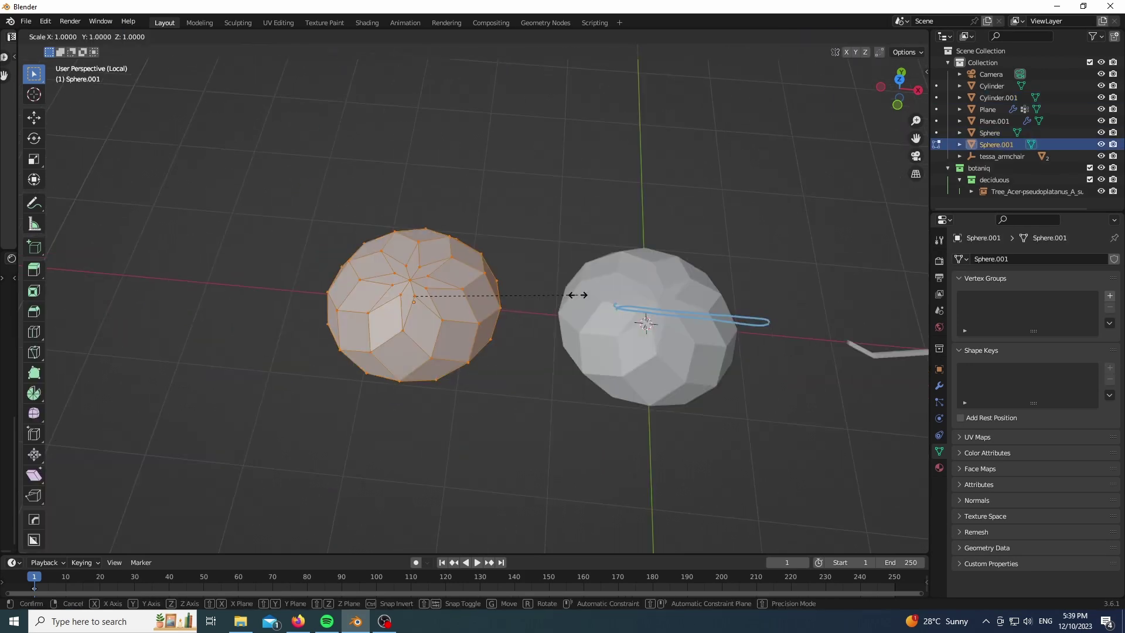
key("x")
left_click(570, 500)
key("s")
key("y")
left_click(515, 381)
key("Tab")
- Select all four pebble and stick objects and scale their meshes to 0.1 in Edit Mode
scroll(284, 293, "down", 6)
key("a")
key("Tab")
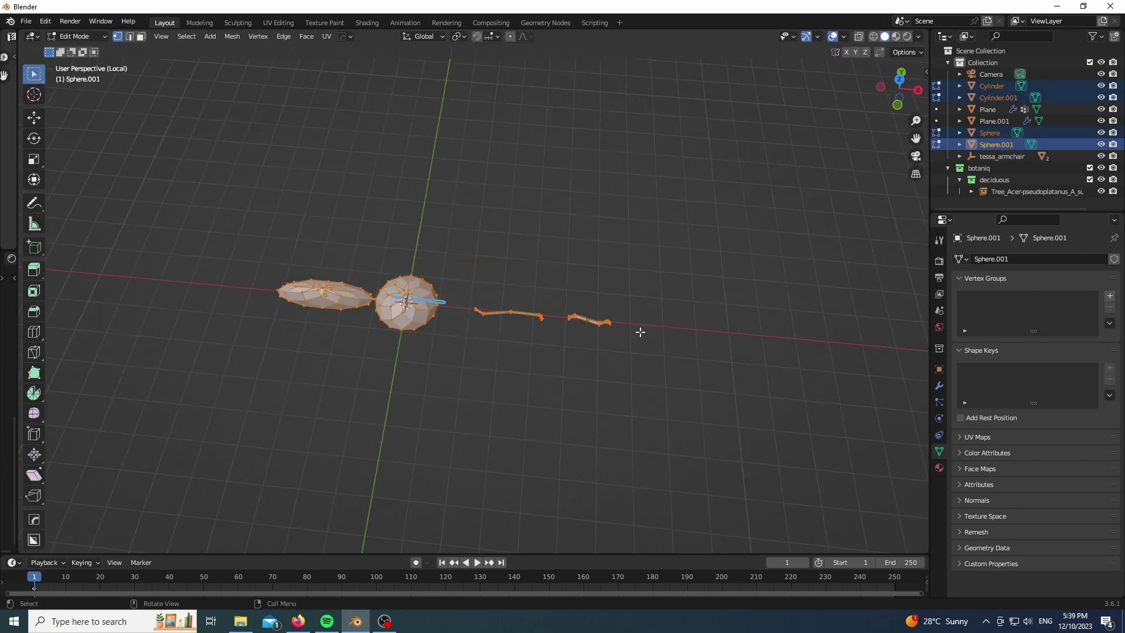
type("s.1")
key("Return")
scroll(410, 304, "up", 15)
- Select only the two linked sphere meshes and scale them to 0.2
left_click(458, 267)
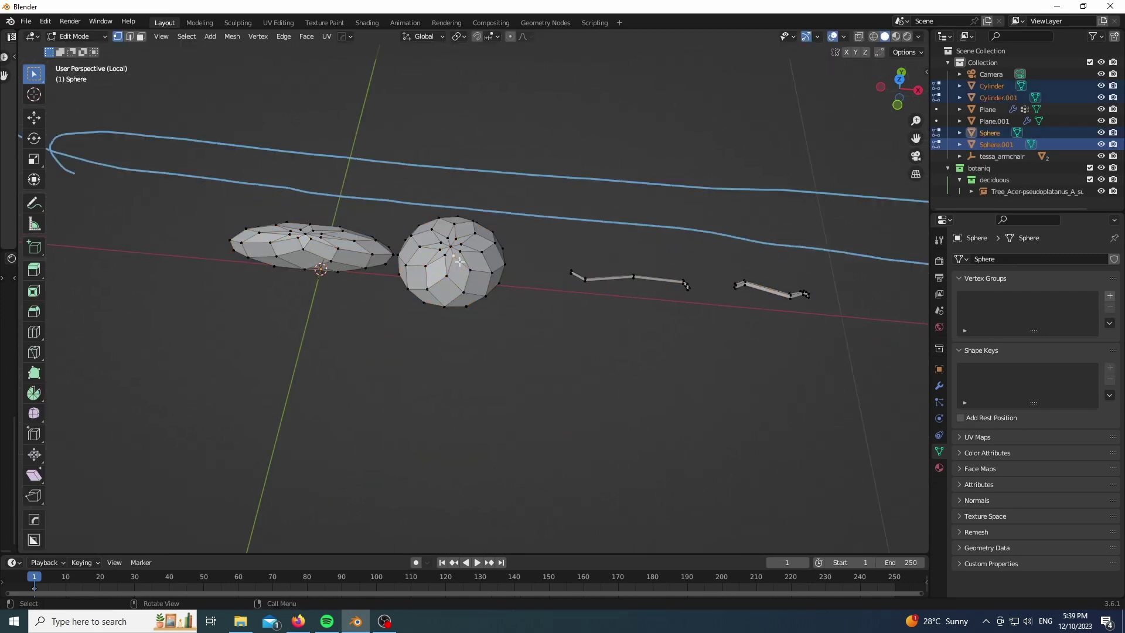
key("l")
key("semicolon")
key("semicolon")
type("ls0")
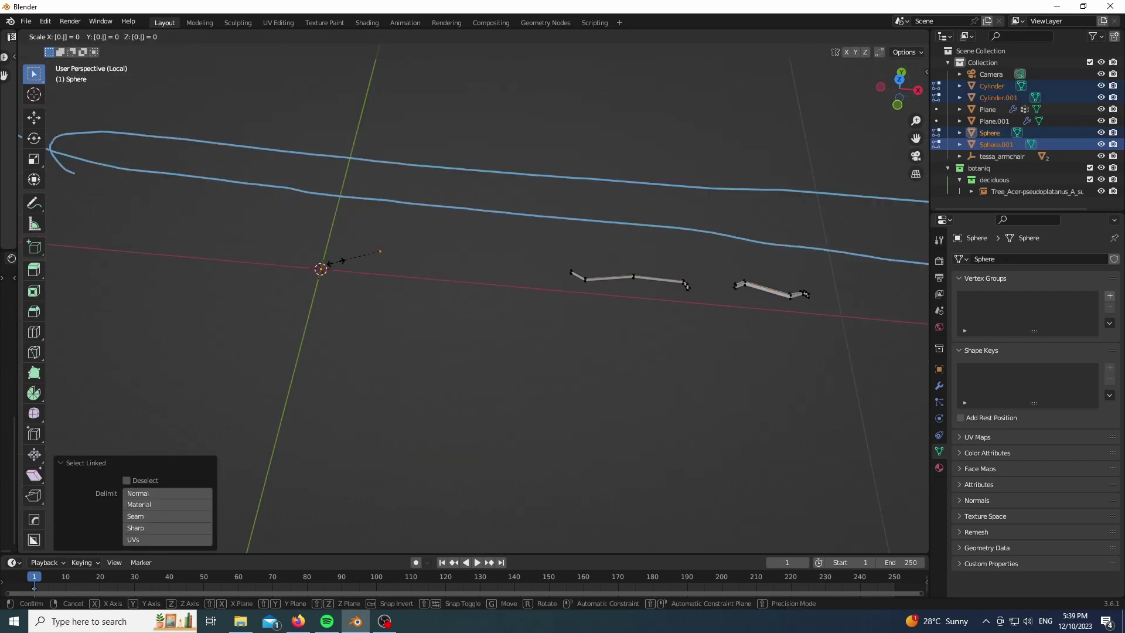
type(".2")
key("Return")
- Return to Object Mode and set the origin of the four small objects to their geometry
key("Tab")
left_click(193, 35)
mouse_move(258, 66)
left_click(331, 74)
scroll(424, 291, "down", 5)
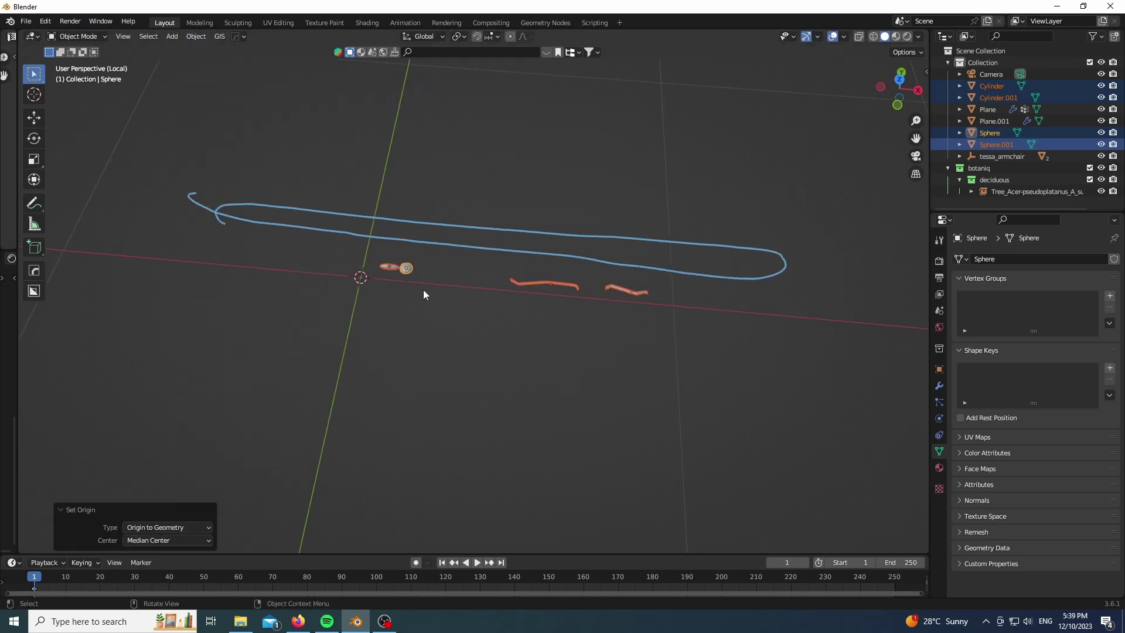
- Move the four small objects into a new collection named Rubble
key("m")
left_click(297, 190)
type("Rubble")
key("Return")
scroll(582, 237, "down", 3)
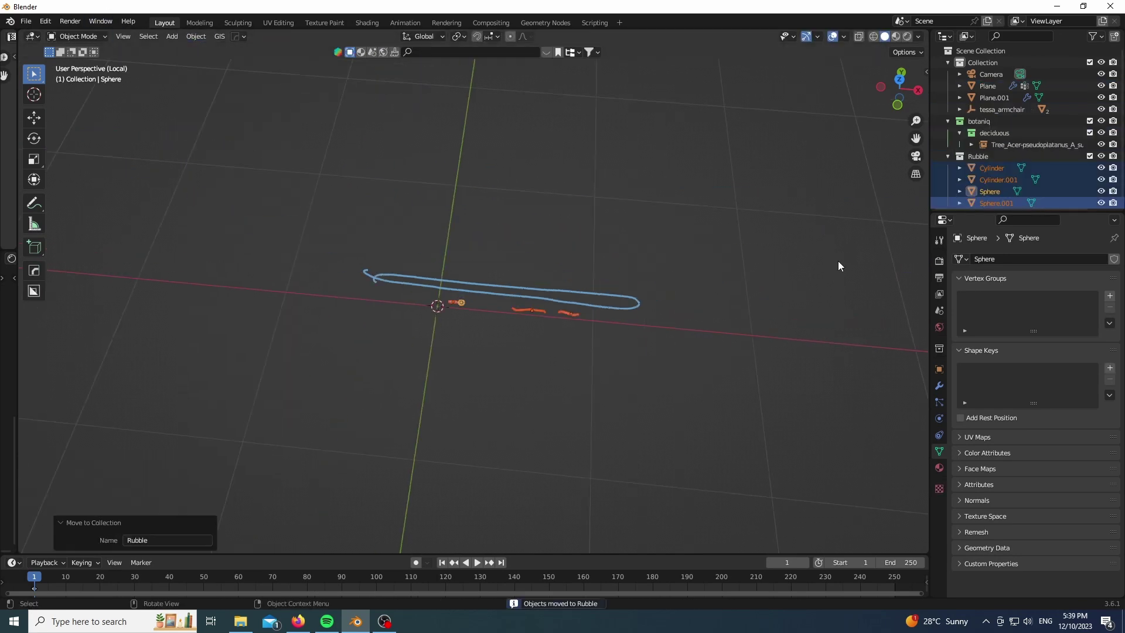
- Exclude the Rubble collection from the view layer, select the floor plane, and look through the camera
left_click(1089, 156)
key("KP_7")
left_click(571, 312)
key("KP_0")
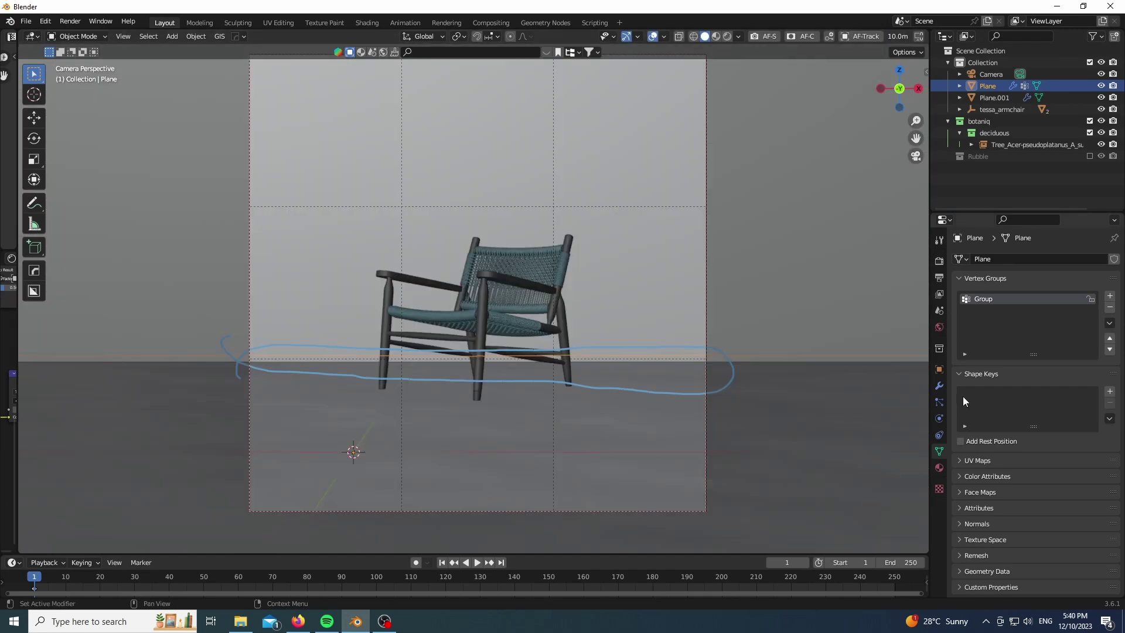
- Add a Hair particle system to the floor plane with Advanced settings enabled
left_click(938, 402)
left_click(1115, 259)
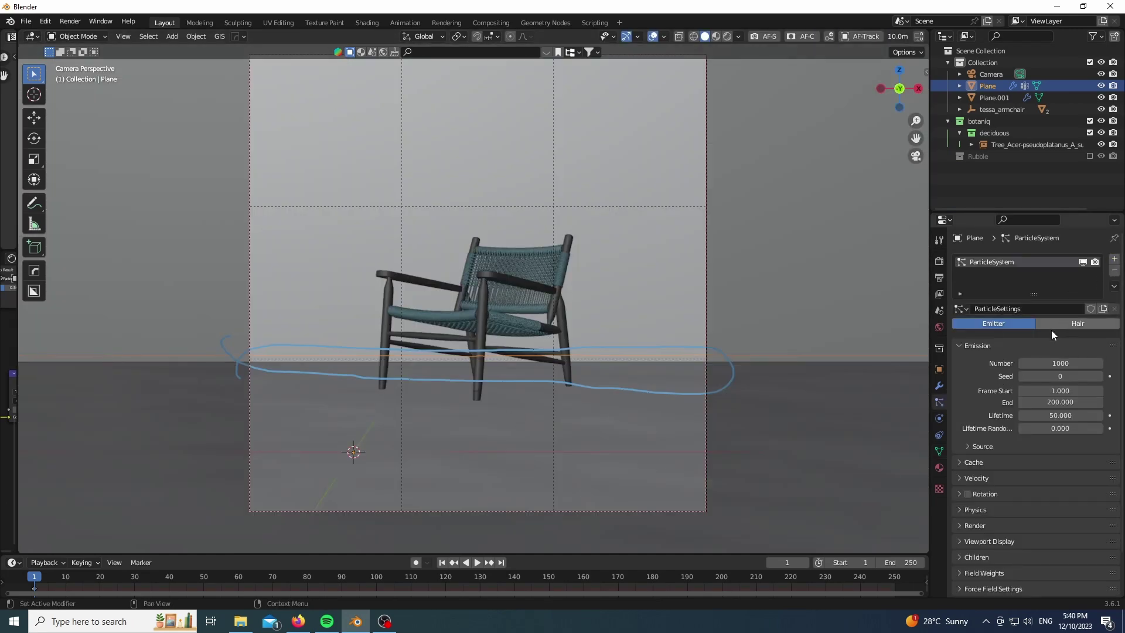
left_click(1052, 324)
scroll(962, 473, "down", 2)
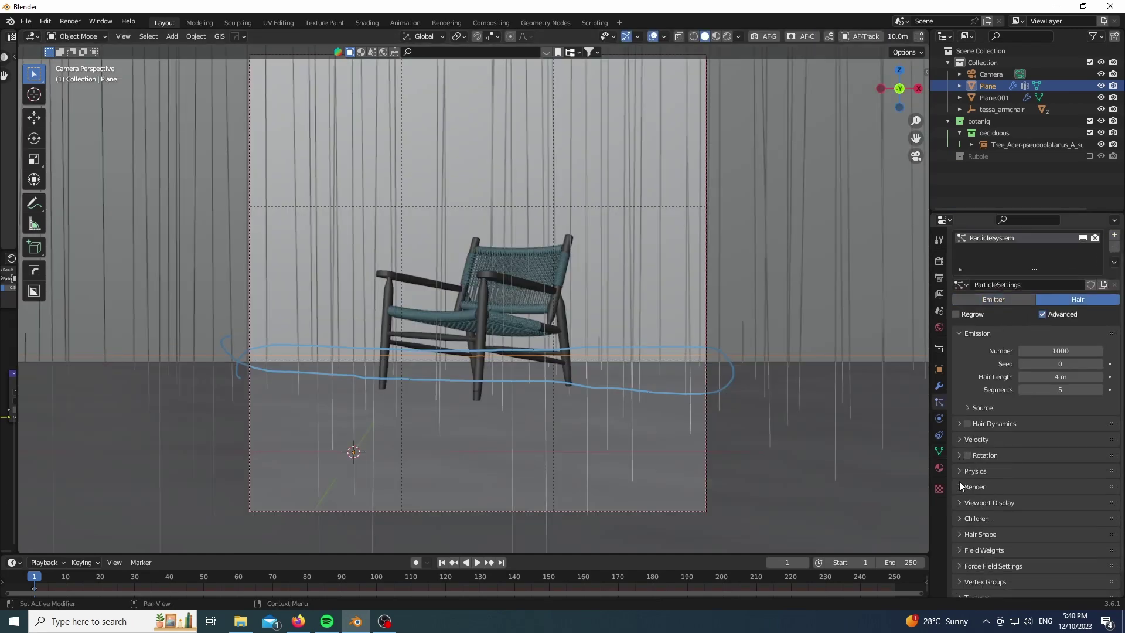
- Render the floor's hair particles as a collection, with Rubble as the instance collection
left_click(968, 461)
scroll(968, 462, "down", 4)
left_click(1042, 387)
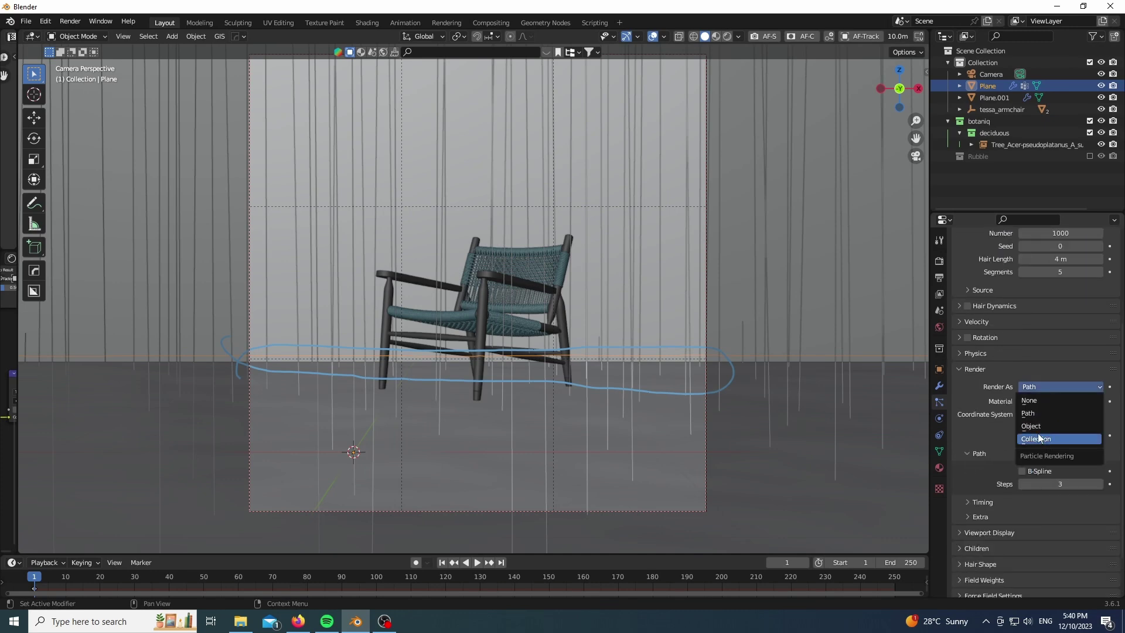
left_click(1035, 438)
left_click(1041, 473)
left_click(964, 523)
- Inspect the scattered rubble up close and set the particles' Scale Randomness to 0.667
scroll(621, 513, "up", 8)
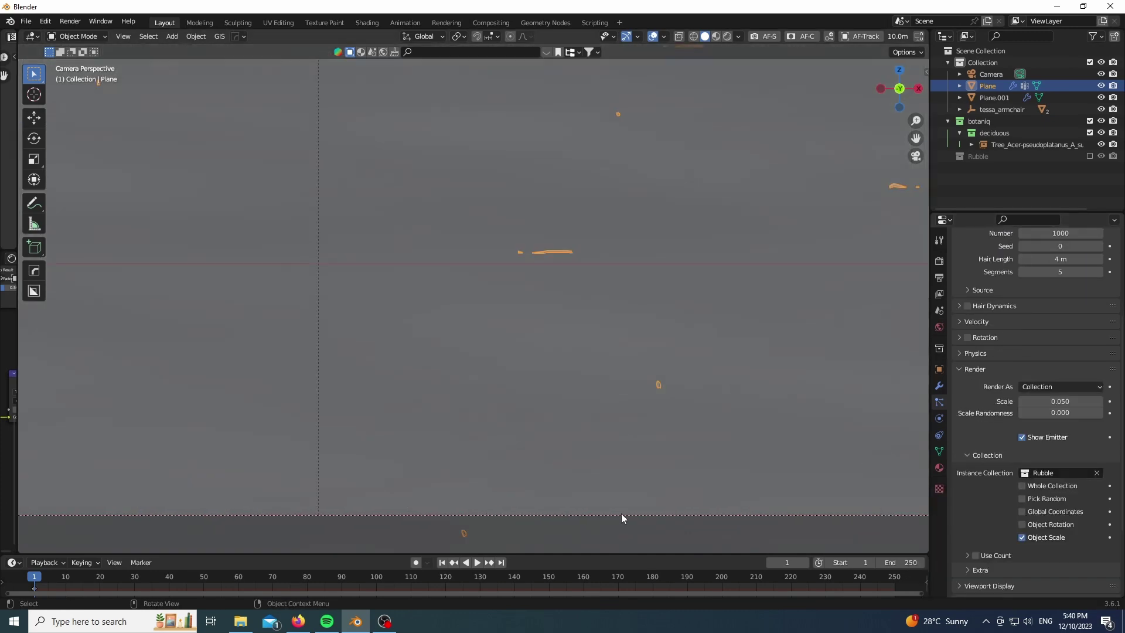
scroll(624, 335, "up", 6)
scroll(623, 336, "down", 12)
scroll(974, 407, "up", 4)
scroll(976, 399, "down", 4)
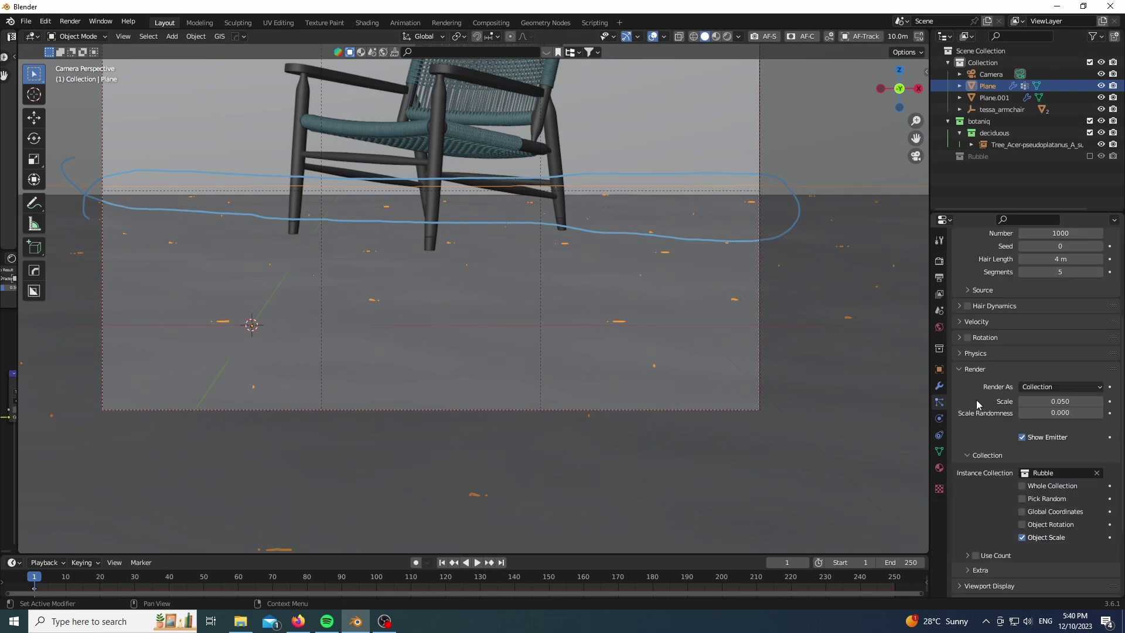
left_click_drag(1091, 410, 1097, 411)
scroll(1008, 402, "down", 3)
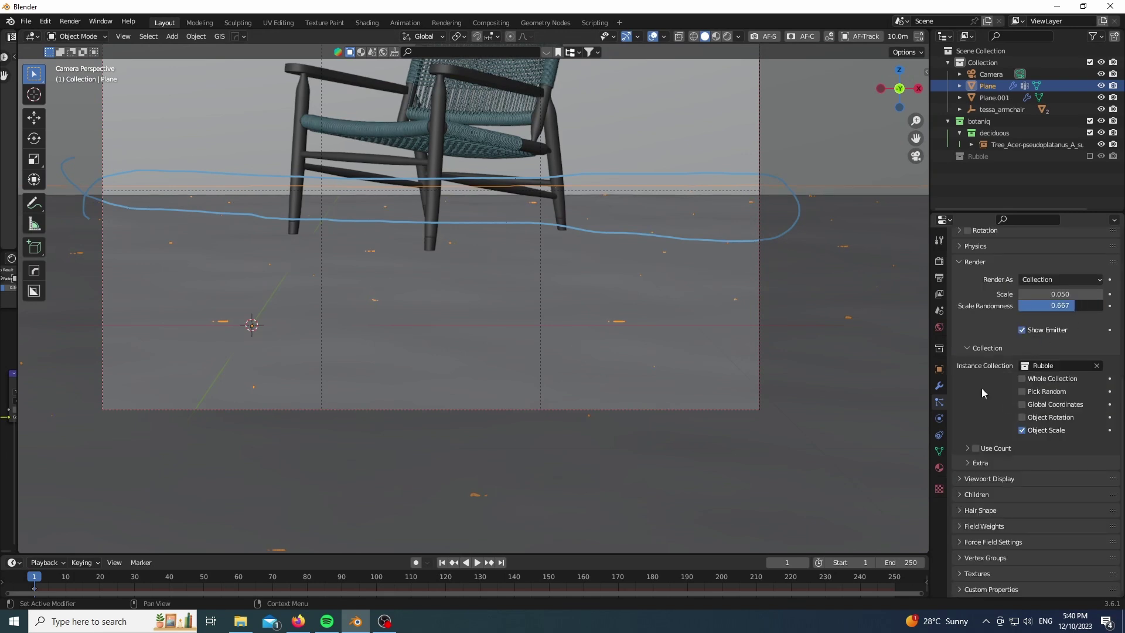
- Assign the vertex group "Group" as the Density group of the floor's hair particles
left_click(976, 557)
scroll(1042, 414, "down", 5)
left_click(1042, 414)
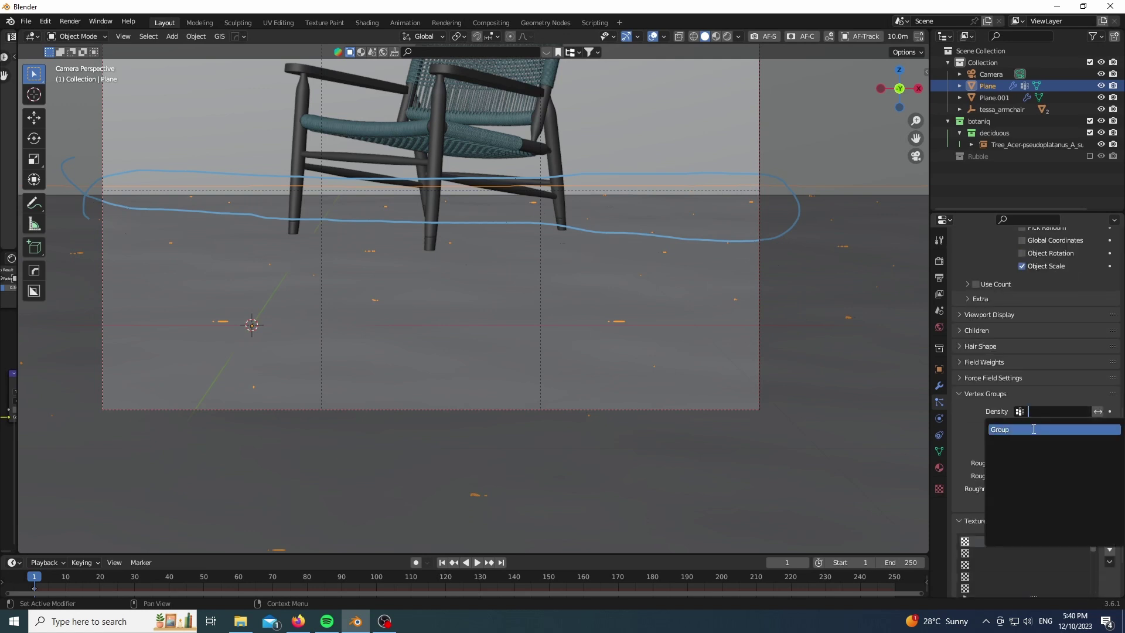
left_click(1007, 428)
- Enable particle rotation with orientation axis Global Z, Randomize 0.136, Phase 0.408 and Randomize Phase 0.884
scroll(989, 319, "up", 1)
scroll(955, 368, "up", 12)
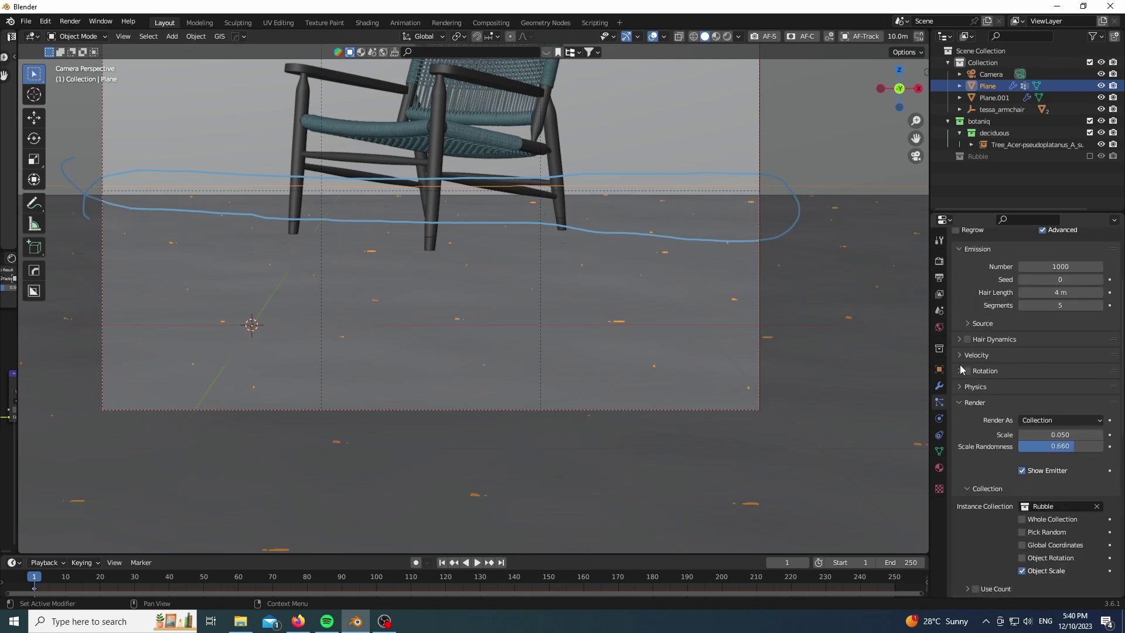
left_click(964, 395)
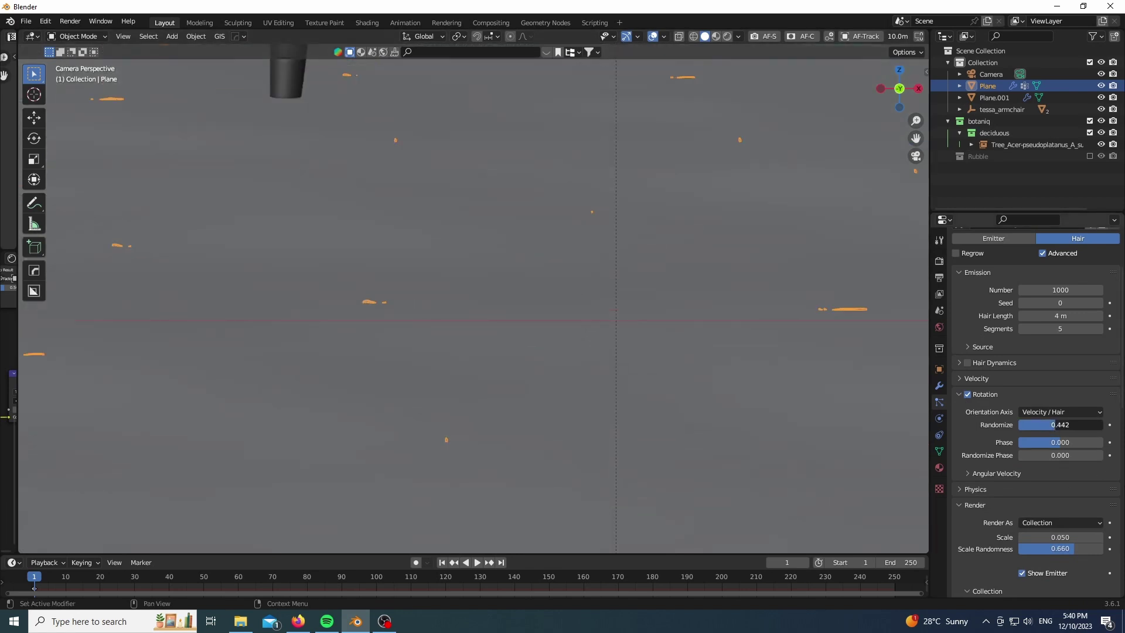
left_click(1037, 411)
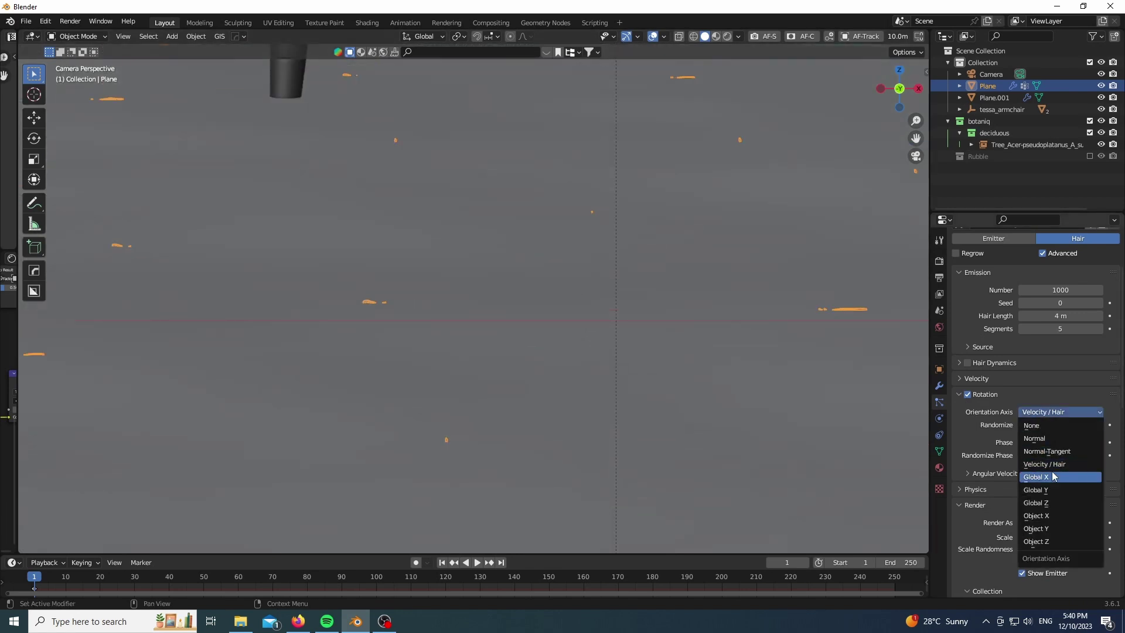
left_click(1053, 475)
left_click(1049, 411)
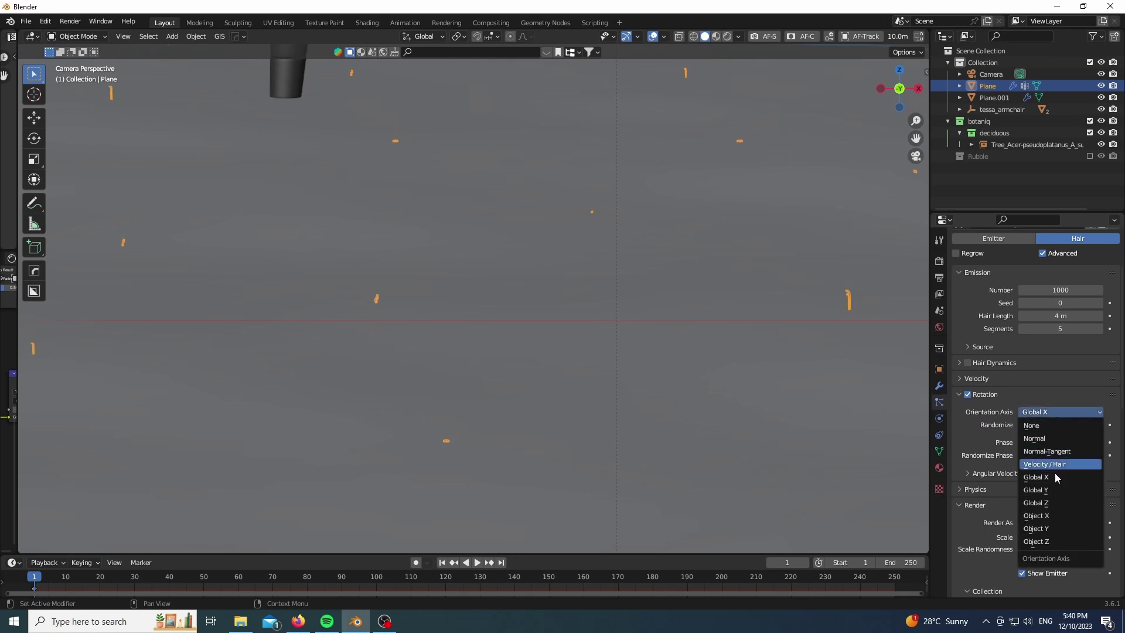
left_click(1059, 488)
left_click(1062, 411)
left_click(1045, 504)
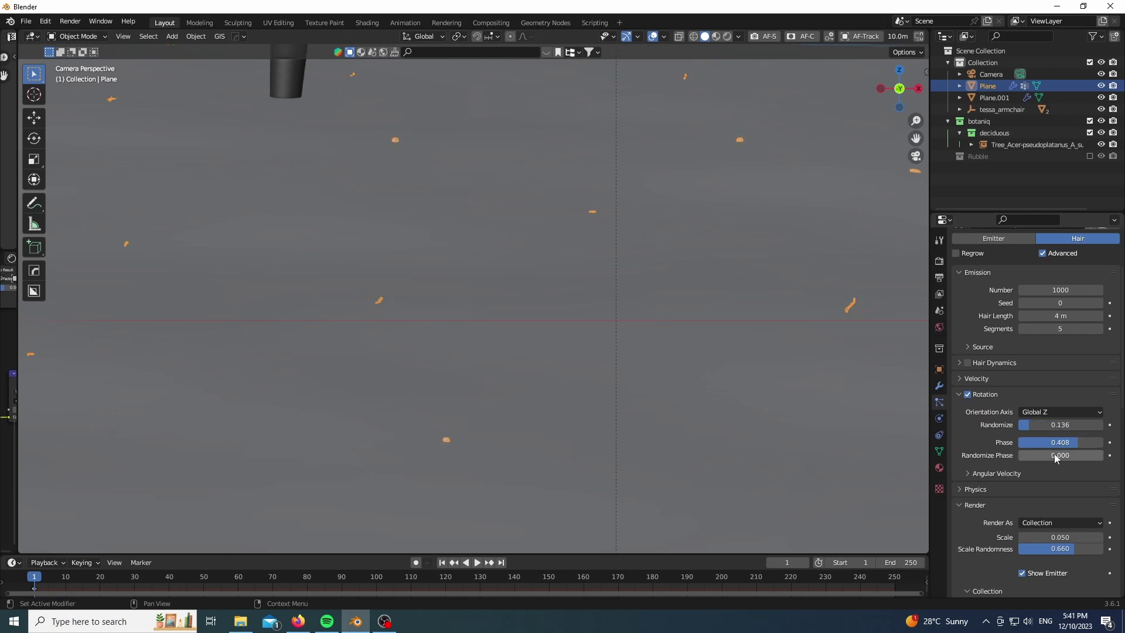
scroll(559, 391, "down", 6)
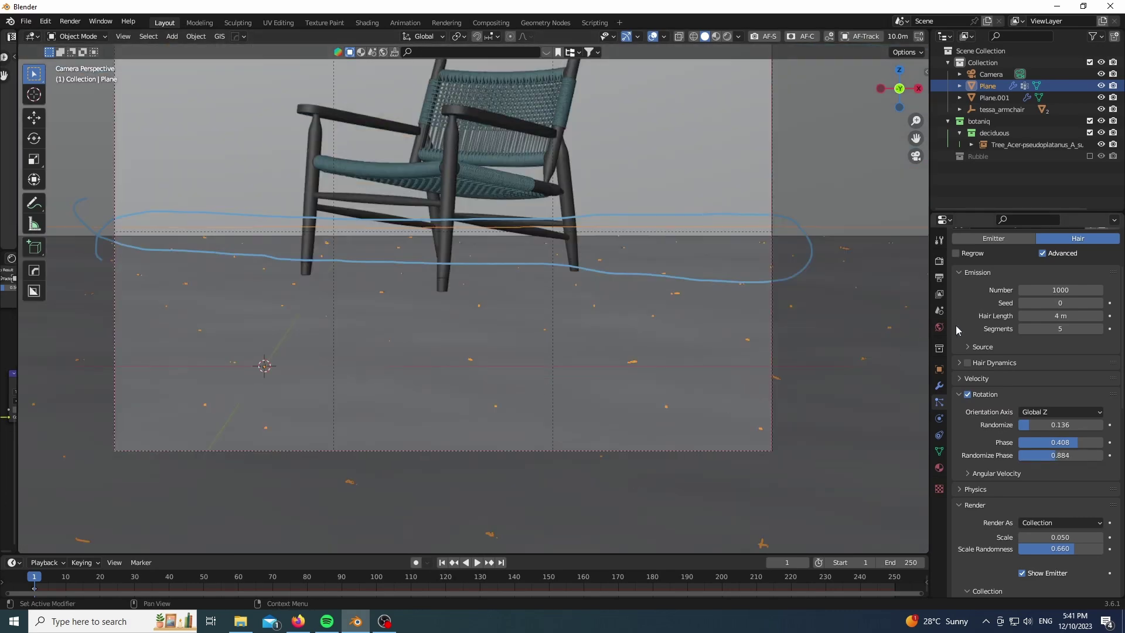
- Set the particle source Distribution to Random and the emission Number to 5000
left_click(978, 347)
left_click(1046, 417)
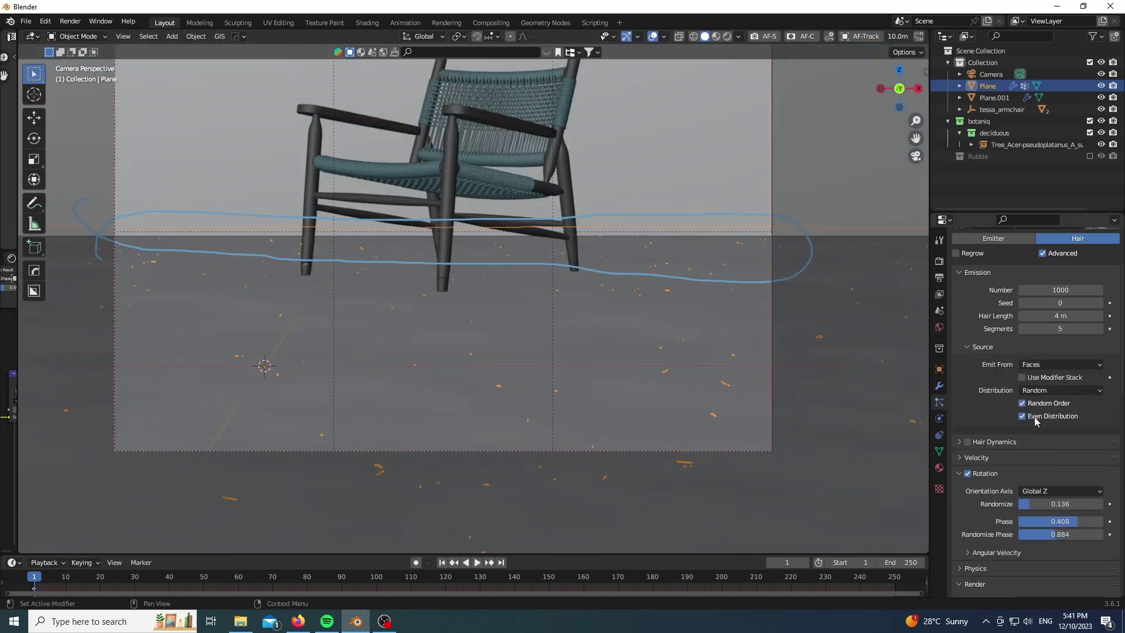
key("Home")
scroll(540, 406, "up", 6)
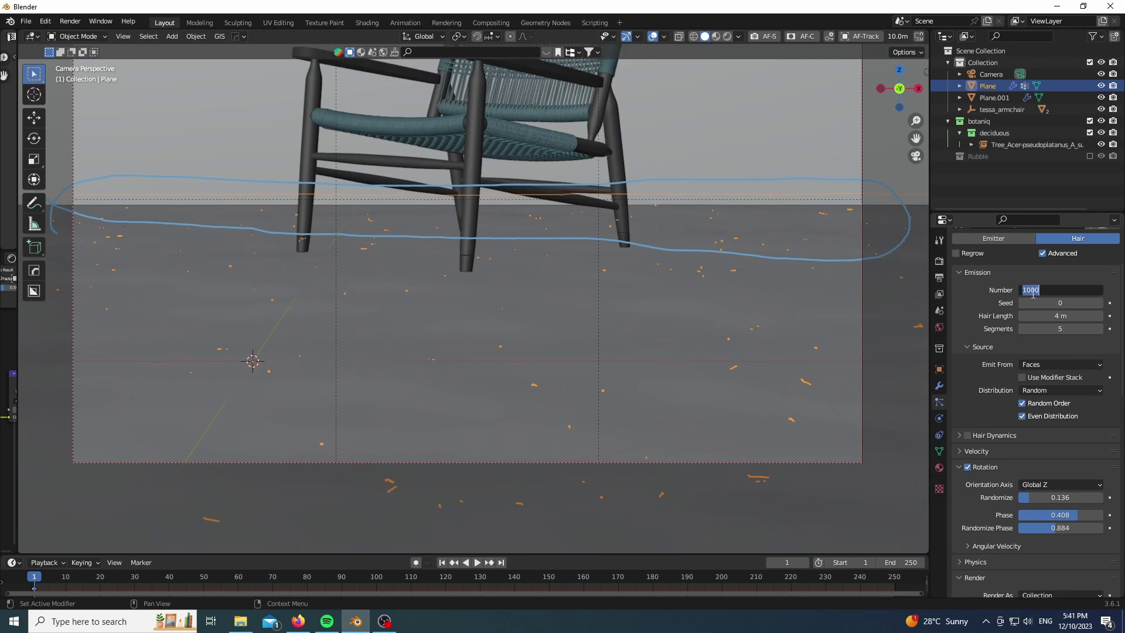
- Hide the viewport overlays and examine the scattered rubble on the floor in the rendered camera preview
left_click(652, 36)
scroll(596, 431, "down", 2)
scroll(596, 431, "up", 1)
middle_click_drag(502, 349, 533, 451, "shift")
scroll(533, 452, "down", 2)
key("z")
left_click(555, 316)
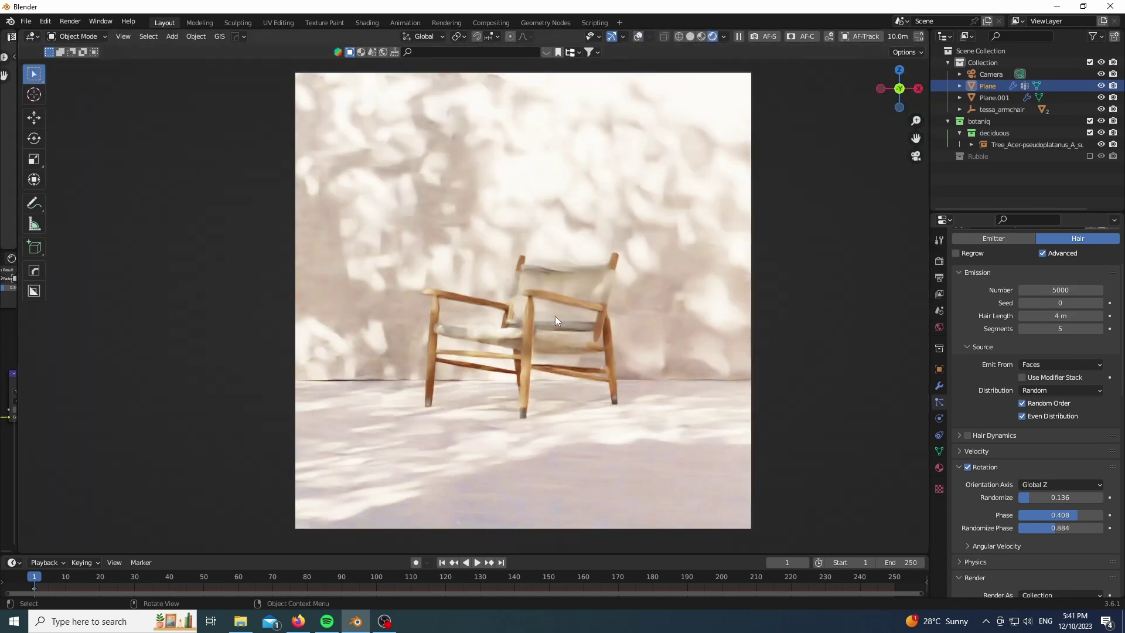
scroll(536, 518, "up", 6)
middle_click_drag(536, 518, 542, 375, "shift")
scroll(542, 375, "up", 6)
key("z")
- Include the Rubble collection in the view layer again and isolate its four objects in Material Preview
left_click(1089, 156)
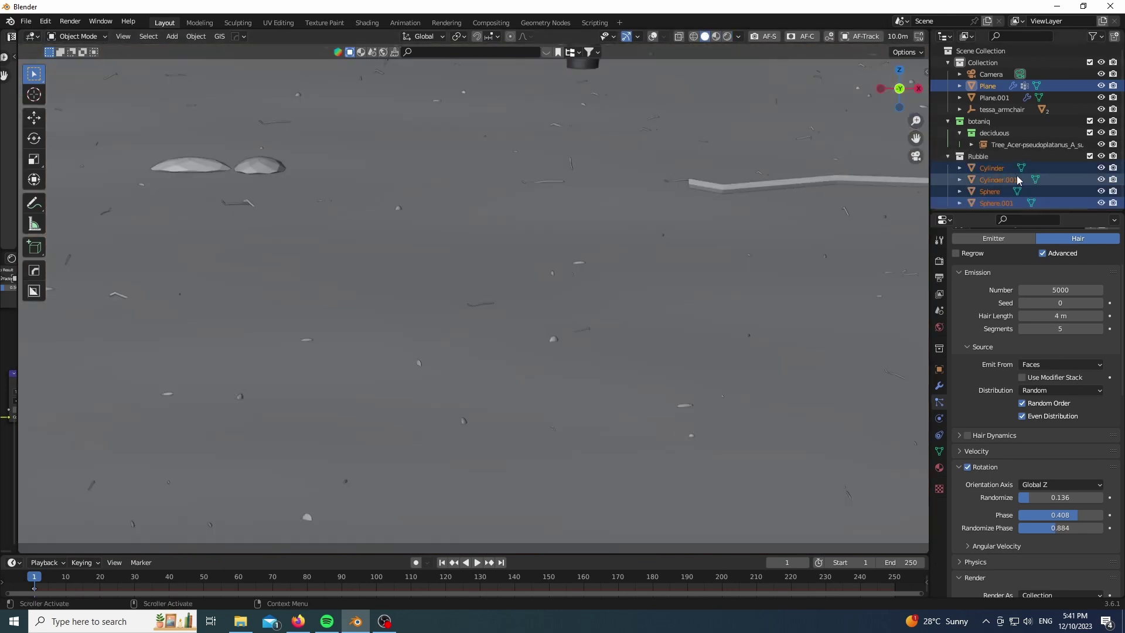
left_click(1002, 169)
scroll(991, 193, "down", 1)
left_click(994, 202)
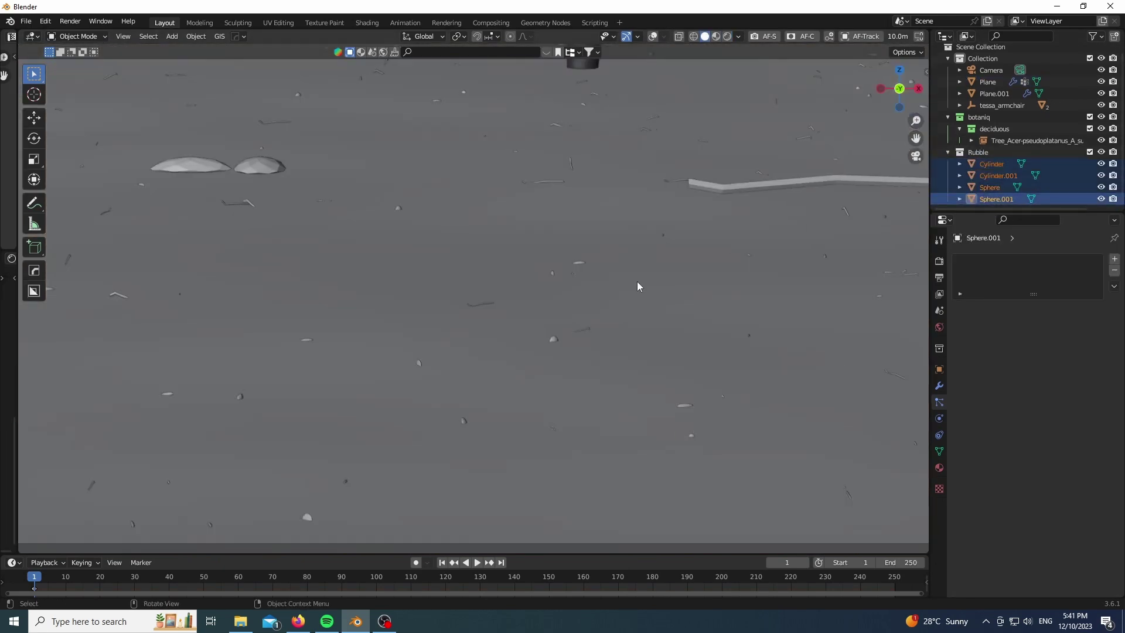
key("slash")
key("z")
left_click(563, 498)
left_click_drag(899, 88, 899, 158)
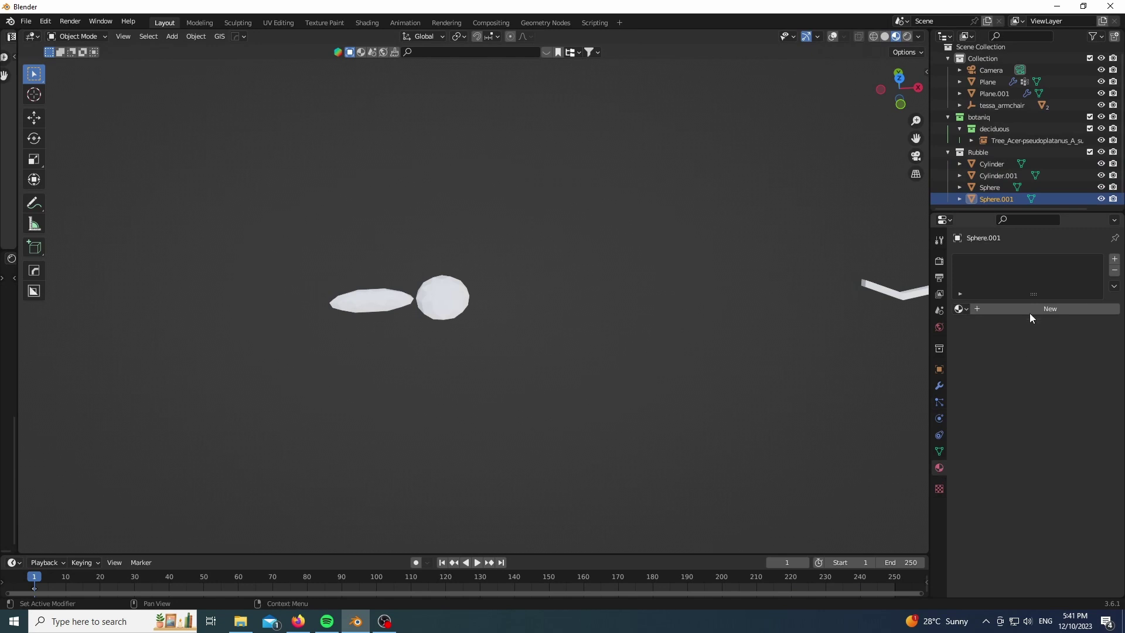
- Create a new material on the flattened stone and give it a brown base color
left_click(1031, 311)
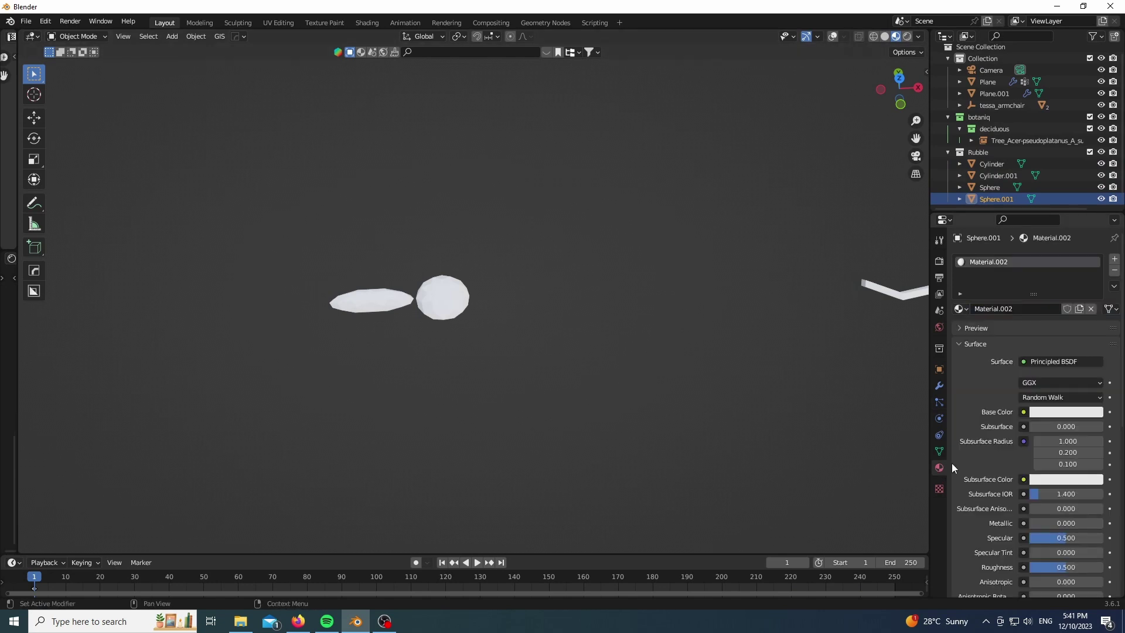
scroll(996, 422, "down", 2)
left_click(1052, 366)
left_click_drag(1094, 232, 1094, 239)
scroll(380, 260, "down", 4)
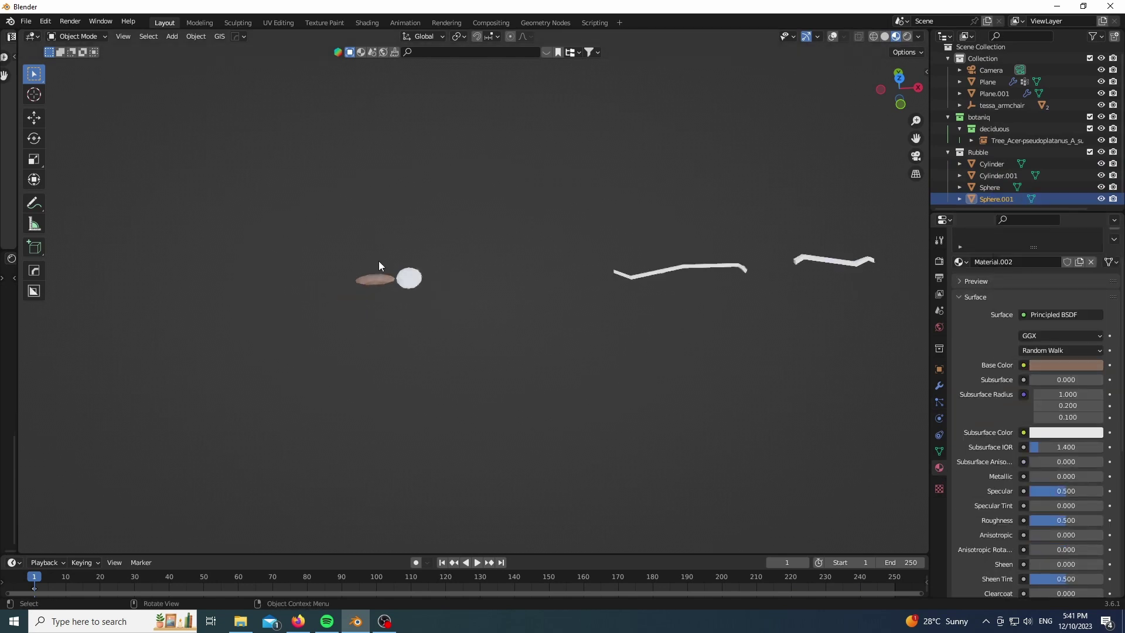
- Link the brown material to all four rubble objects and set its Roughness to 0.744
left_click_drag(251, 170, 858, 383)
key("ctrl+l")
left_click(682, 396)
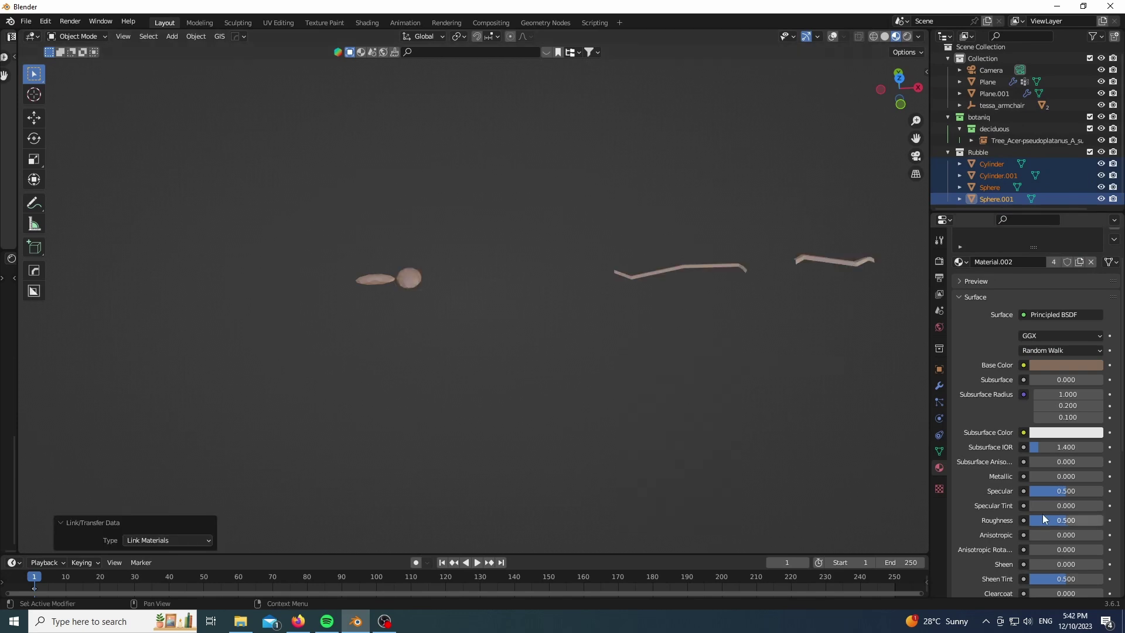
- Return to the camera view of the full scene and exclude the Rubble collection from the view layer
key("KP_0")
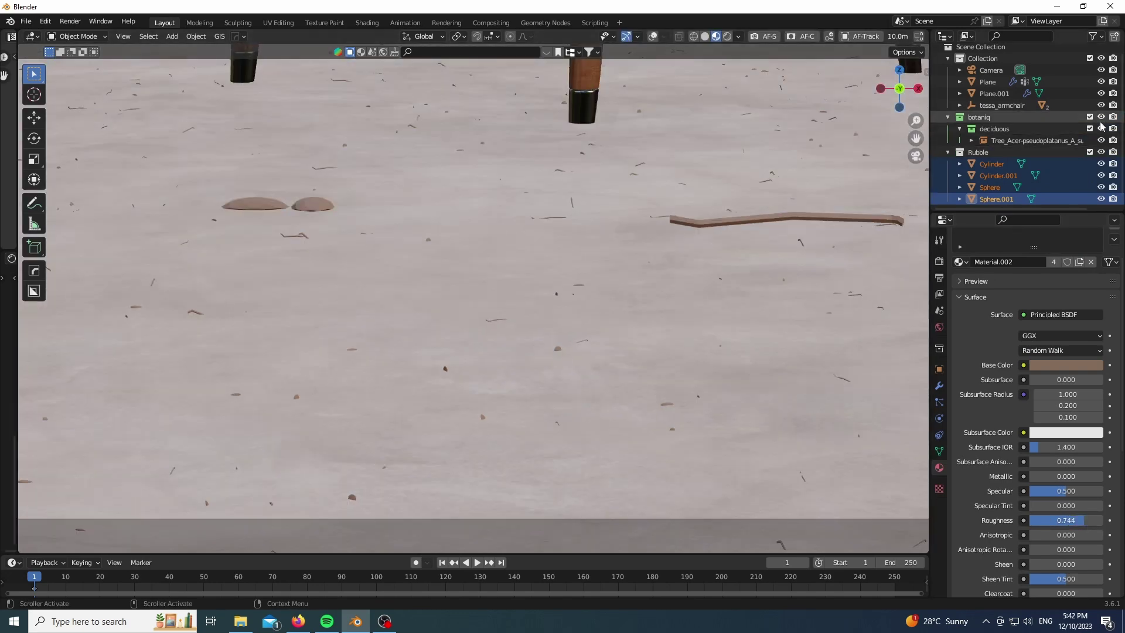
left_click(1090, 152)
scroll(495, 432, "down", 11)
scroll(500, 429, "up", 9)
scroll(501, 426, "down", 8)
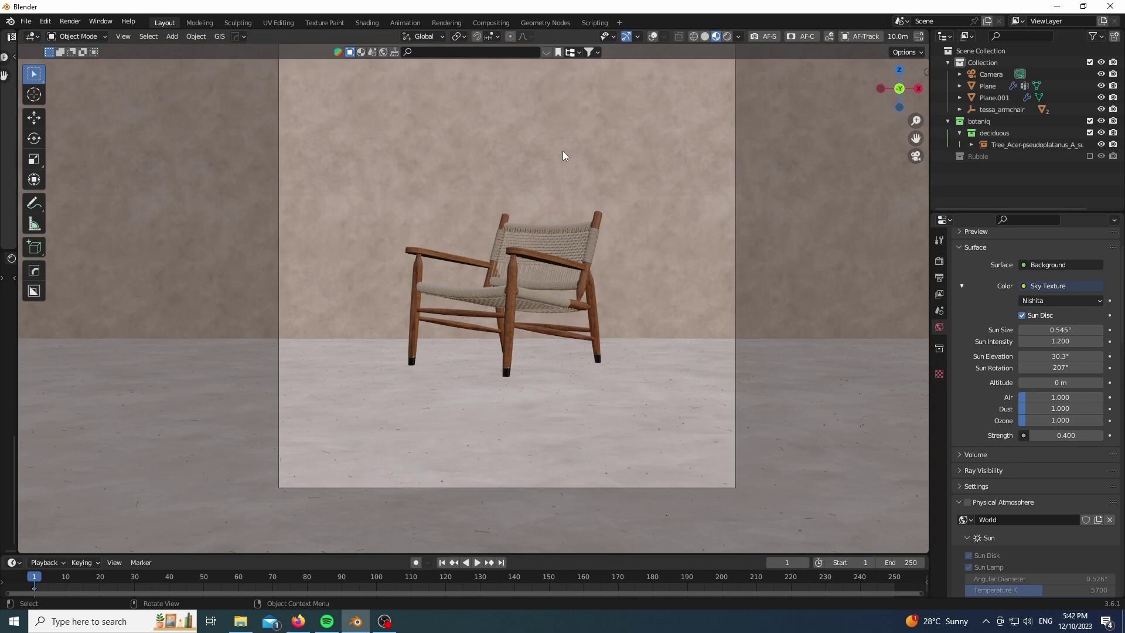
scroll(516, 446, "down", 1)
scroll(516, 447, "up", 1)
scroll(449, 196, "up", 6)
- Scale the back wall's UVs in Edit Mode to adjust its plaster texture, and return to Object Mode
left_click(449, 196)
key("Tab")
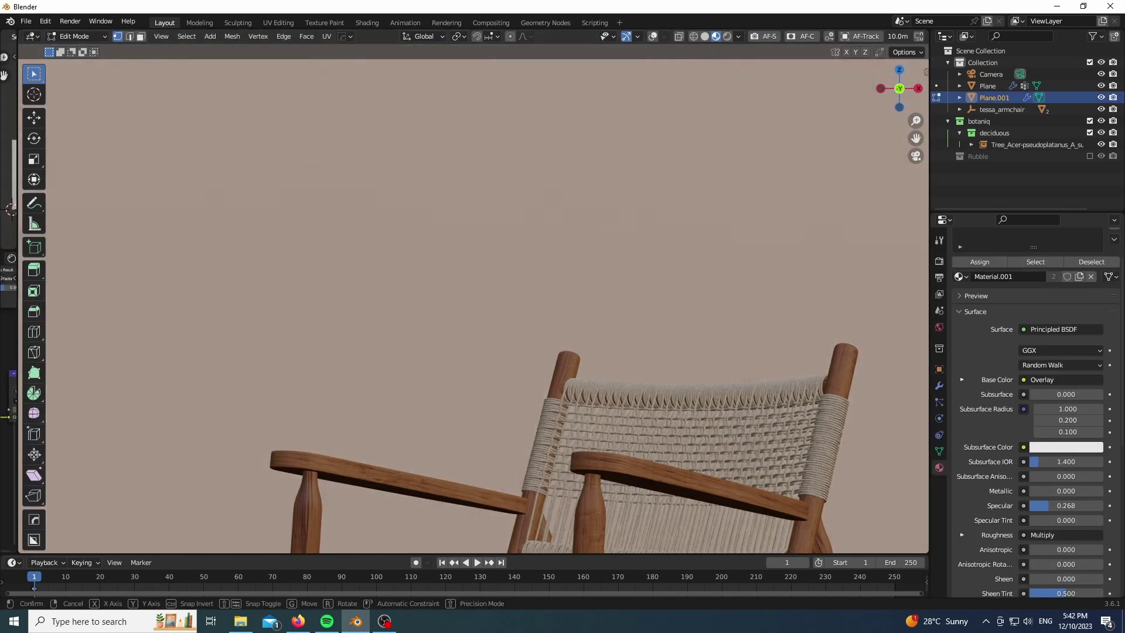
key("Tab")
scroll(588, 246, "down", 6)
scroll(609, 486, "up", 8)
scroll(524, 454, "down", 8)
- Check the wall texture, tree shadows and floor rubble in the rendered camera preview
key("z")
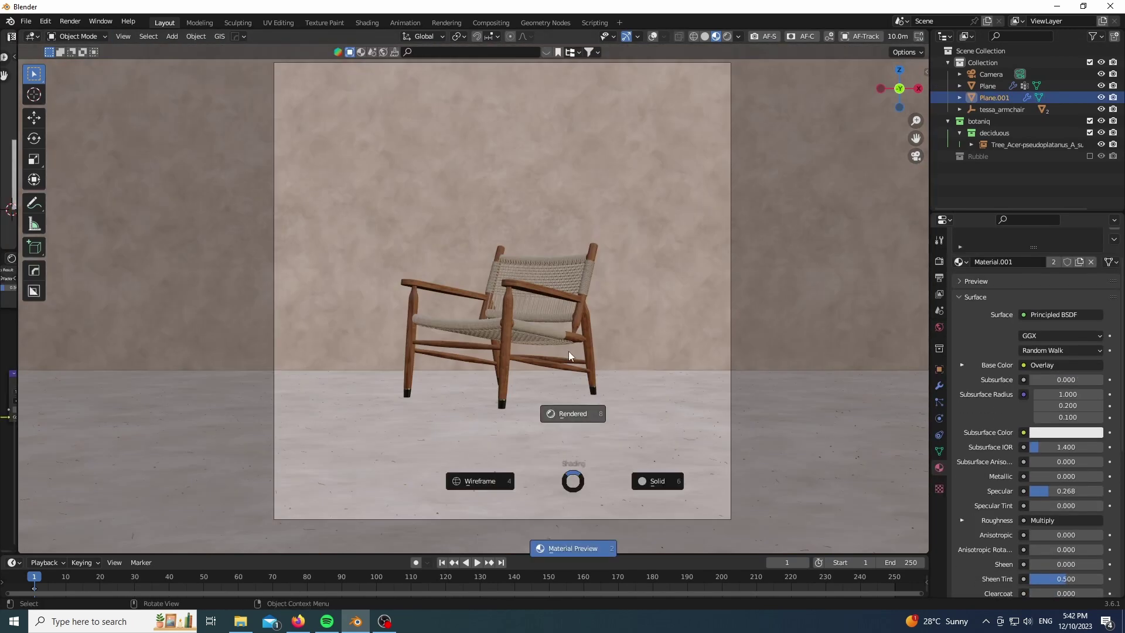
left_click(572, 414)
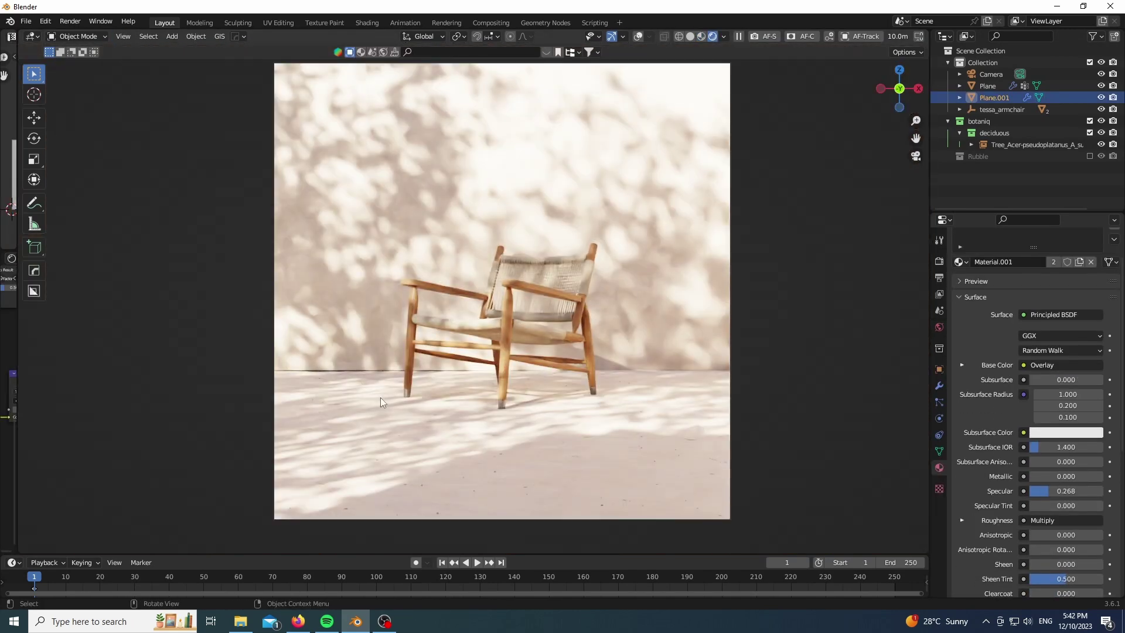
scroll(419, 478, "down", 1)
scroll(502, 339, "up", 1)
scroll(494, 164, "down", 1)
scroll(501, 265, "up", 1)
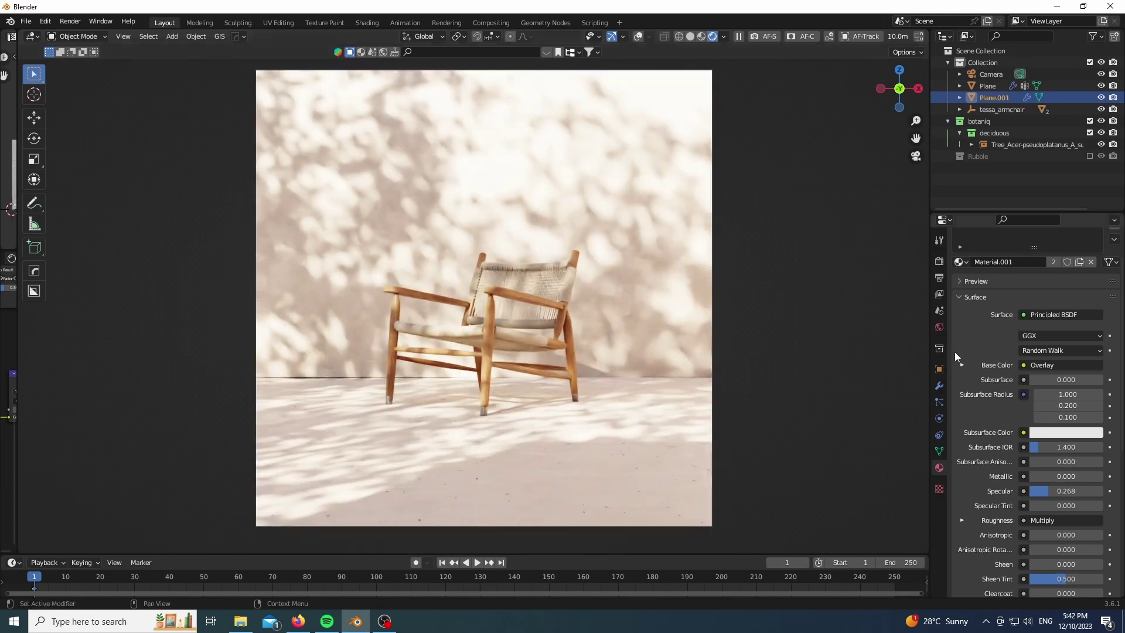
- Set the output's vertical resolution to 2118 px for a taller frame
left_click(938, 260)
left_click(938, 277)
mouse_move(1031, 289)
left_mouse_down()
mouse_move(1013, 289)
mouse_move(1049, 289)
left_mouse_up()
- Show the Photographer add-on's camera settings in a widened sidebar
key("n")
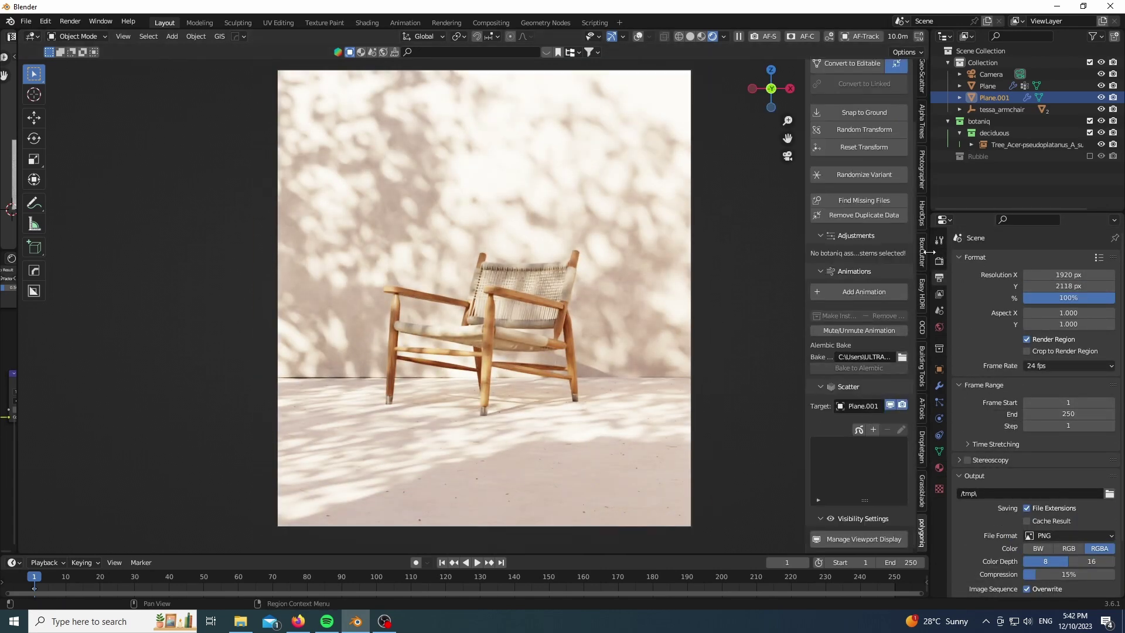
left_click(924, 183)
left_click_drag(806, 248, 739, 248)
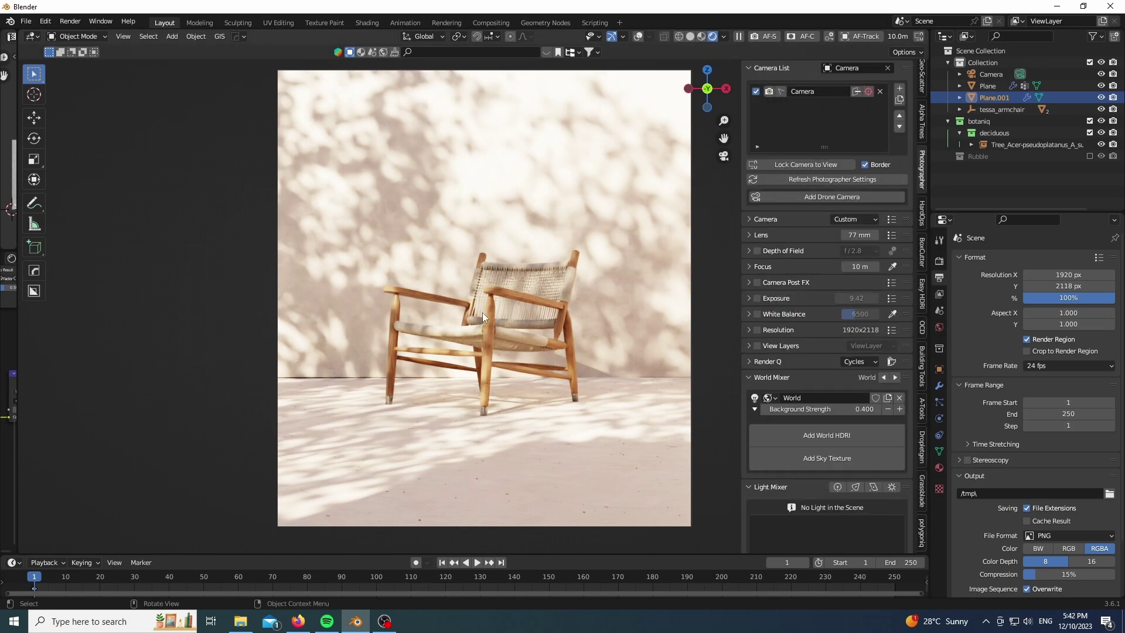
- Turn on overlays in solid shading, add an Arrows empty and move it about 1.8 m along Y toward the armchair
key("z")
middle_click_drag(482, 313, 530, 330)
left_click(504, 310)
left_click(831, 36)
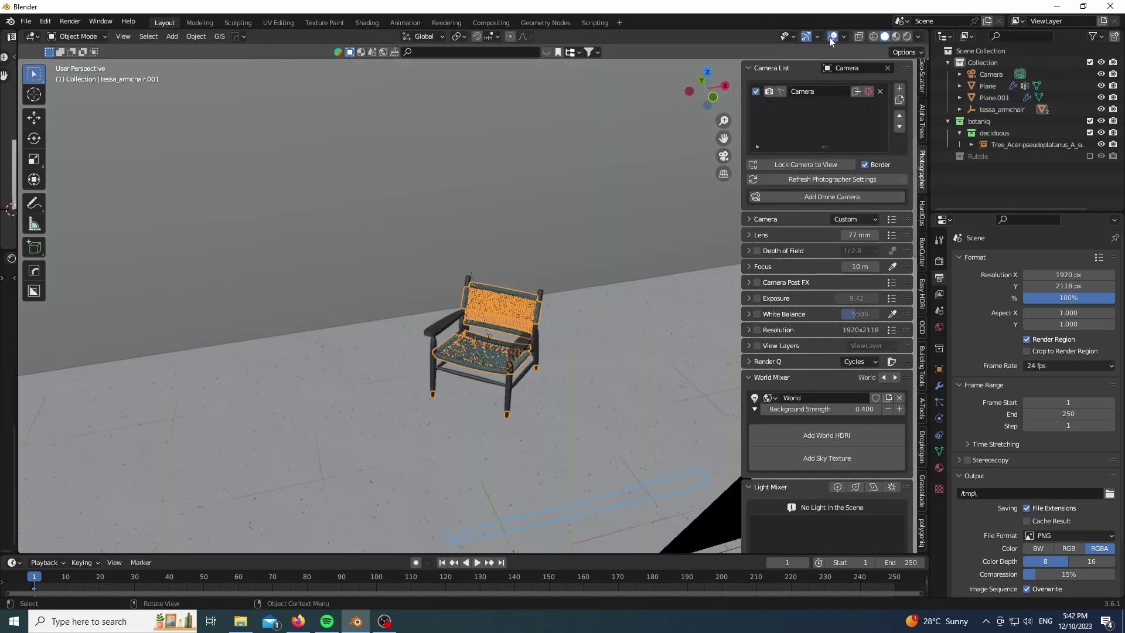
key("shift+a")
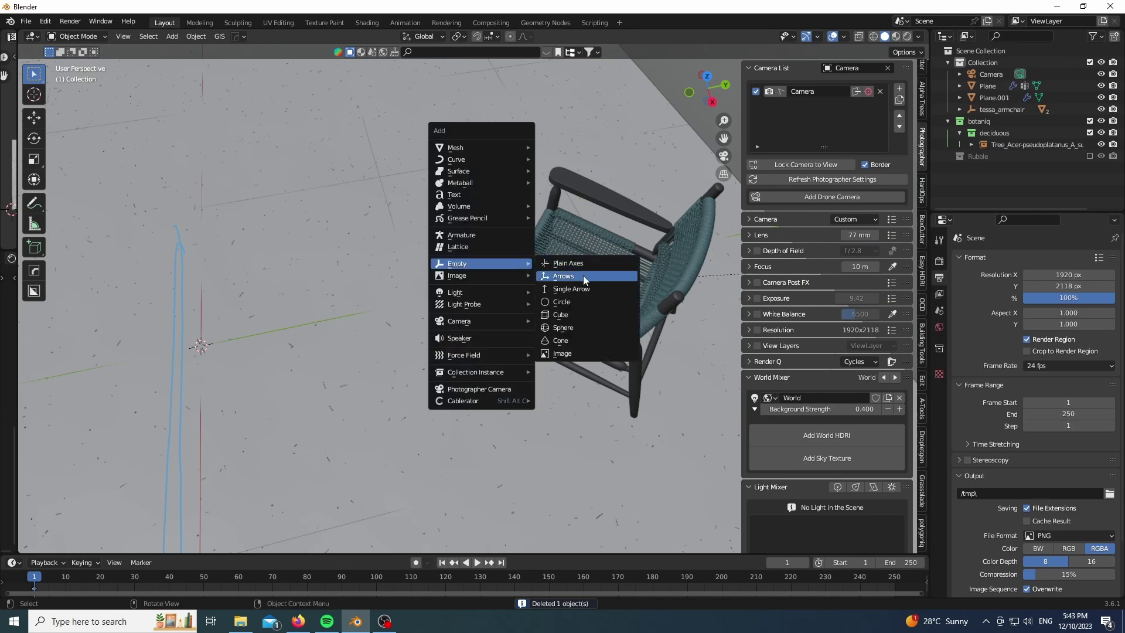
left_click(563, 276)
key("g")
key("y")
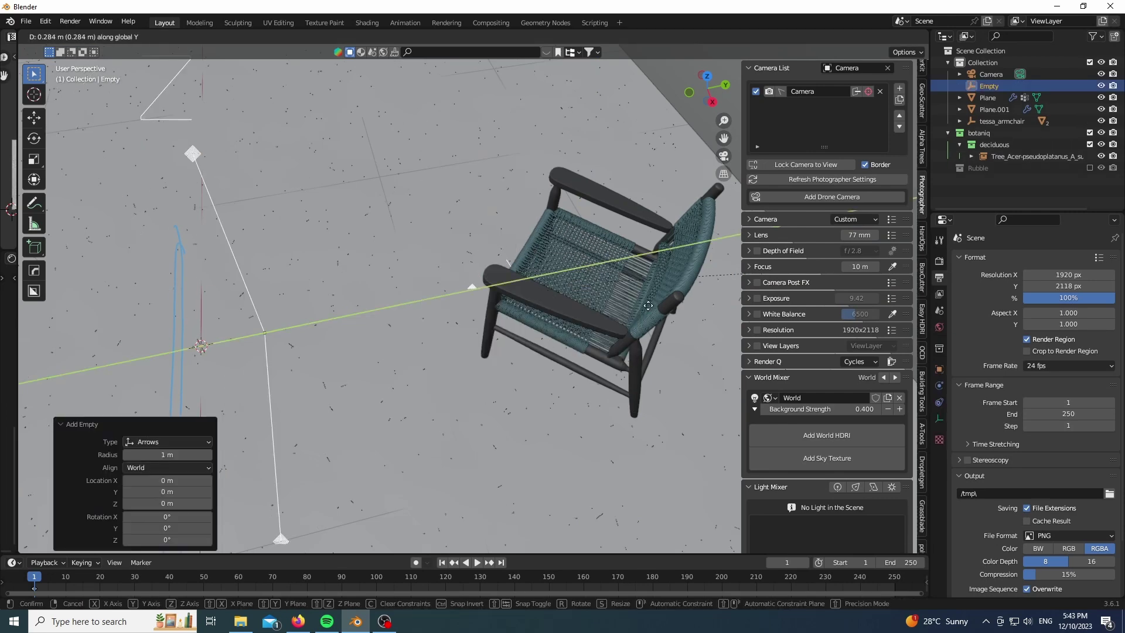
left_click(24, 316)
- Move the empty horizontally in the XY plane to sit below the armchair's seat
left_click_drag(706, 101, 620, 189)
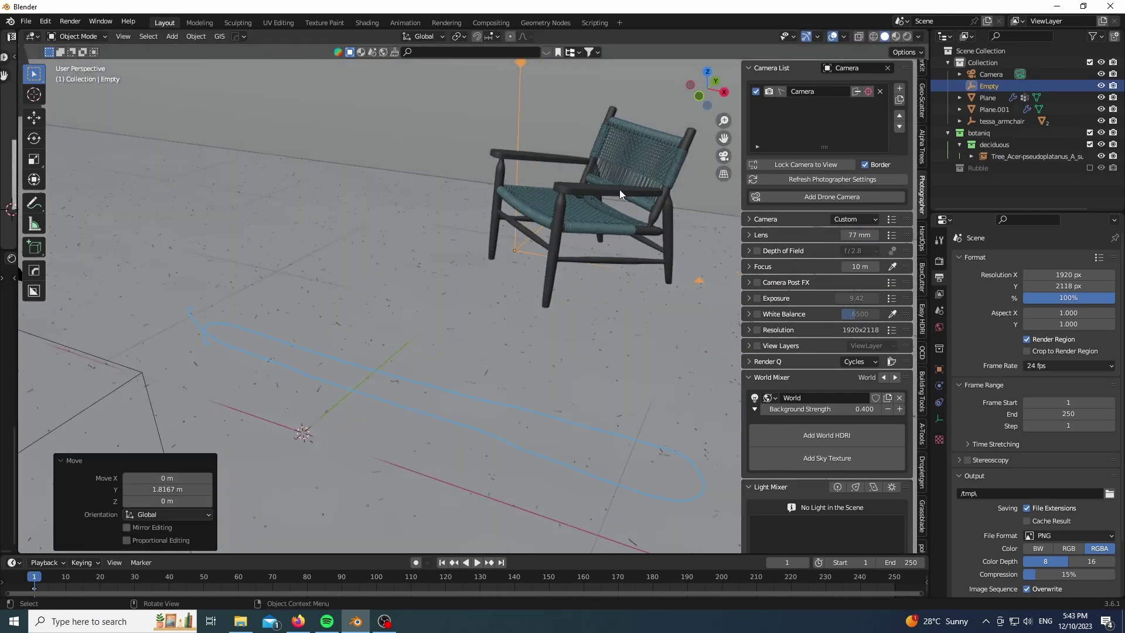
left_click(534, 344)
key("g")
key("shift+z")
left_click(522, 371)
- Raise the empty to the woven seat, shift it about 0.01 m in X and -0.07 m in Y, and return to the camera view
left_click_drag(706, 103, 771, 137)
key("KP_Decimal")
key("g")
key("z")
left_click(513, 242)
key("g")
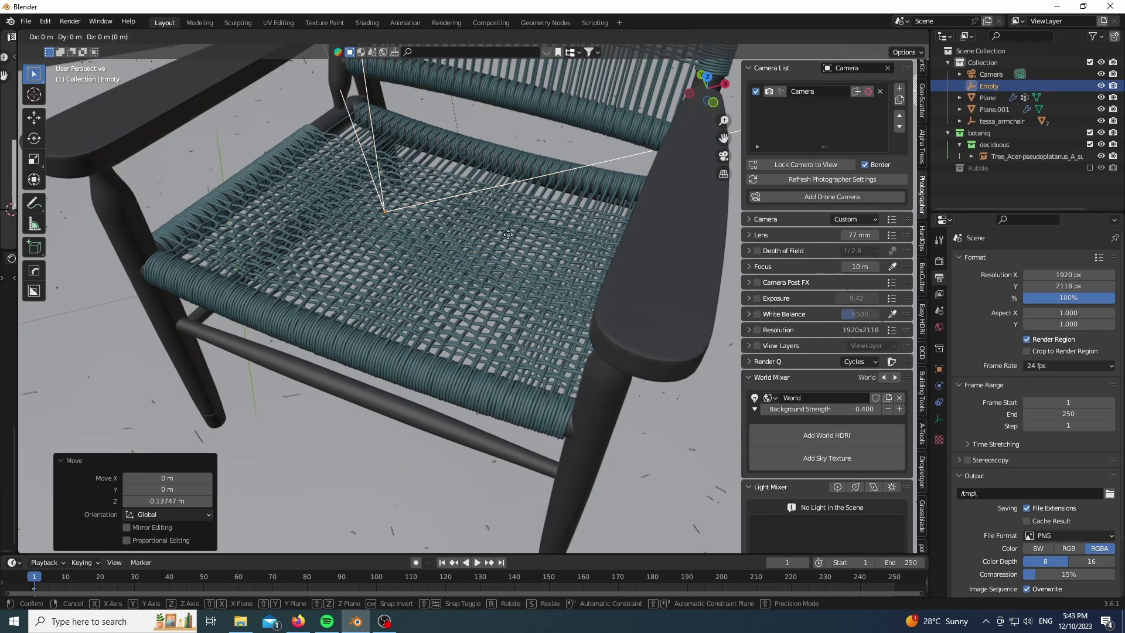
key("shift+z")
left_click(531, 270)
key("KP_0")
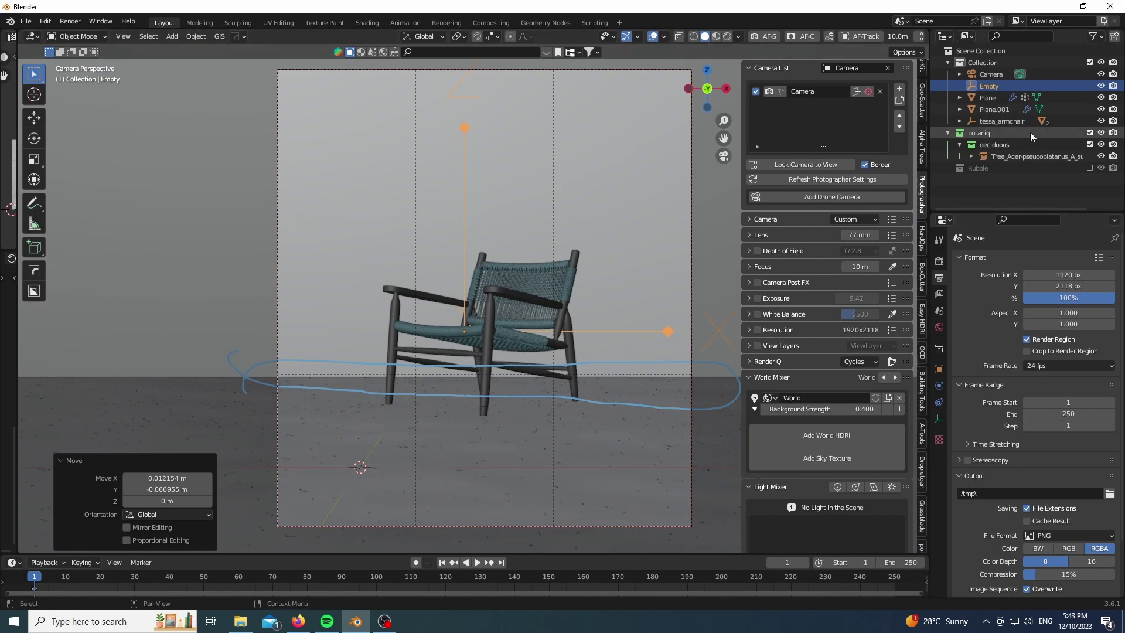
- Enable Depth of Field on the camera and set the Empty as its focus object
left_click(990, 74)
left_click(939, 419)
scroll(996, 380, "down", 10)
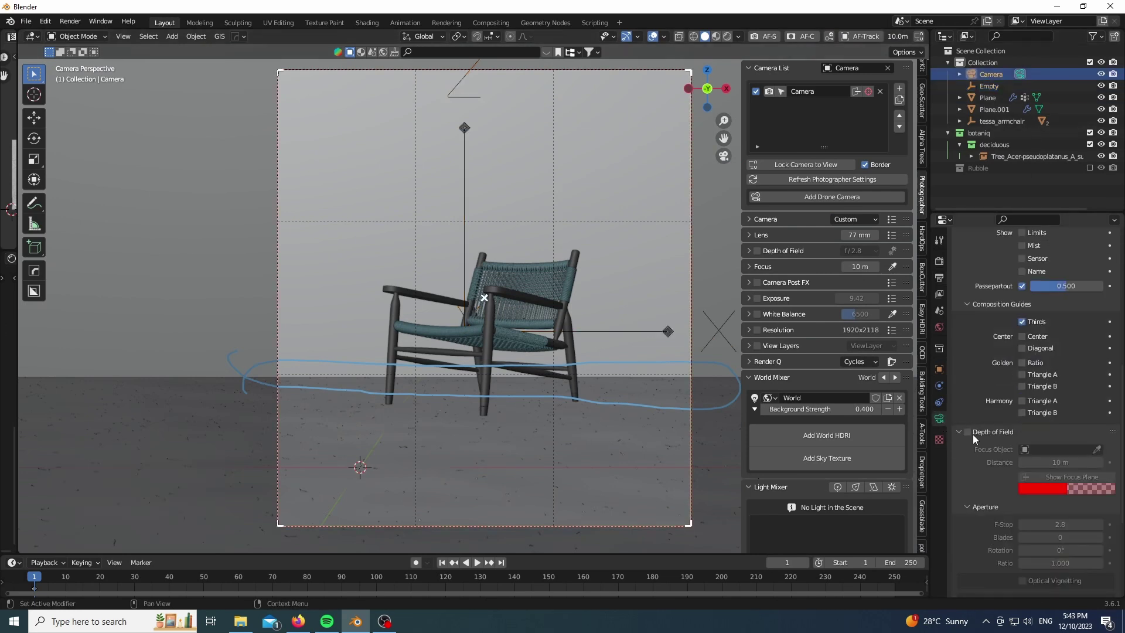
left_click(967, 445)
left_click(1048, 463)
left_click(1029, 476)
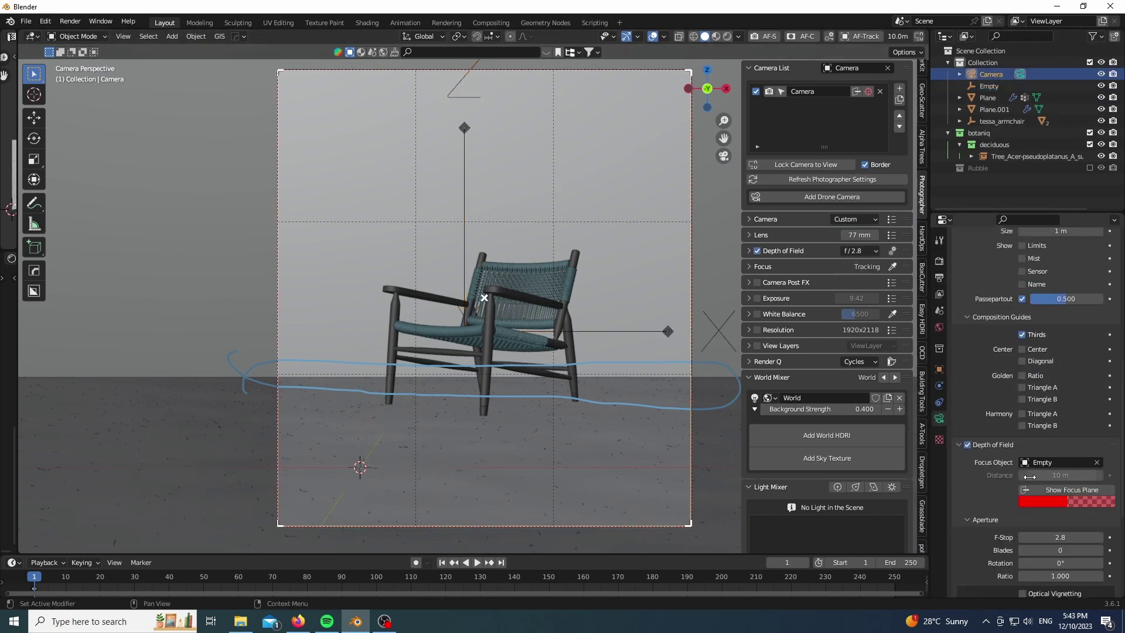
- Hide the sidebar and overlays, set the camera's F-Stop to 2.0 and inspect the blur in the rendered preview
left_click(571, 275)
key("n")
scroll(482, 477, "up", 8)
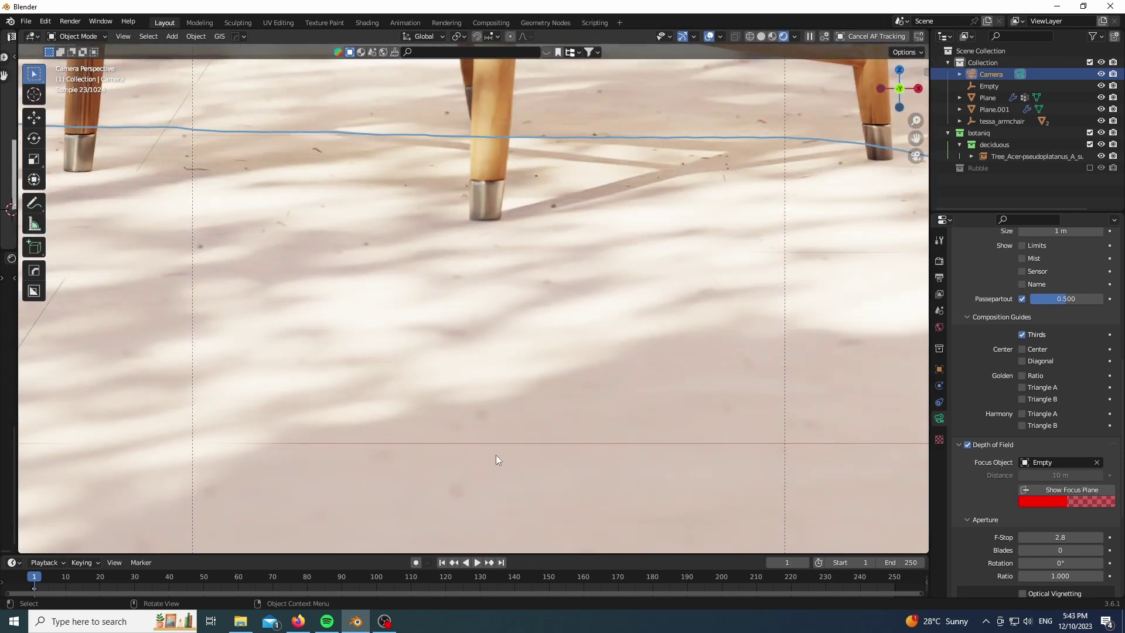
left_click(708, 38)
scroll(452, 424, "down", 8)
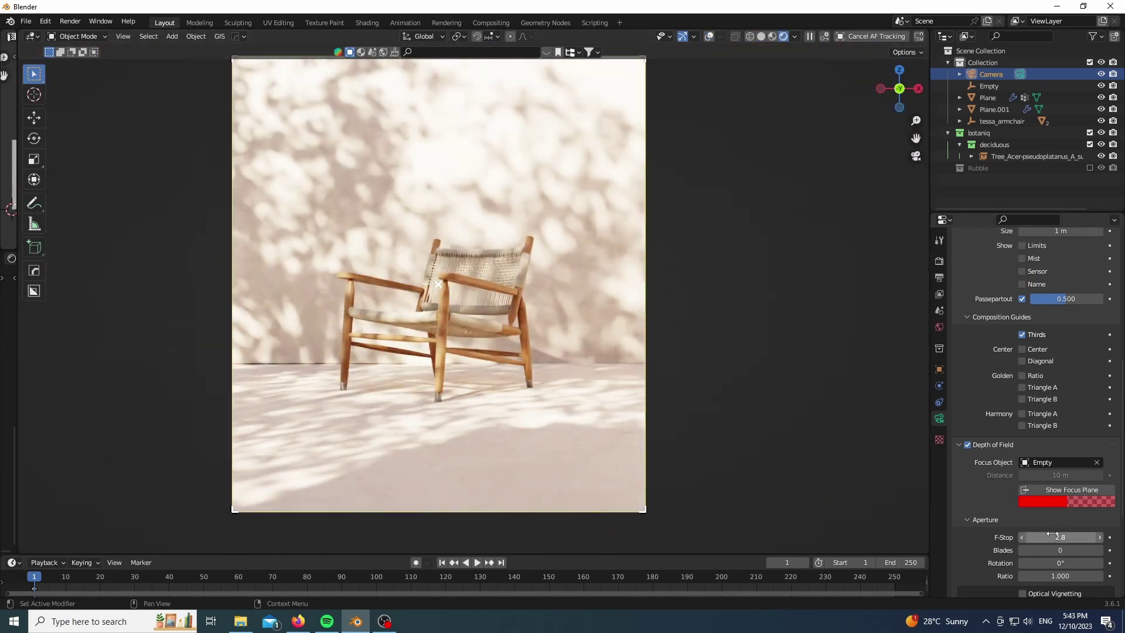
scroll(557, 452, "up", 8)
scroll(432, 469, "down", 3)
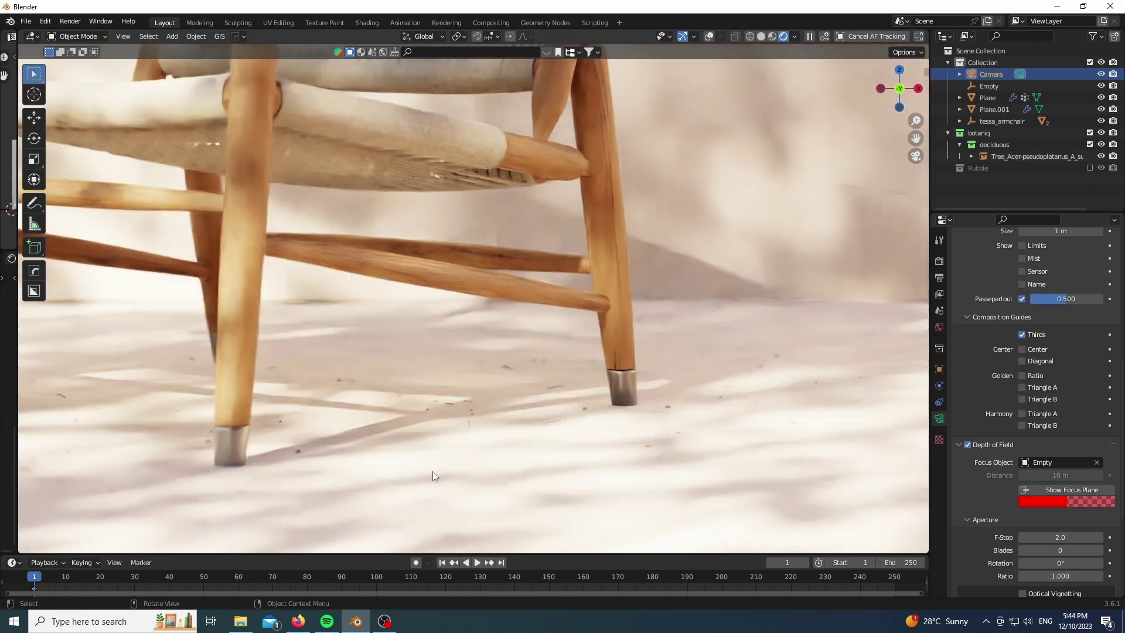
- Check the depth-of-field blur around the armchair's legs and set the camera's F-Stop to 2.8
scroll(468, 457, "up", 3)
scroll(533, 435, "up", 3)
scroll(484, 399, "down", 8)
left_click(571, 367)
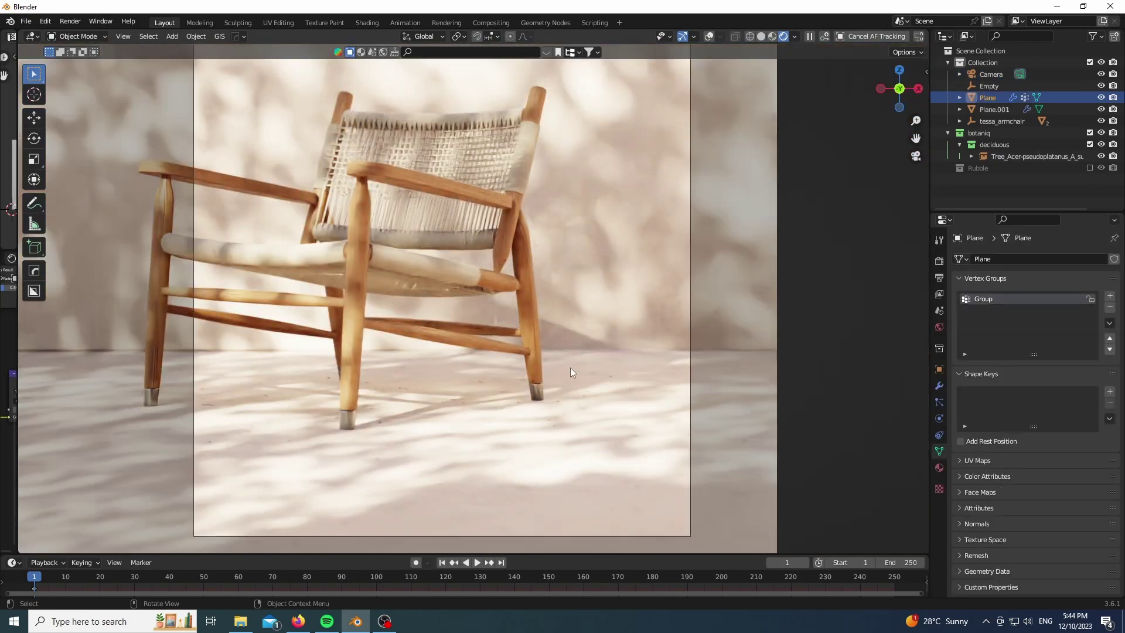
scroll(518, 456, "down", 2)
scroll(521, 276, "up", 2)
left_click(548, 265)
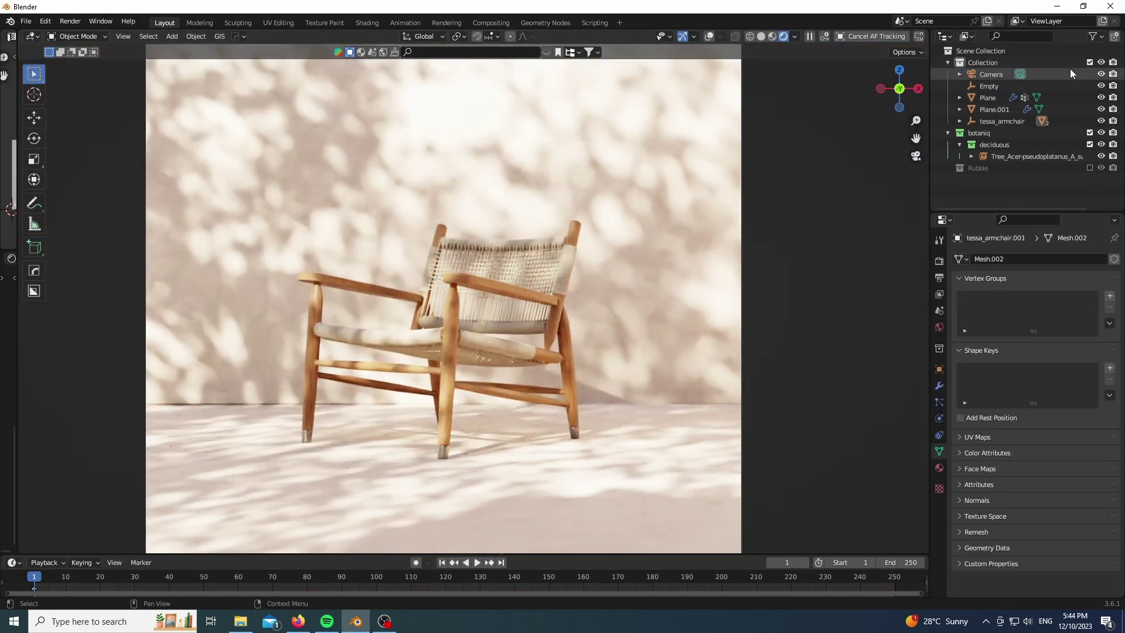
left_click(1070, 72)
scroll(1045, 347, "down", 10)
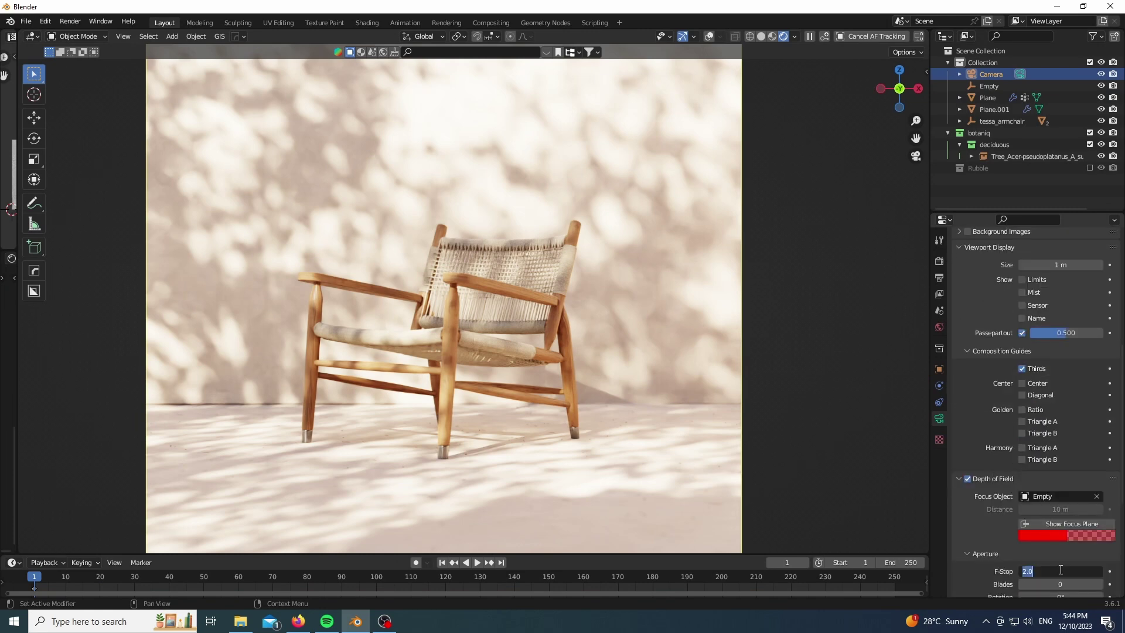
- Judge the exposure in False Color, set the Look to Very High Contrast and Exposure to -0.250, and return to Filmic
left_click(939, 261)
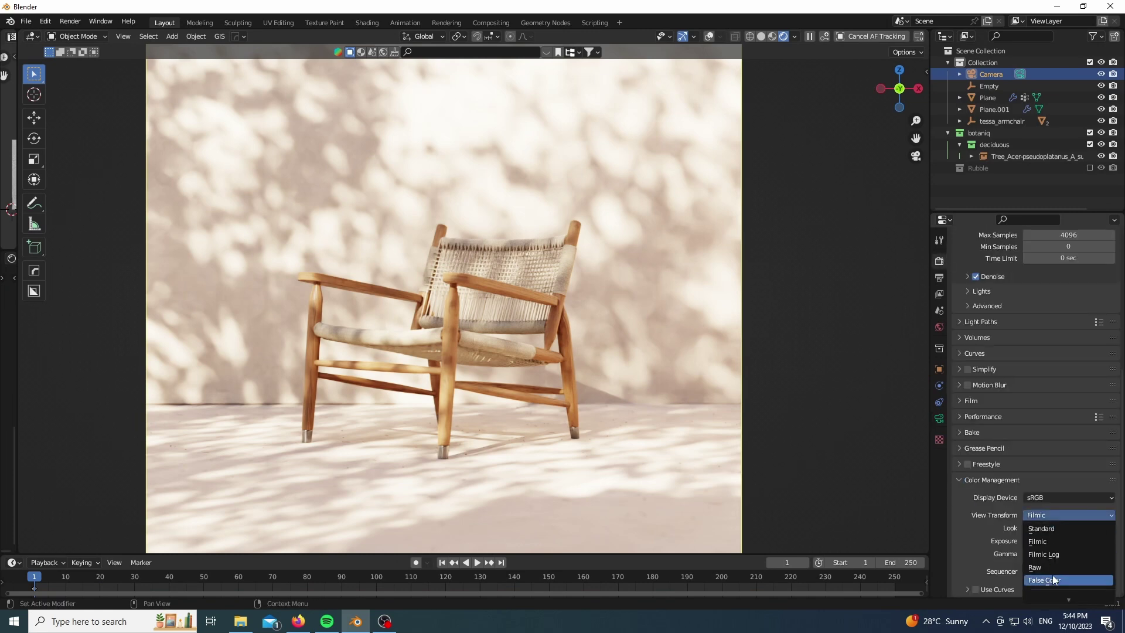
left_click(1052, 579)
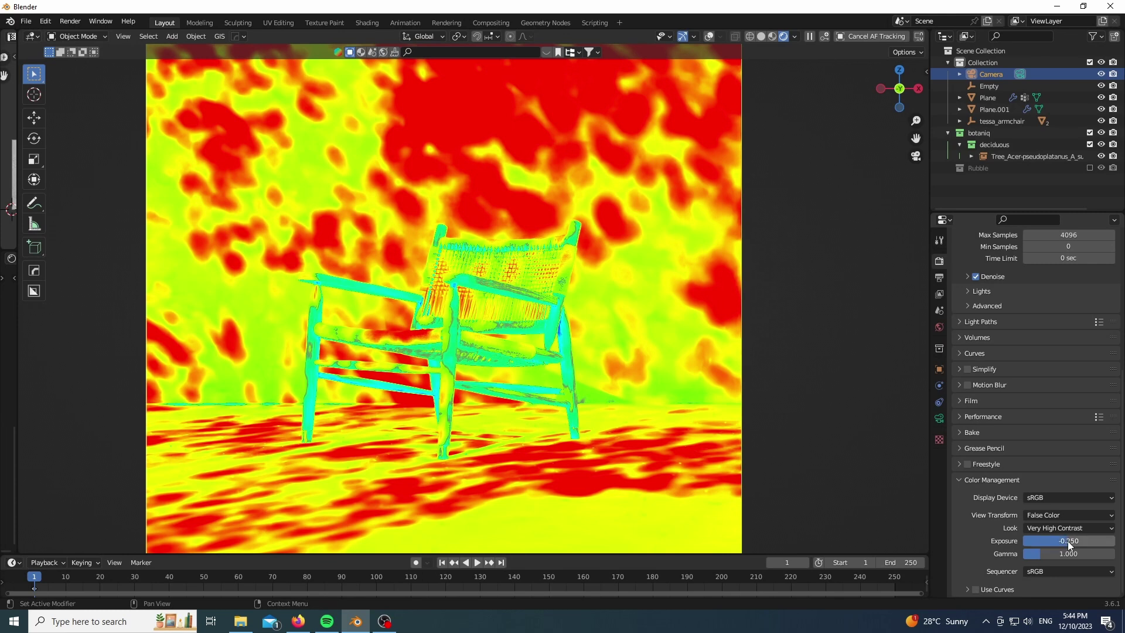
left_click(1048, 540)
- Enable Use Curves in Color Management and lift the blue curve's black point to about Y 0.061 with two control points beside it
left_click(975, 589)
scroll(986, 385, "down", 8)
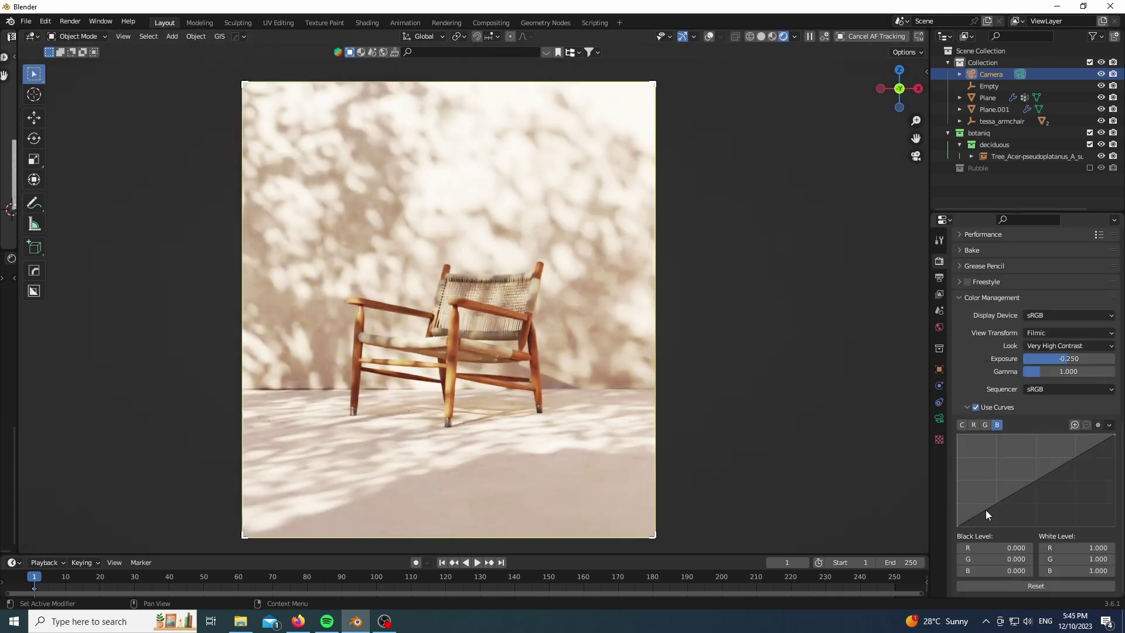
left_click(961, 522)
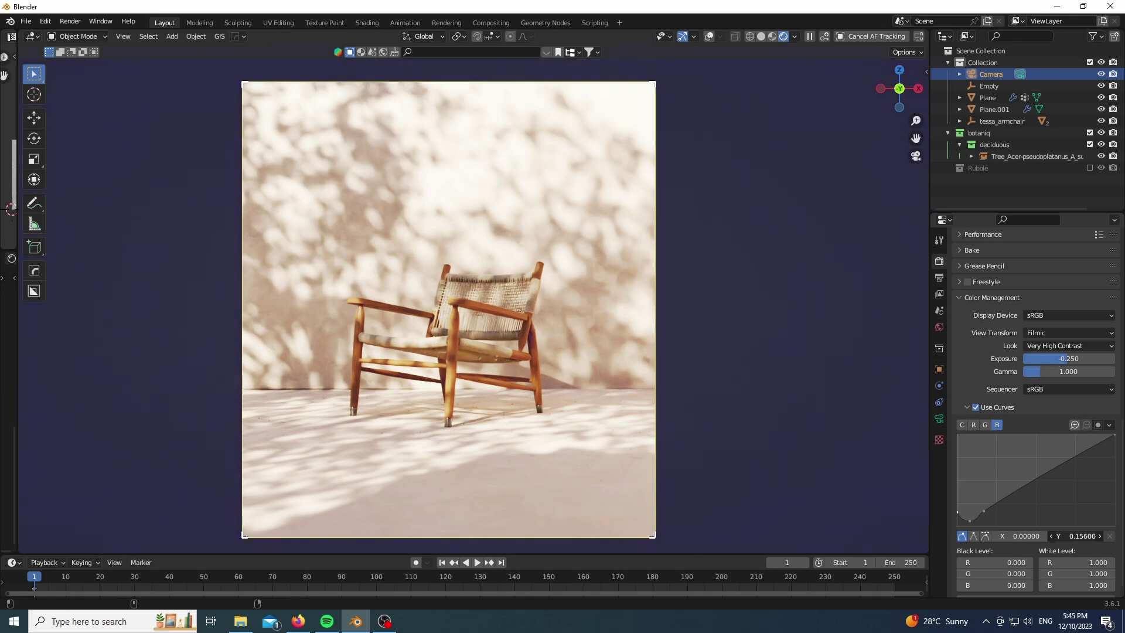
- Enable Camera Post FX with viewport rendering set to Camera, and set the passepartout to 1
key("n")
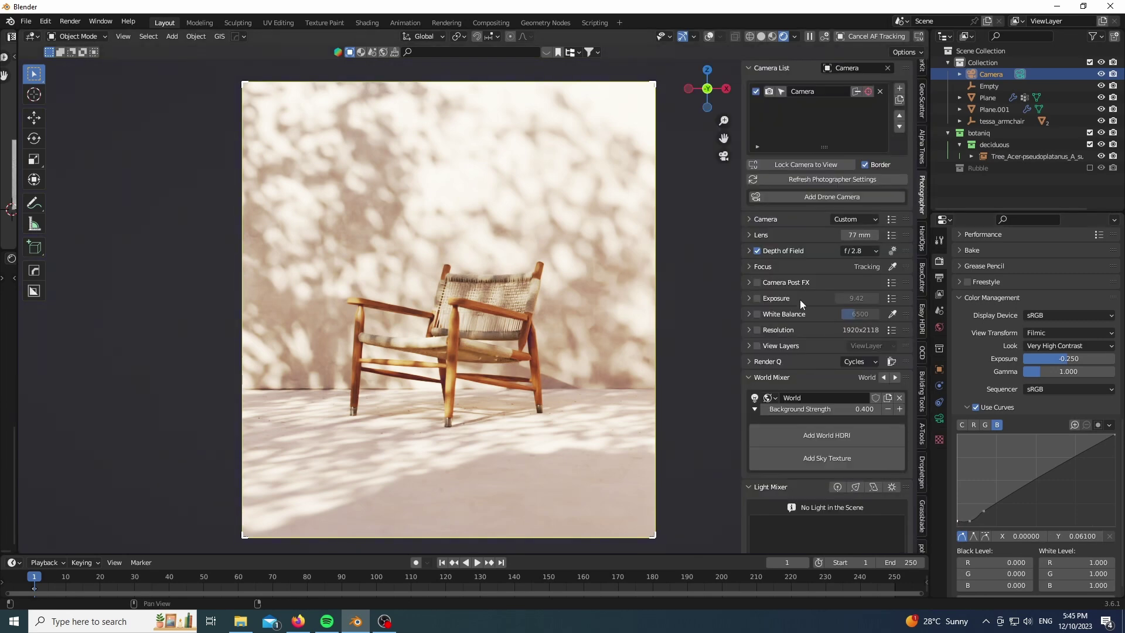
left_click(749, 282)
left_click(860, 300)
left_click(849, 314)
scroll(832, 328, "down", 2)
- Try a Bloom strength of 0.06 in the camera's post effects
left_click(817, 356)
left_click_drag(862, 355, 831, 358)
left_click(817, 356)
- Enable Streaks at 0.50 and Bloom at 0.02 in the camera's post effects
scroll(779, 388, "down", 2)
left_click(817, 326)
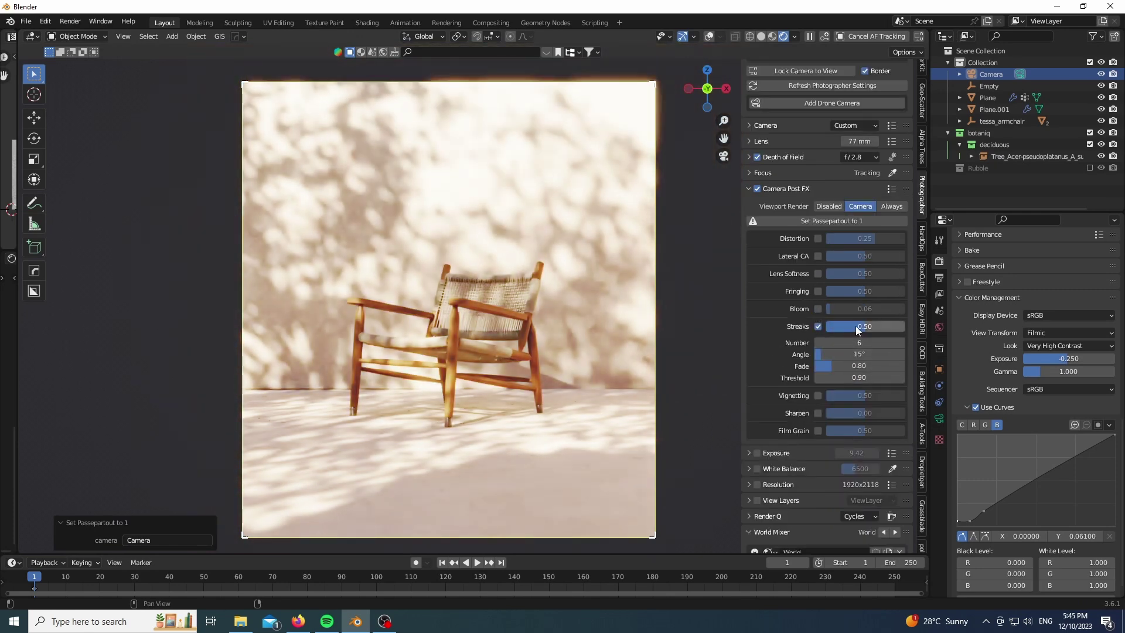
left_click(818, 308)
left_click_drag(853, 310, 829, 311)
- Enable Vignetting at 0.50 in the camera's post effects
scroll(768, 323, "down", 3)
left_click(818, 389)
left_click_drag(859, 389, 865, 388)
- Set the Ozone of the world's Nishita sky texture to 4
left_click(939, 327)
scroll(988, 366, "up", 7)
left_click(1062, 367)
type("4")
key("Return")
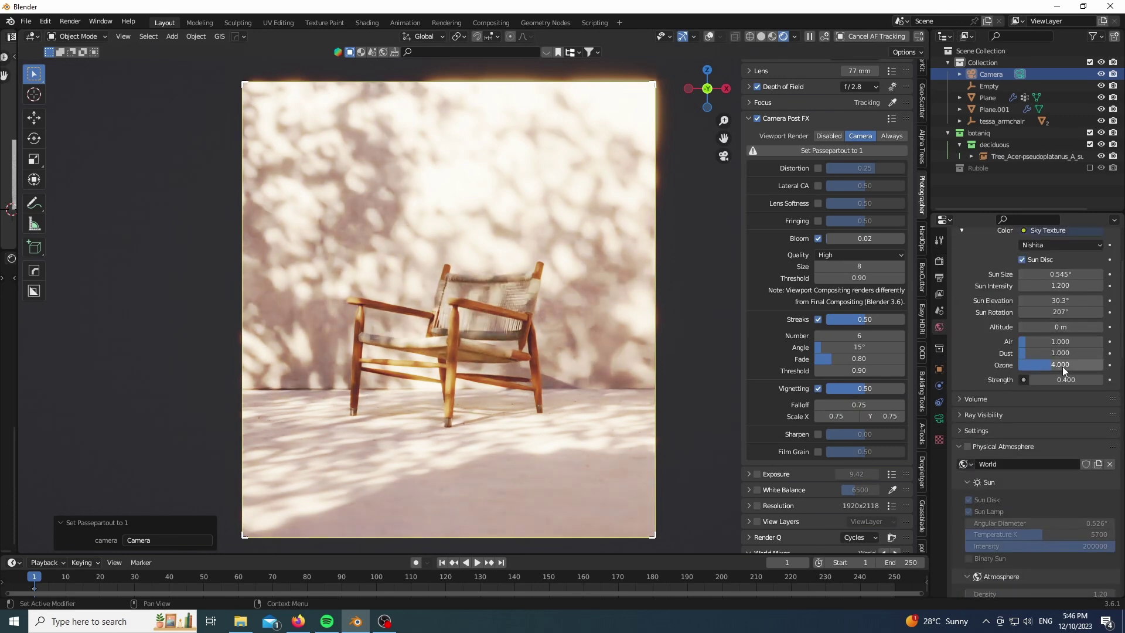
- Set the sky texture's Altitude to 1000 m and the world background Strength to 0.450
left_click(1062, 328)
type("1000")
key("Return")
mouse_move(1078, 364)
left_mouse_down()
mouse_move(1102, 364)
mouse_move(1083, 379)
left_mouse_up()
right_click(1102, 364)
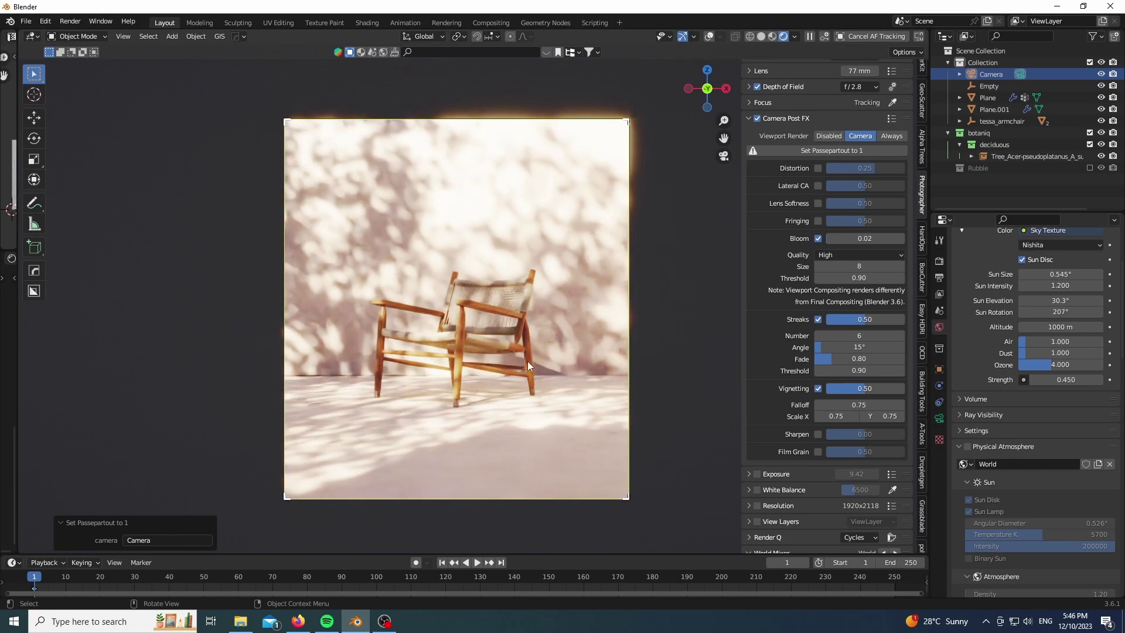
- Set the floor plane's rubble particle Number to 7000 and inspect the scattered rubble in the render
scroll(989, 419, "up", 8)
left_click(1027, 342)
left_click(1026, 342)
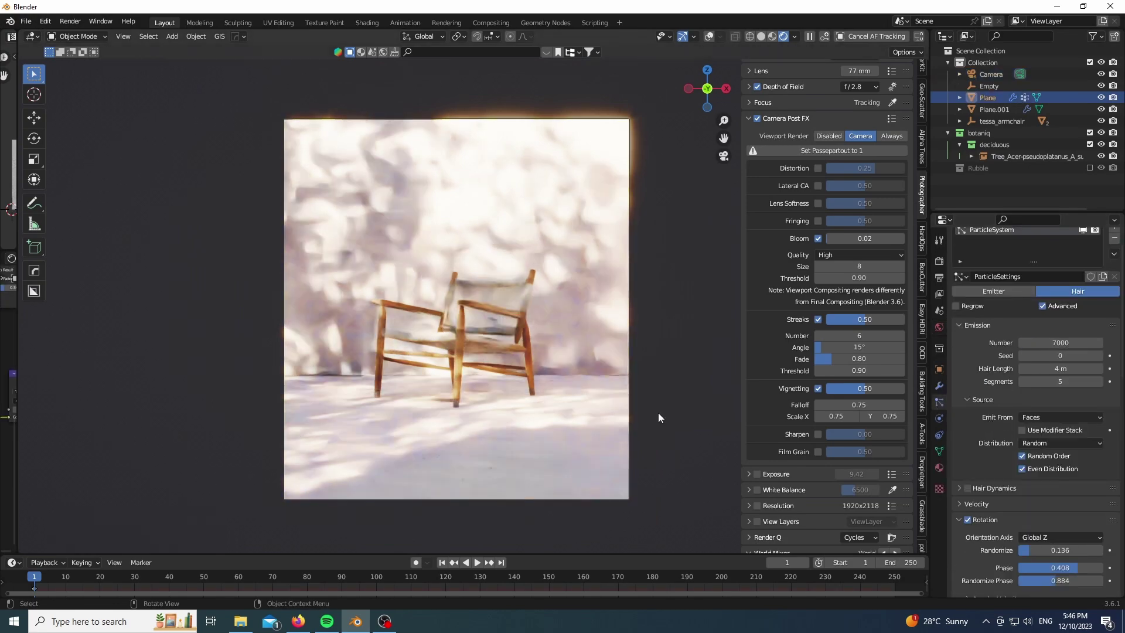
scroll(441, 480, "up", 10)
scroll(372, 500, "down", 9)
scroll(284, 400, "up", 7)
scroll(180, 433, "down", 7)
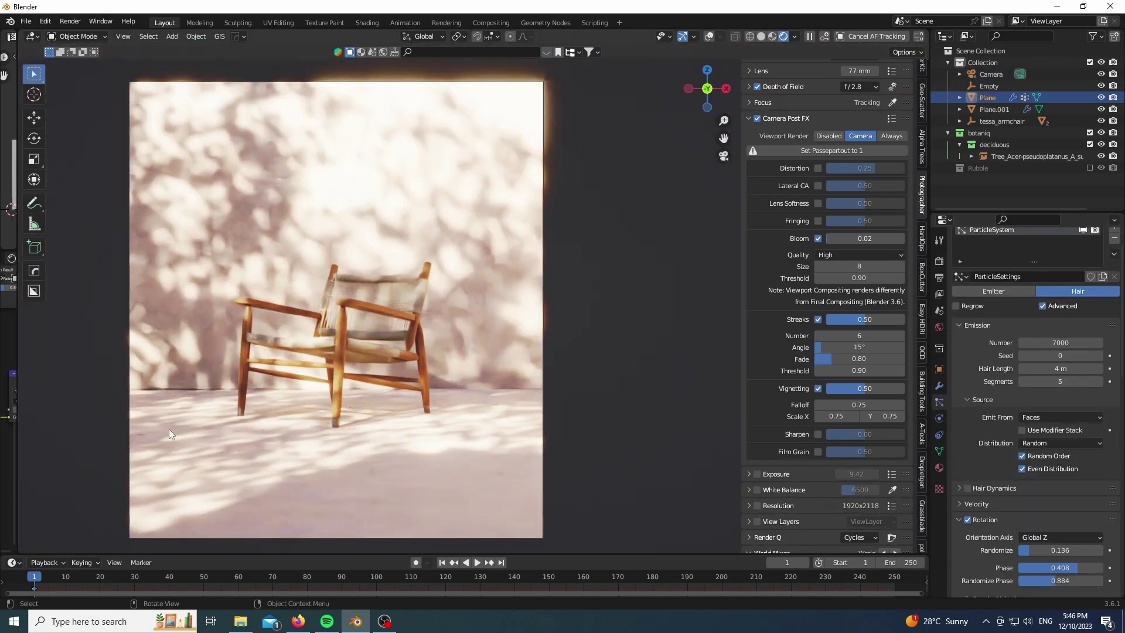
- Enable Film Grain at about 0.17 in the camera's post effects, and hide the sidebar to view the full frame
scroll(169, 429, "up", 1)
left_click(818, 451)
scroll(831, 439, "down", 2)
left_click_drag(862, 403, 837, 403)
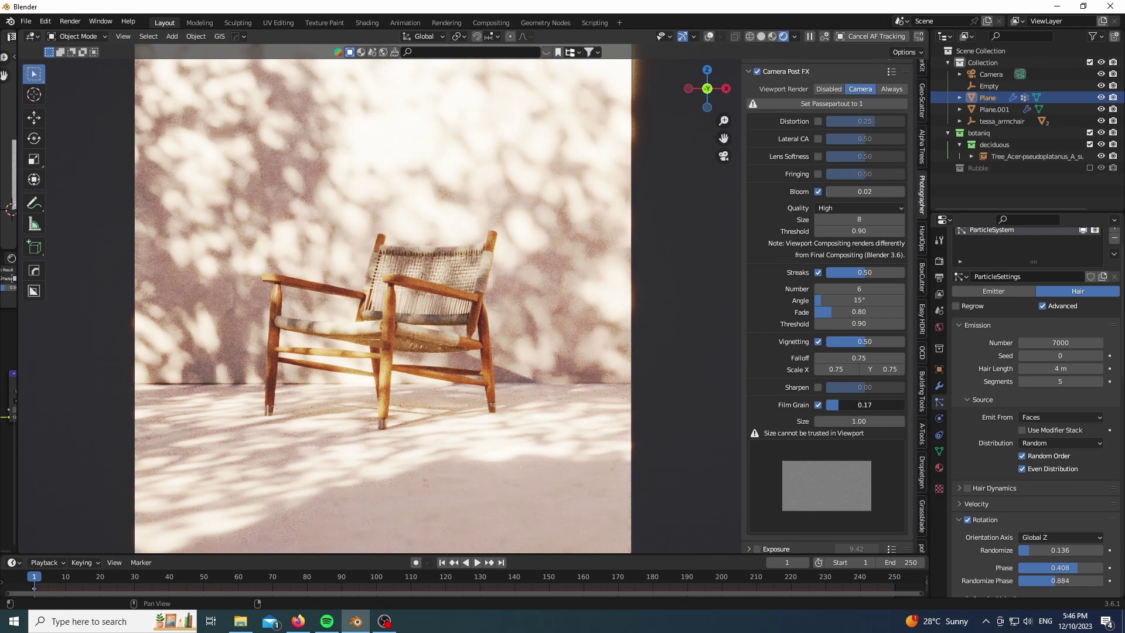
scroll(788, 308, "up", 2)
key("n")
left_click_drag(915, 138, 969, 147)
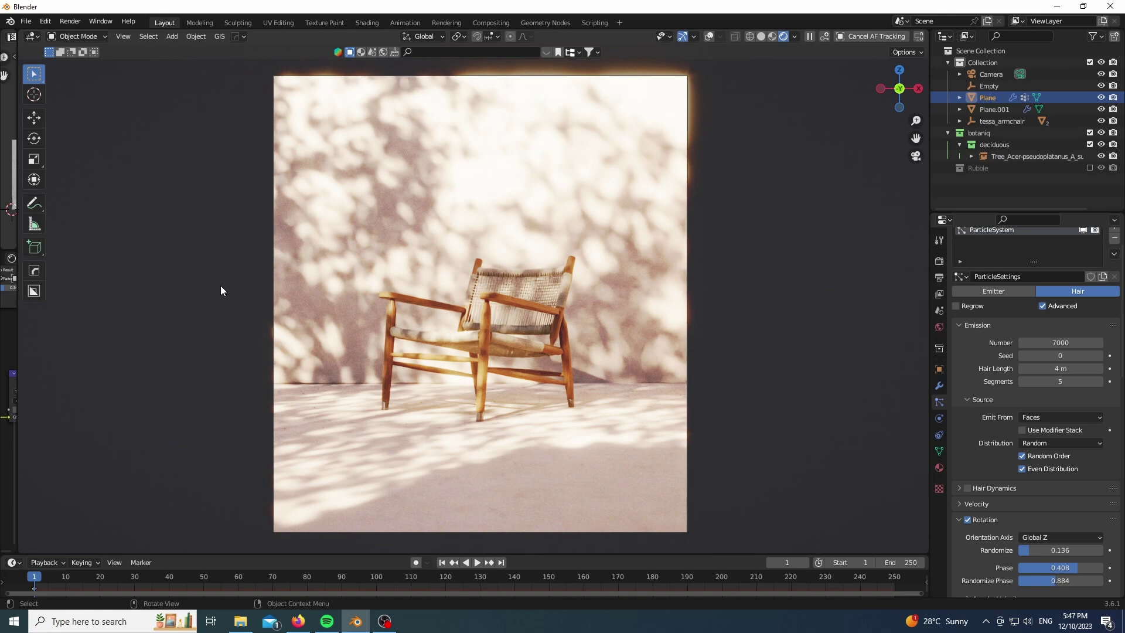
- Switch to File Explorer and open Chair.jpg from the Chair lighting folder
left_click(240, 621)
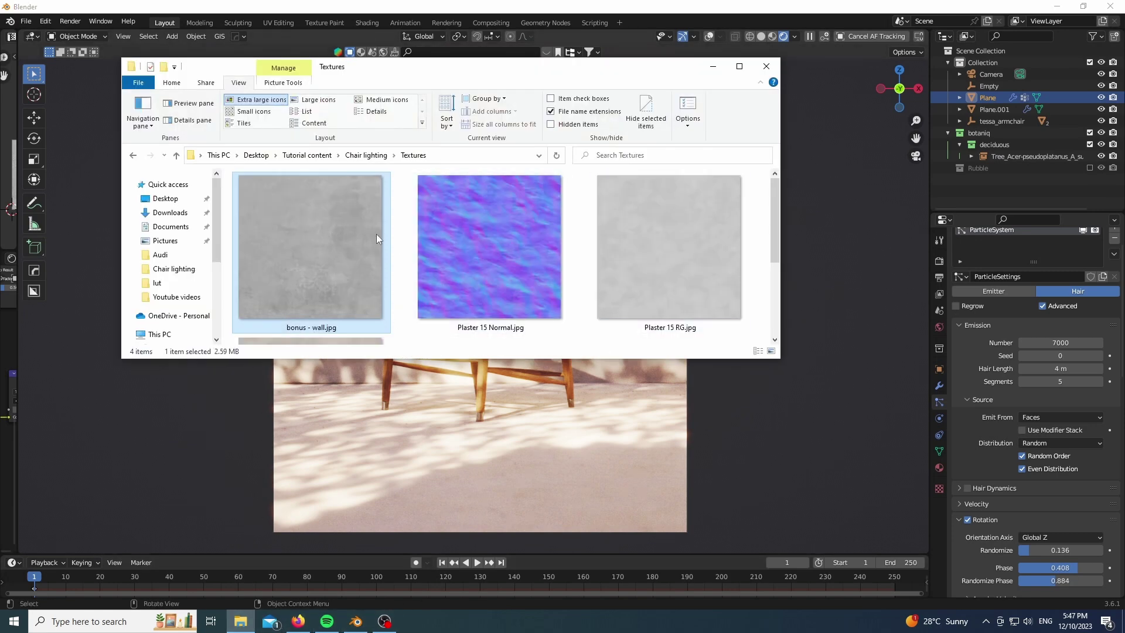
left_click(174, 268)
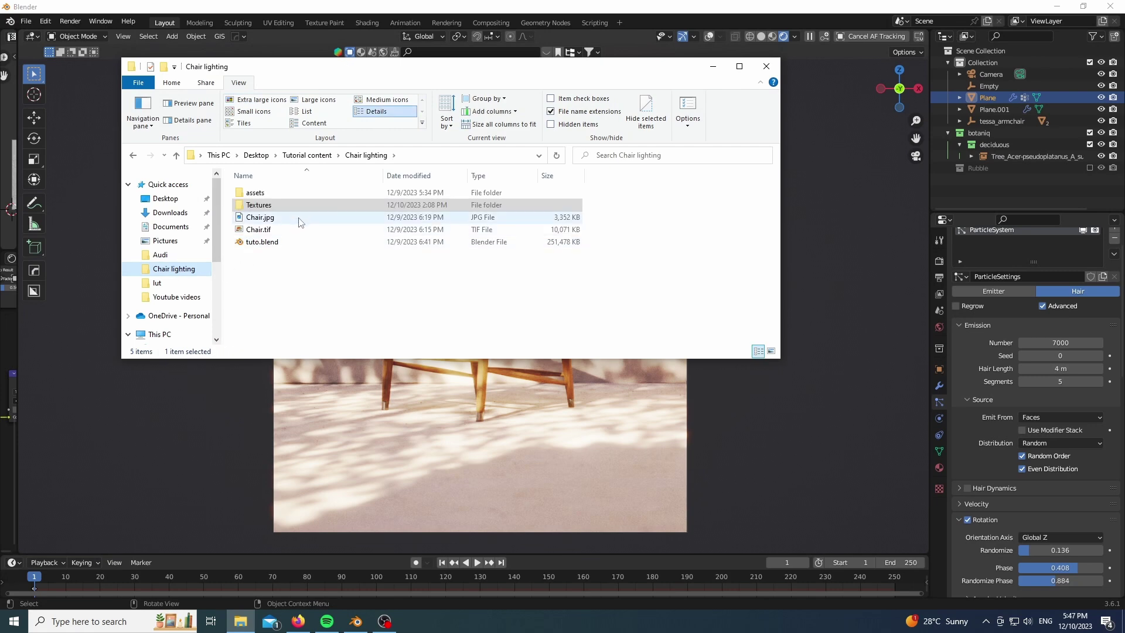
double_click(260, 217)
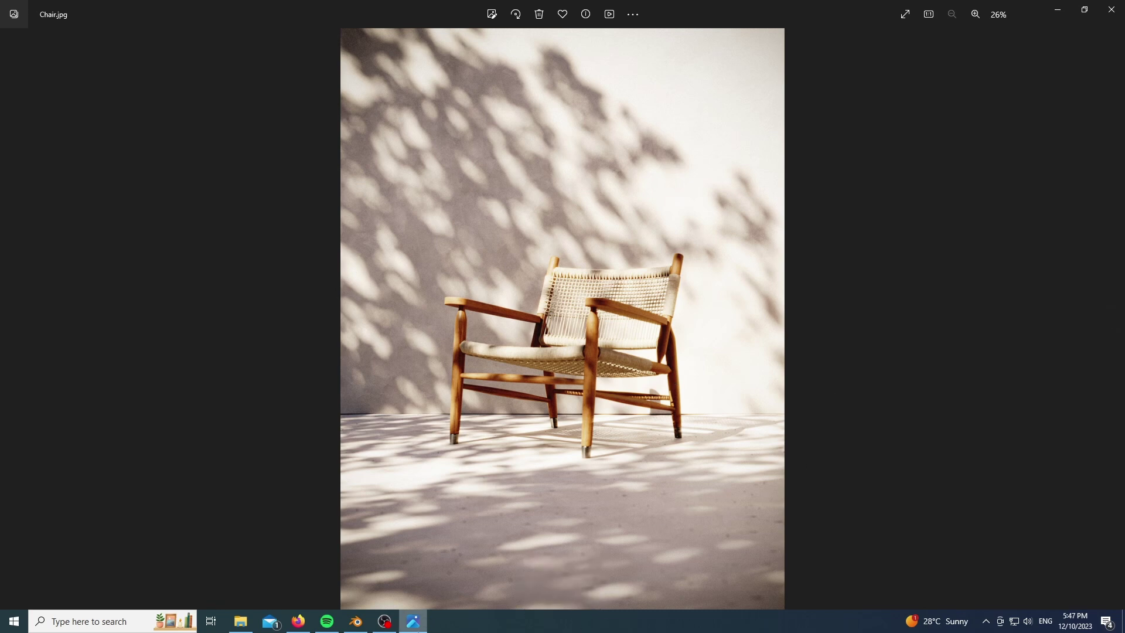
- Compare the edited render Chair.jpg with the original Chair.tif by alternating between the two images
key("Right")
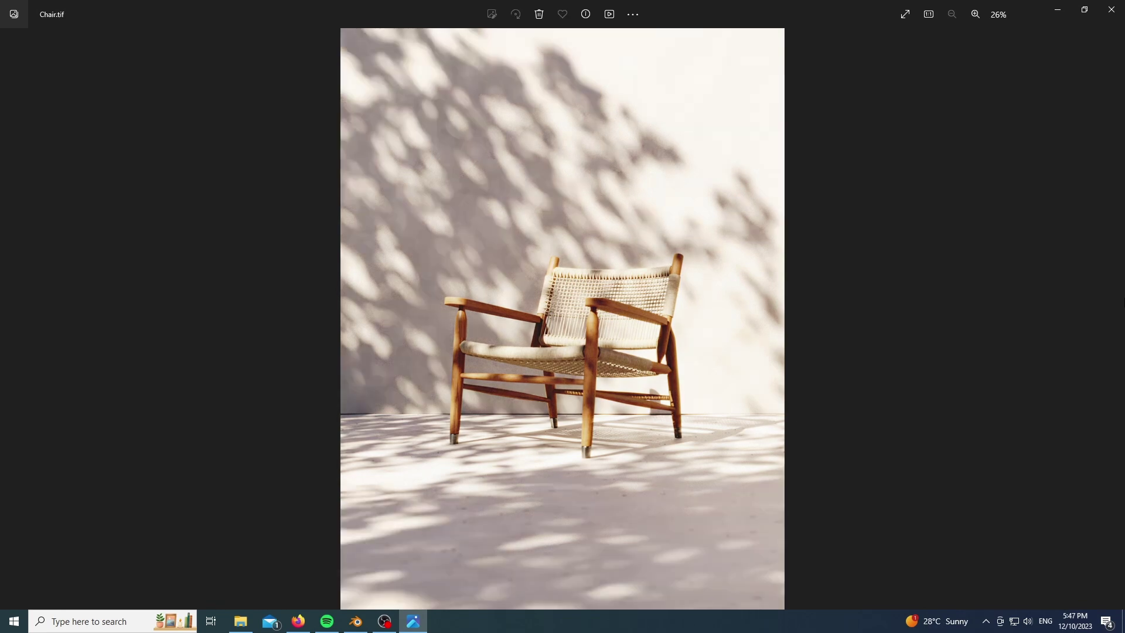
key("Left")
key("Right")
key("Left")
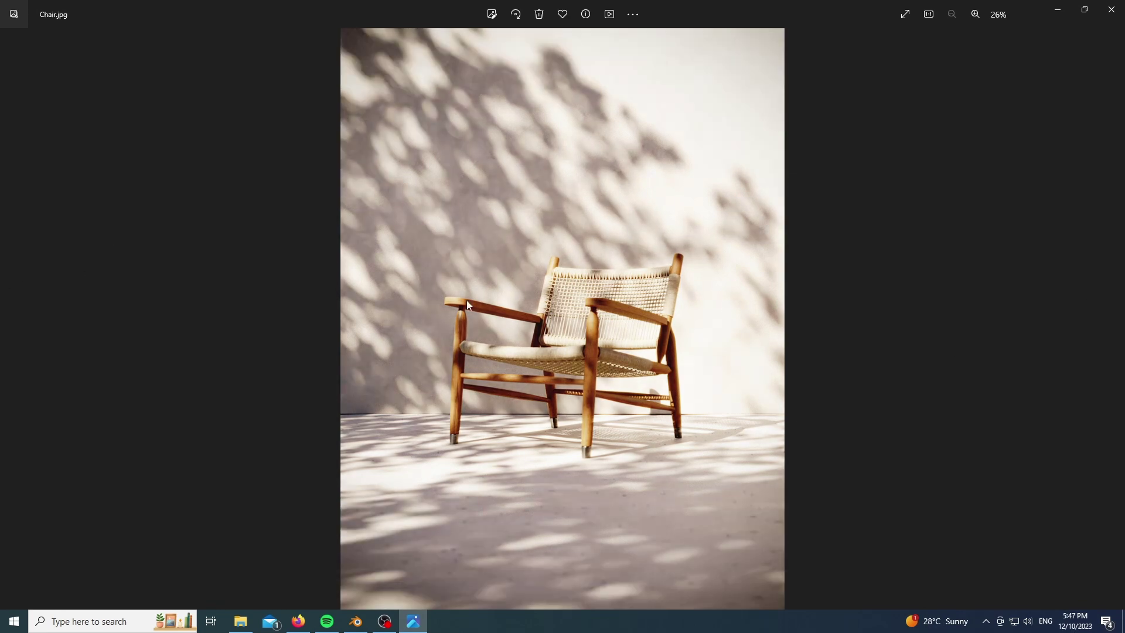
key("Right")
key("Left")
- Examine the chair legs and floor detail in Chair.jpg up close, close the image and return to Blender
scroll(590, 546, "up", 5)
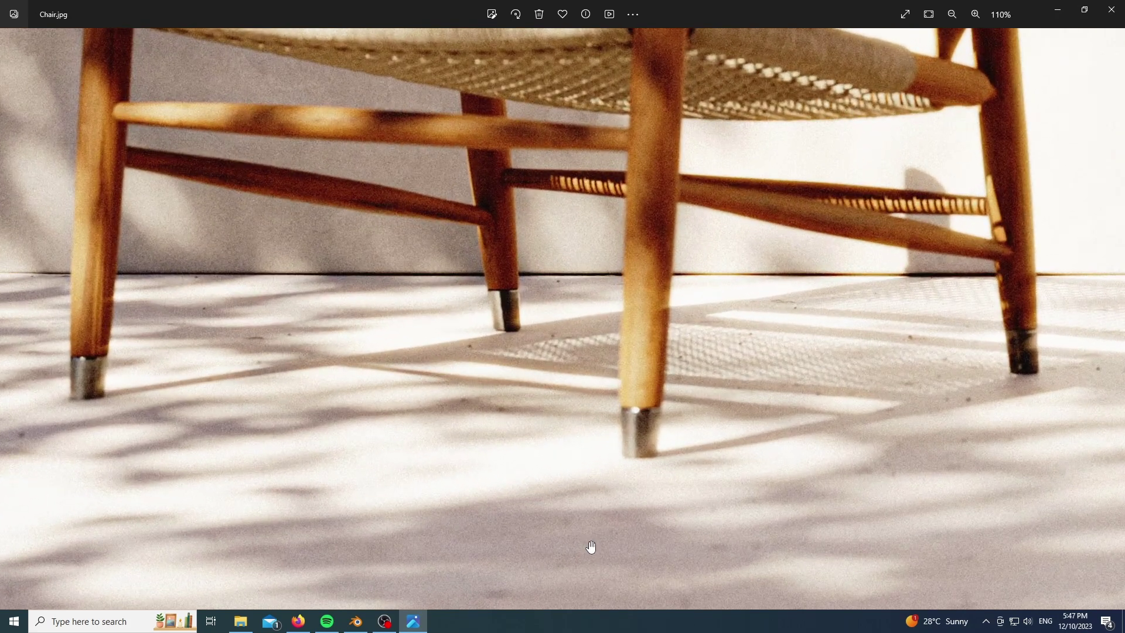
scroll(591, 546, "up", 1)
left_click_drag(557, 558, 894, 354)
scroll(394, 256, "down", 6)
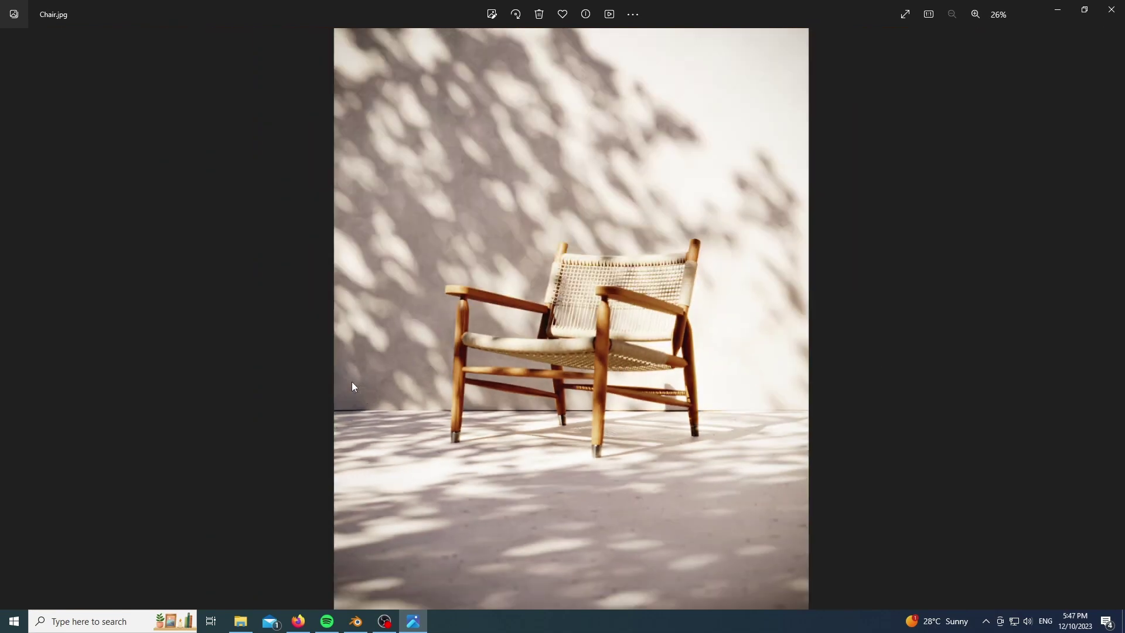
left_click(1111, 9)
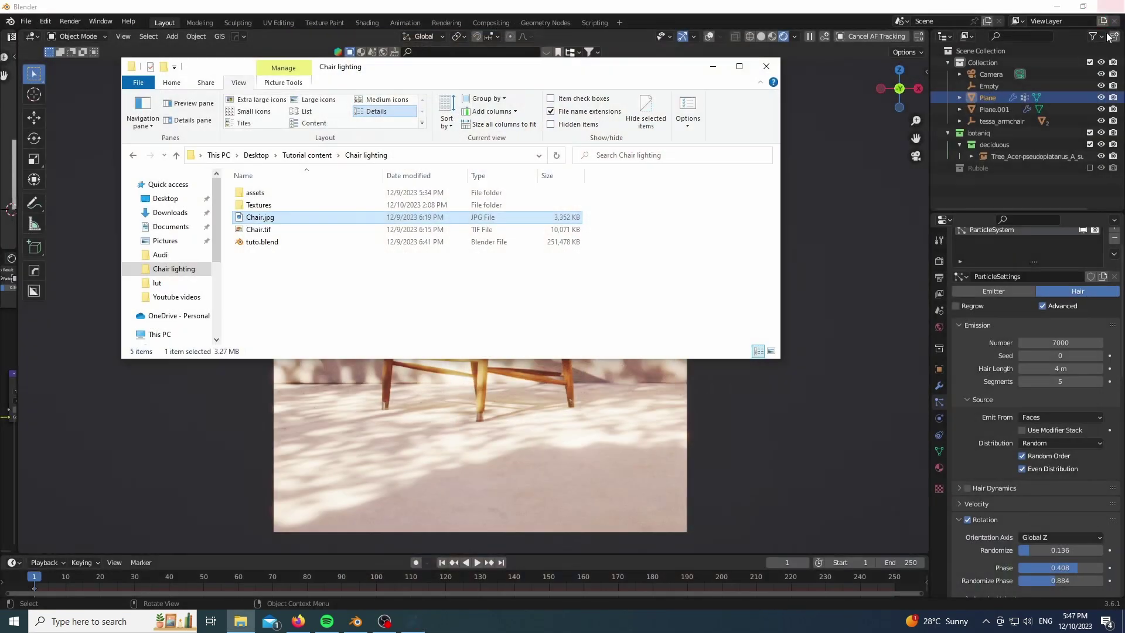
left_click(715, 60)
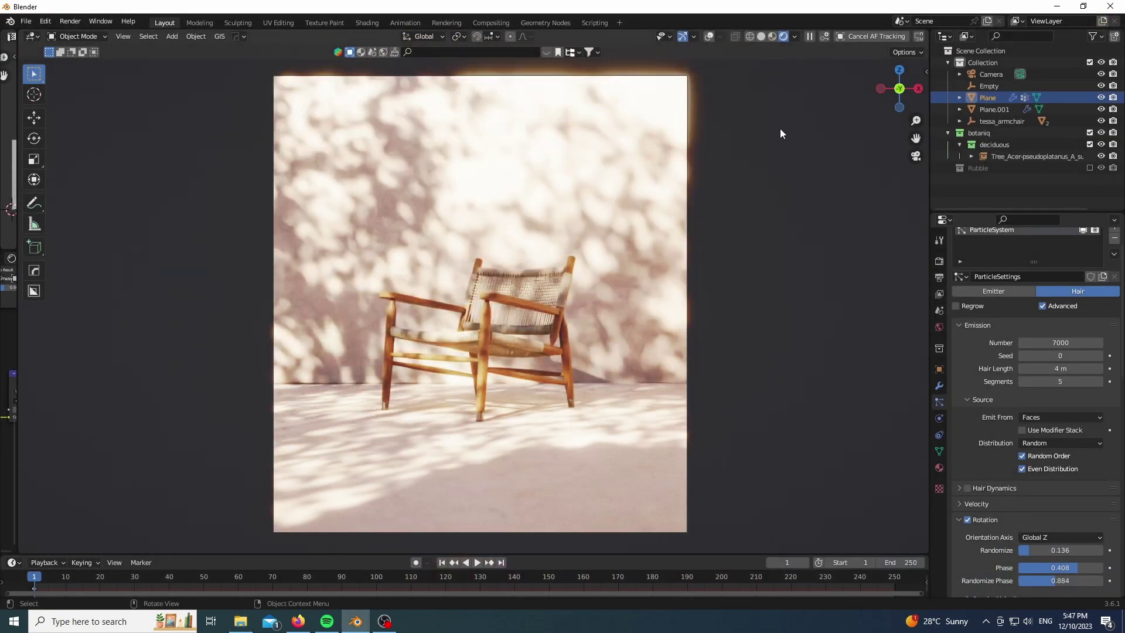